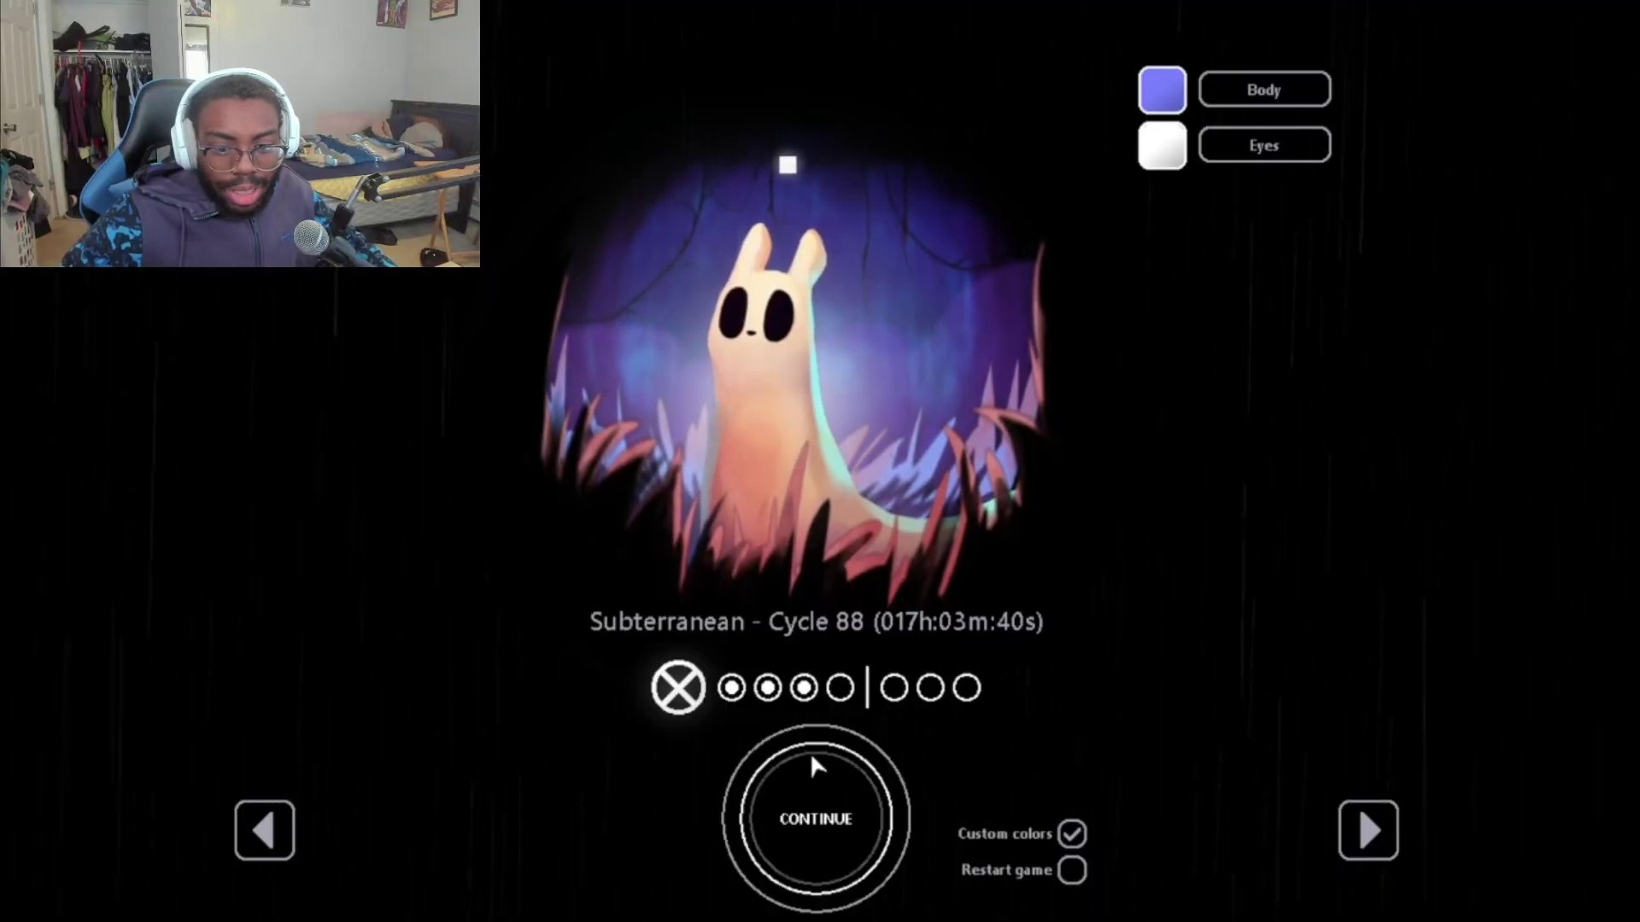
click(811, 756)
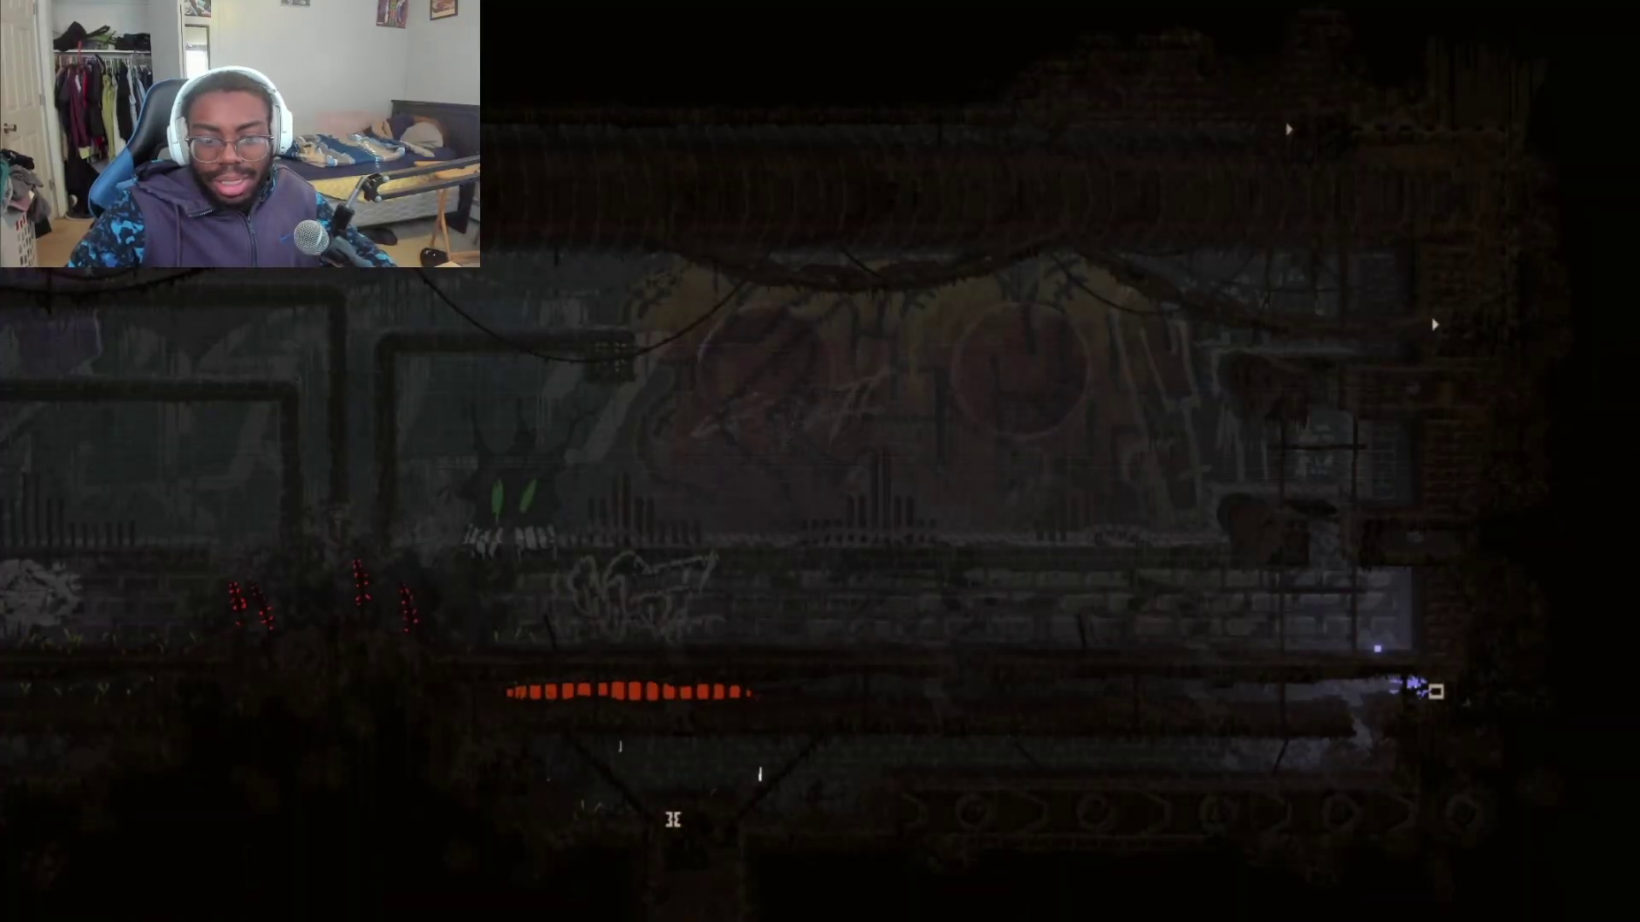
key(space)
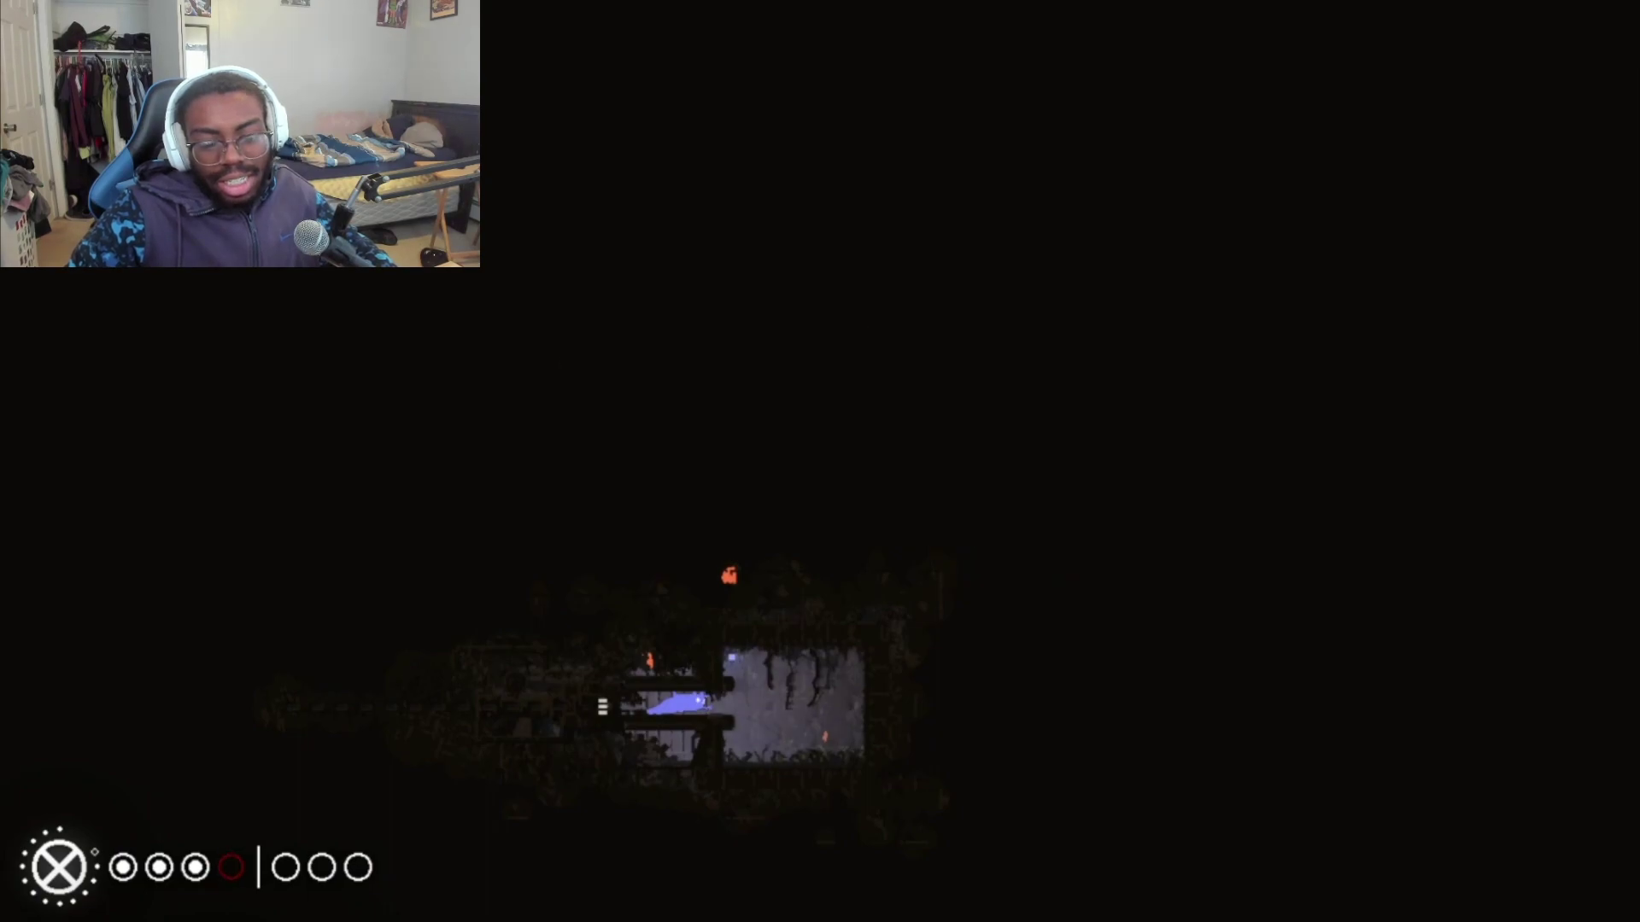
key(space)
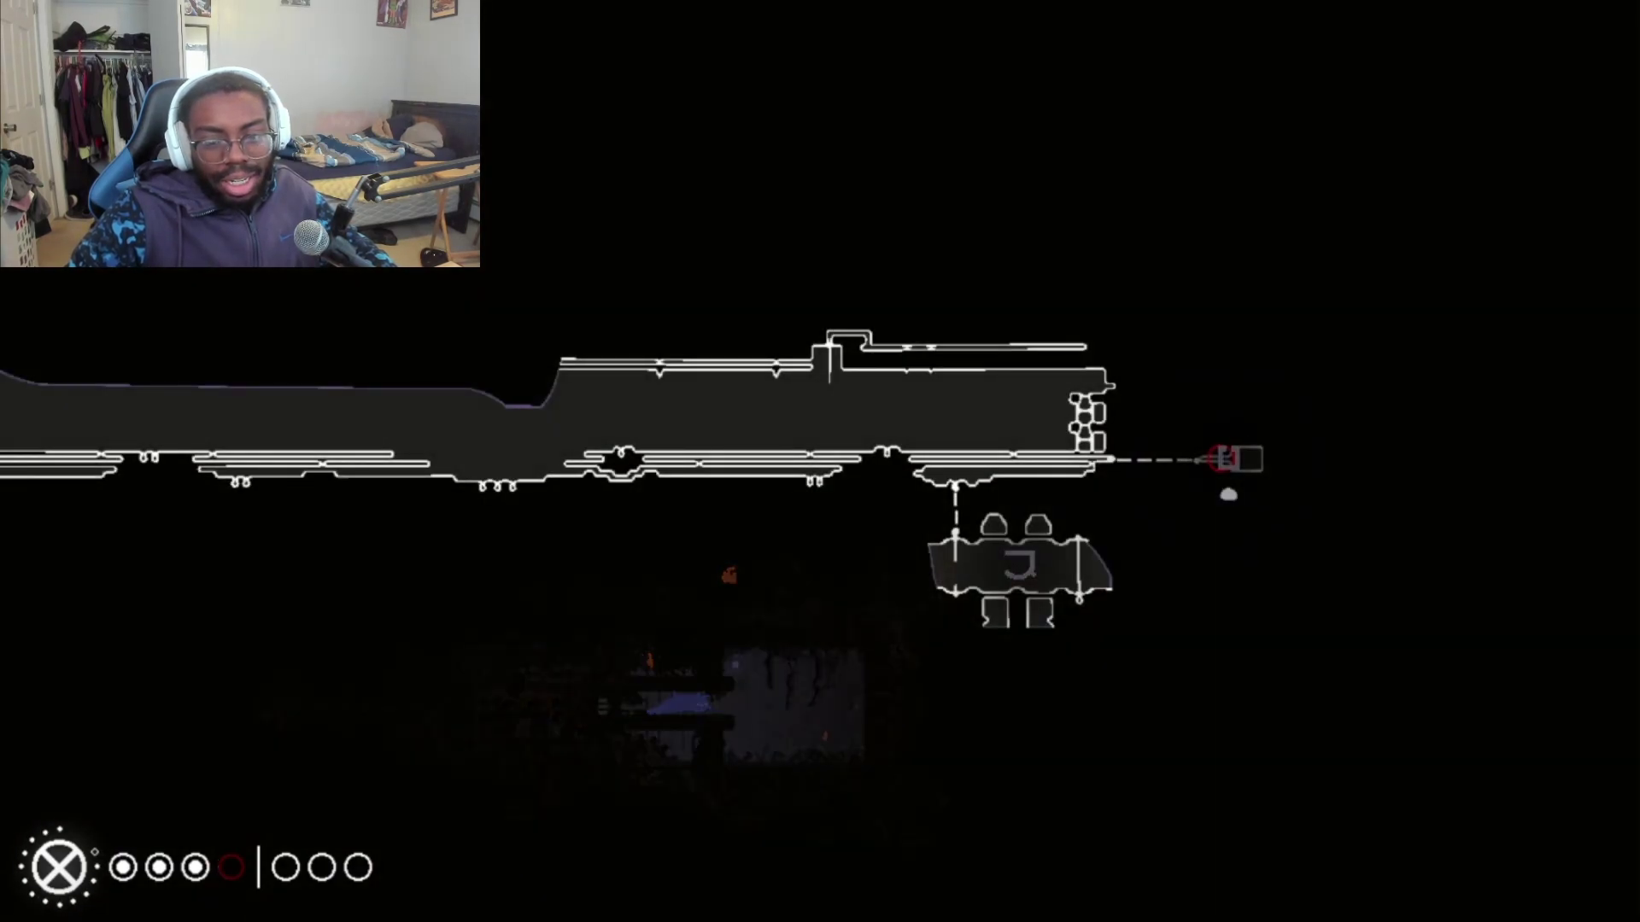
key(Tab)
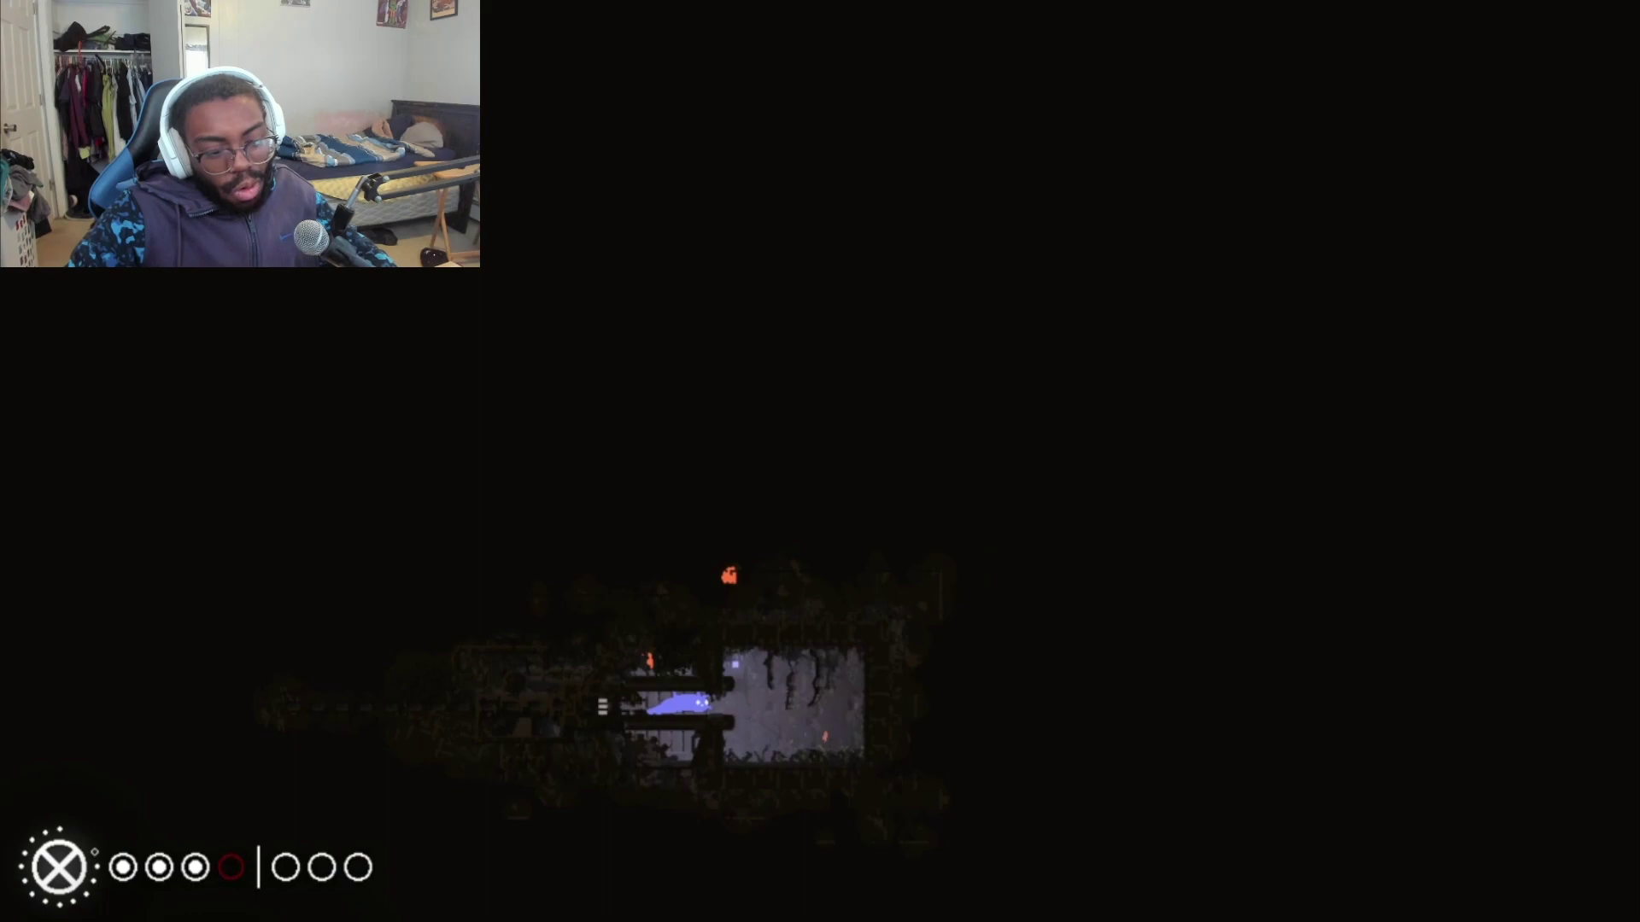
key(Tab)
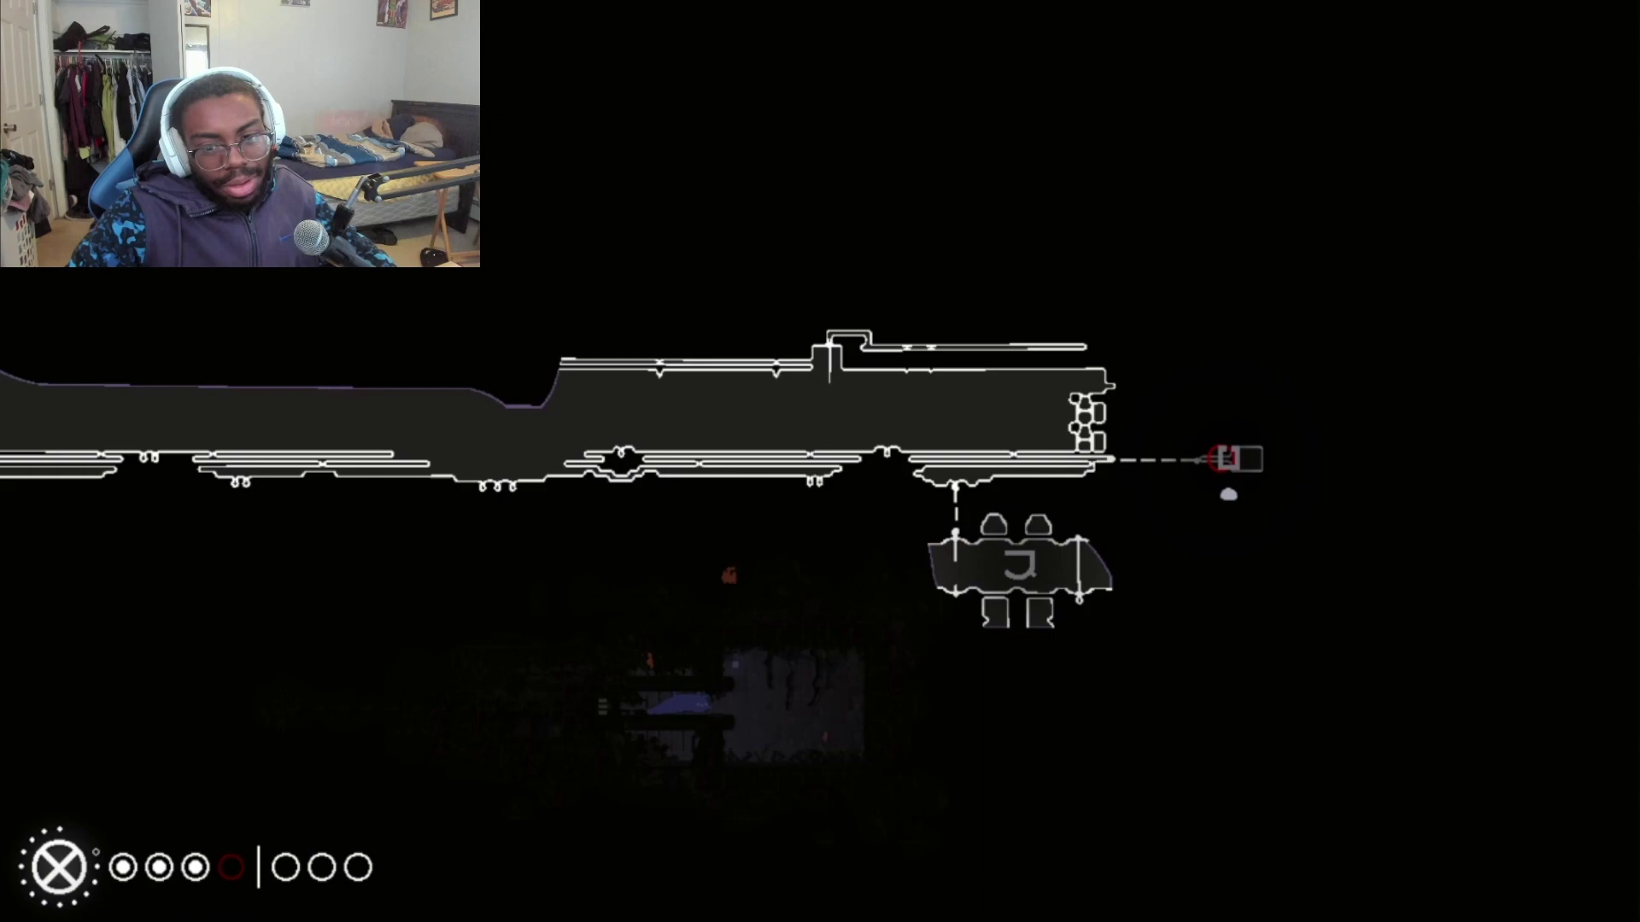
key(Tab)
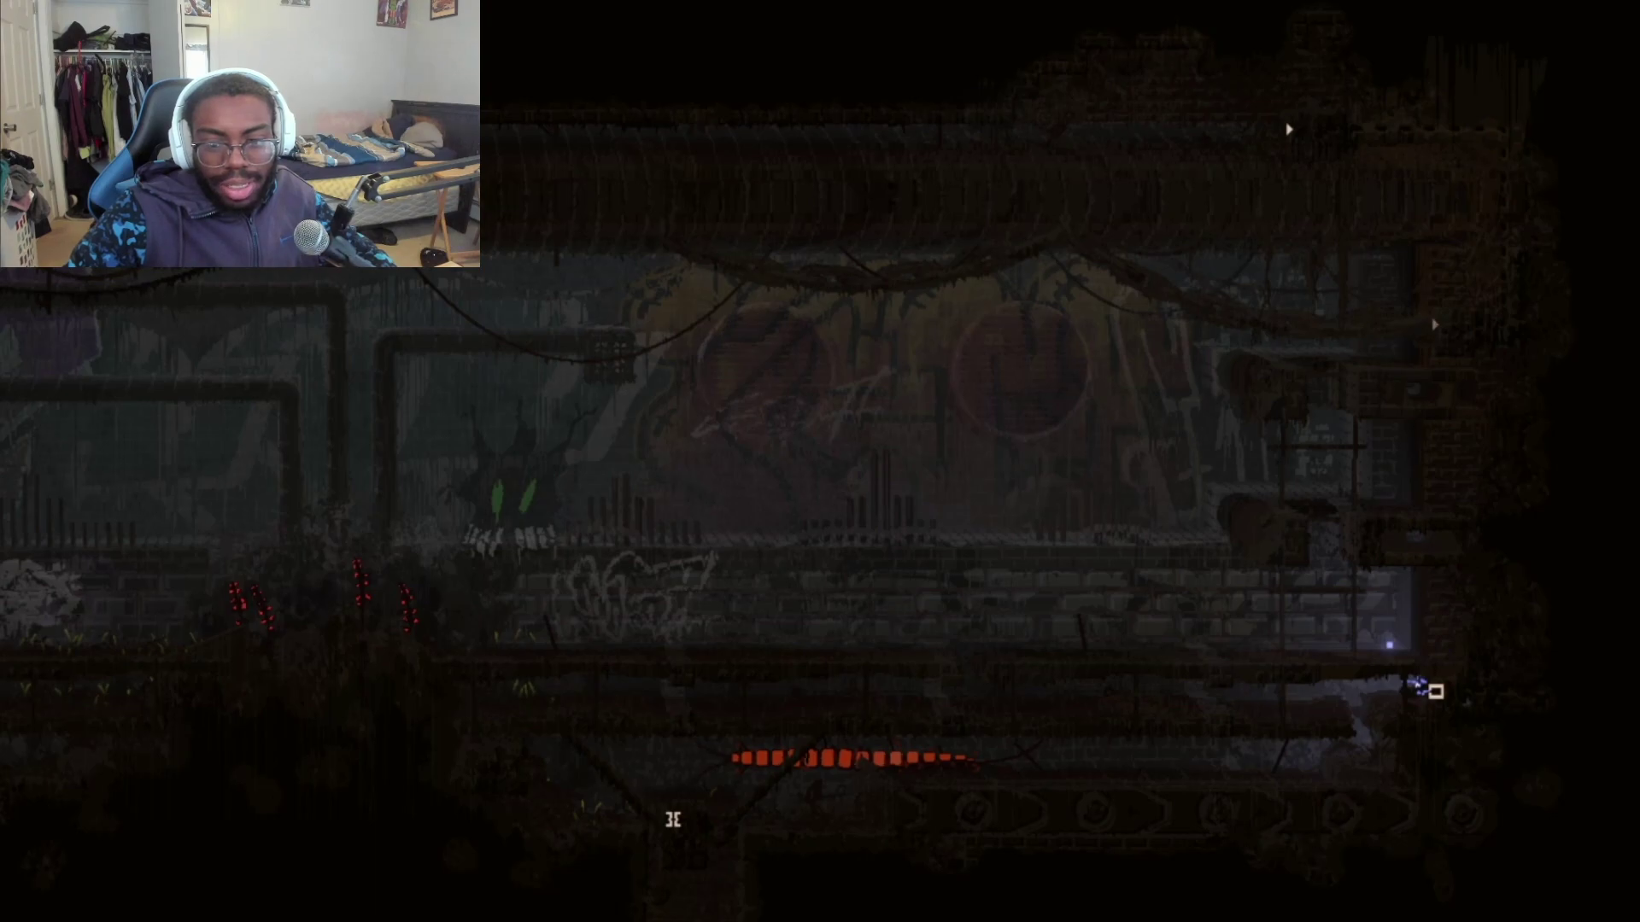
key(space)
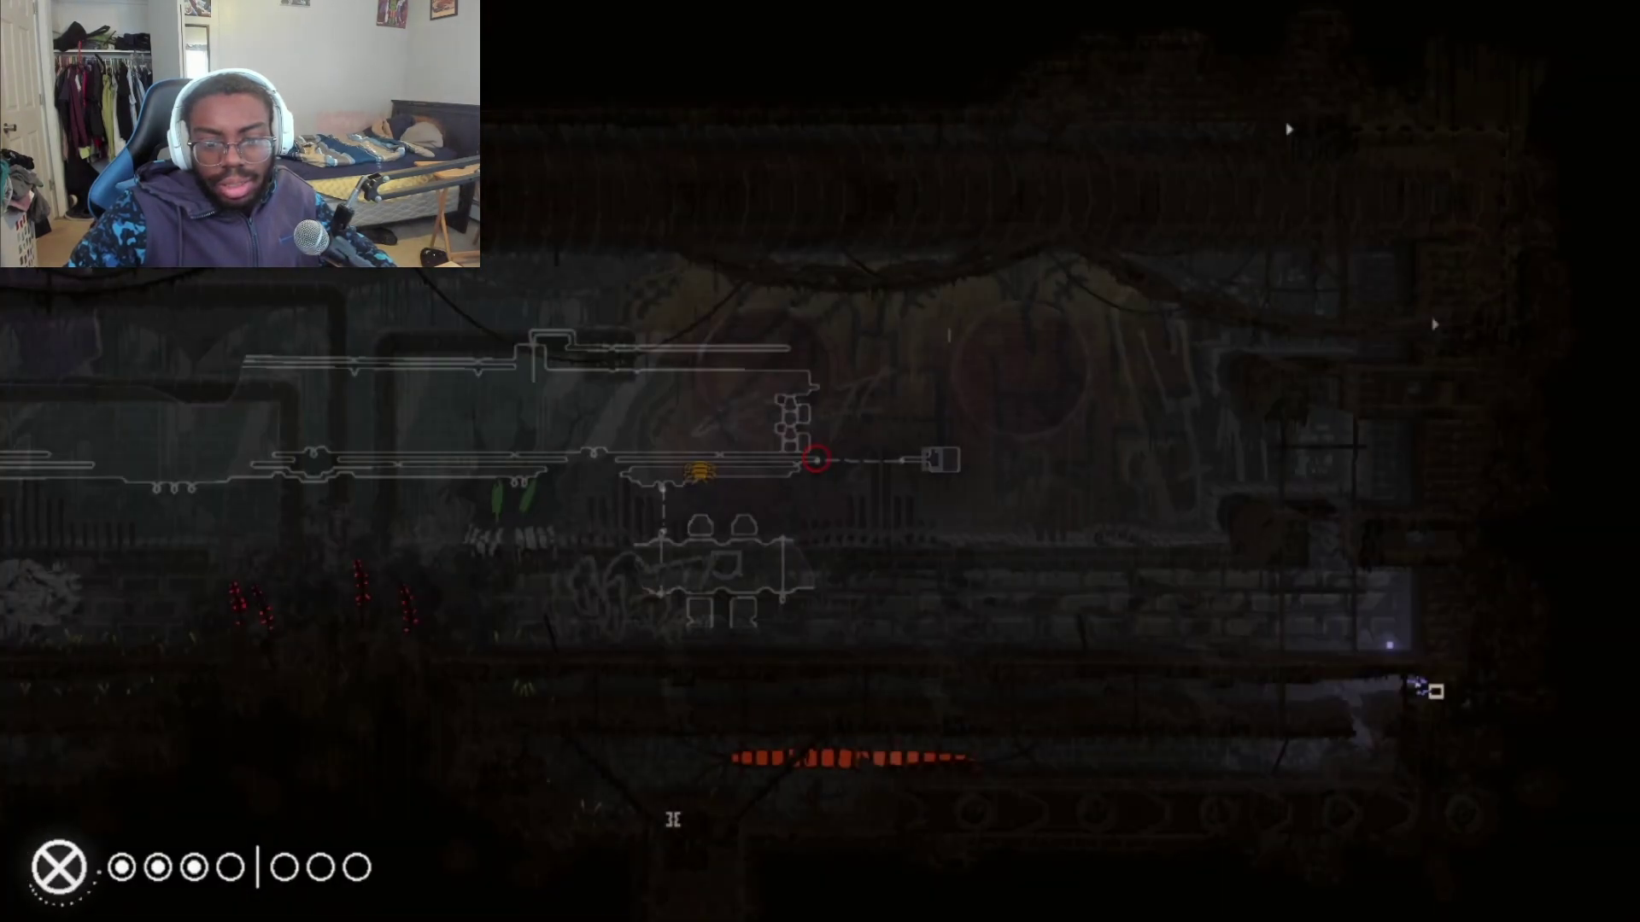
key(space)
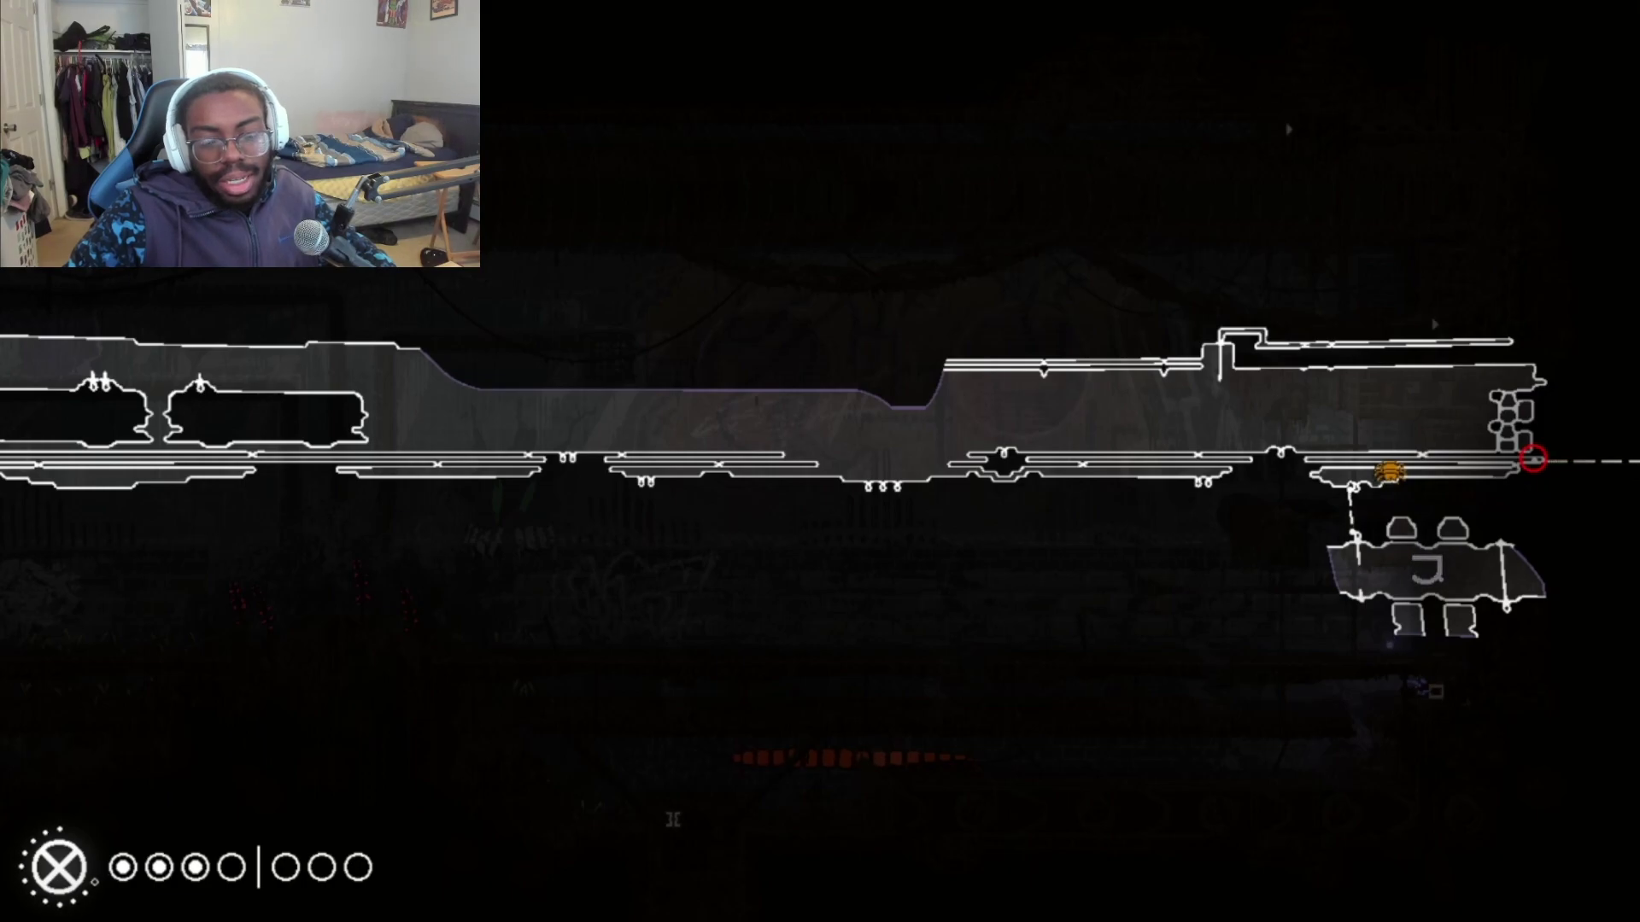
key(space)
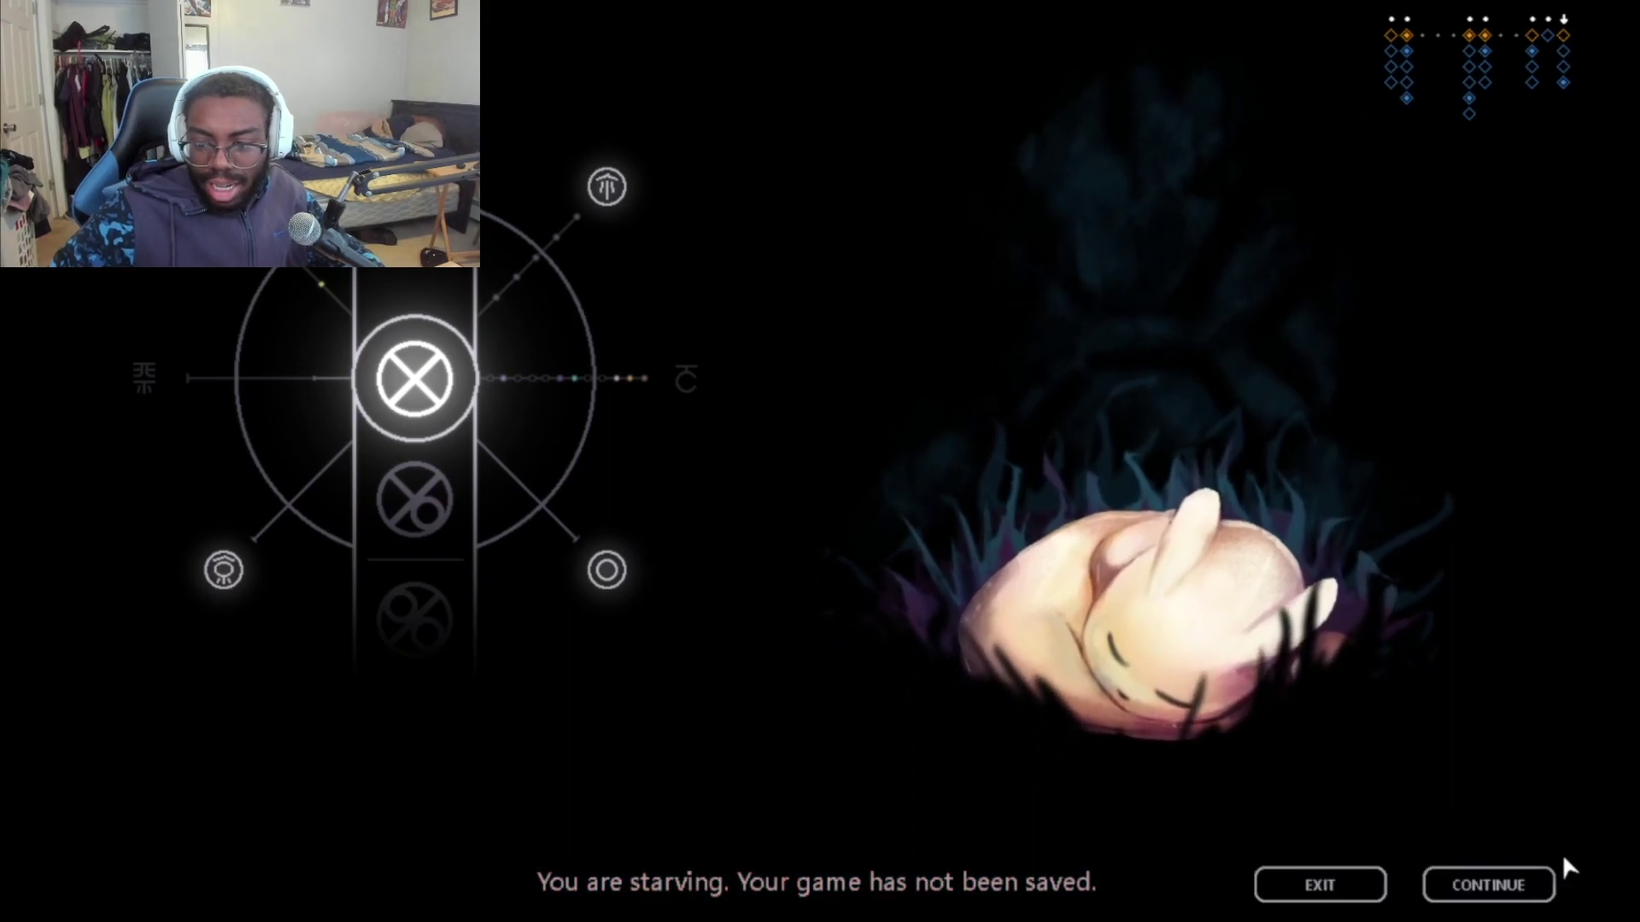
click(1431, 869)
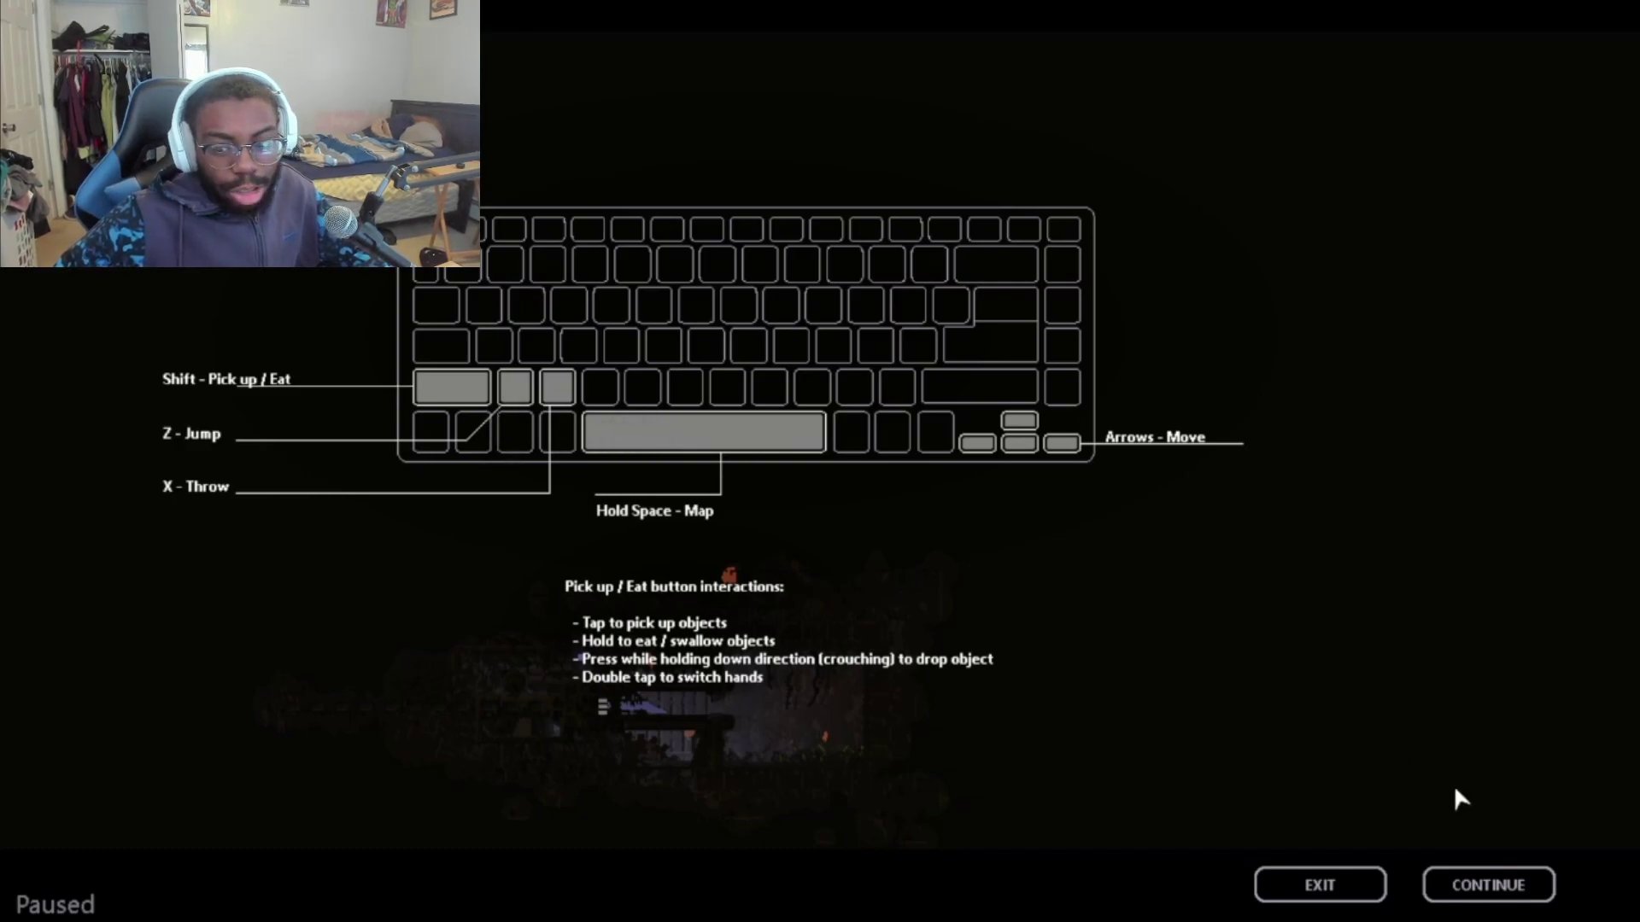
click(1530, 882)
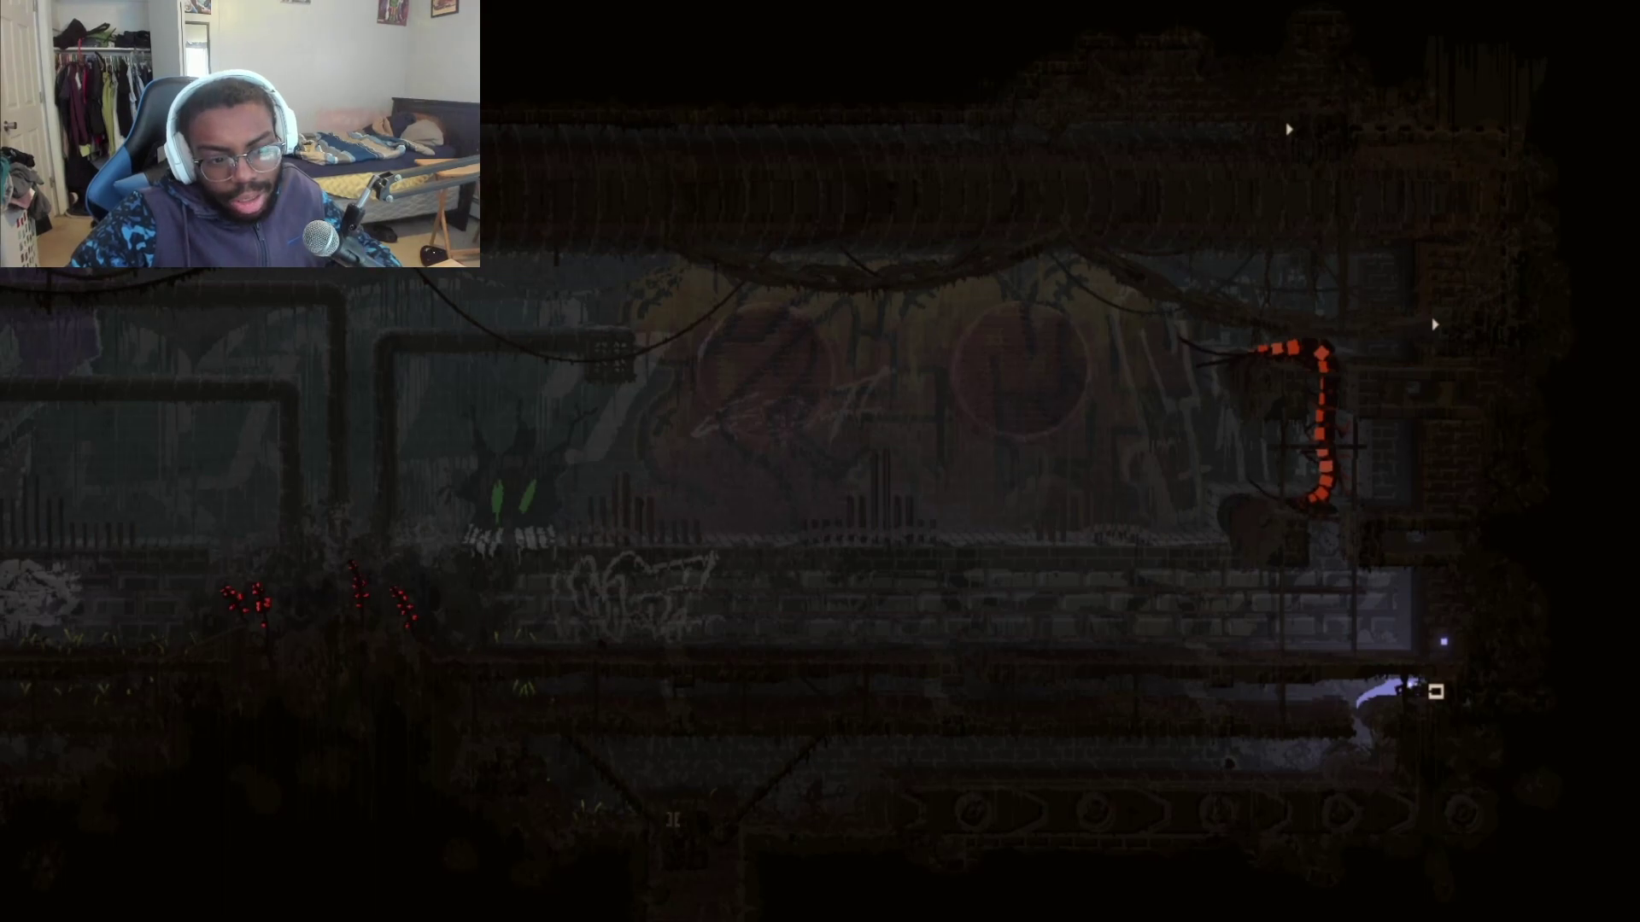
key(space)
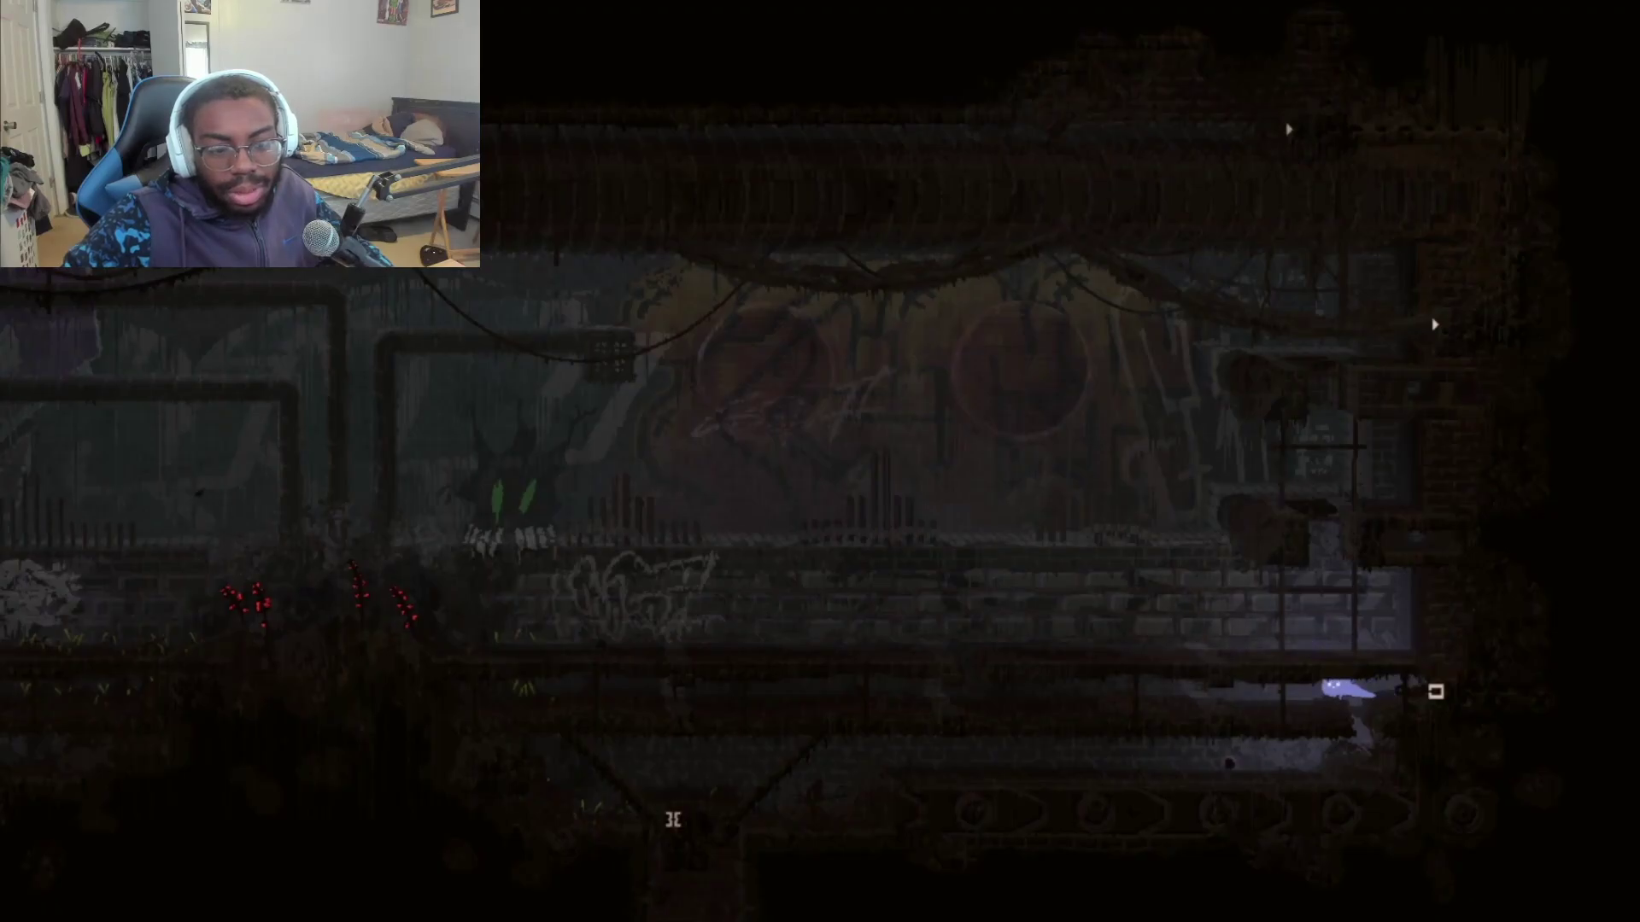
key(space)
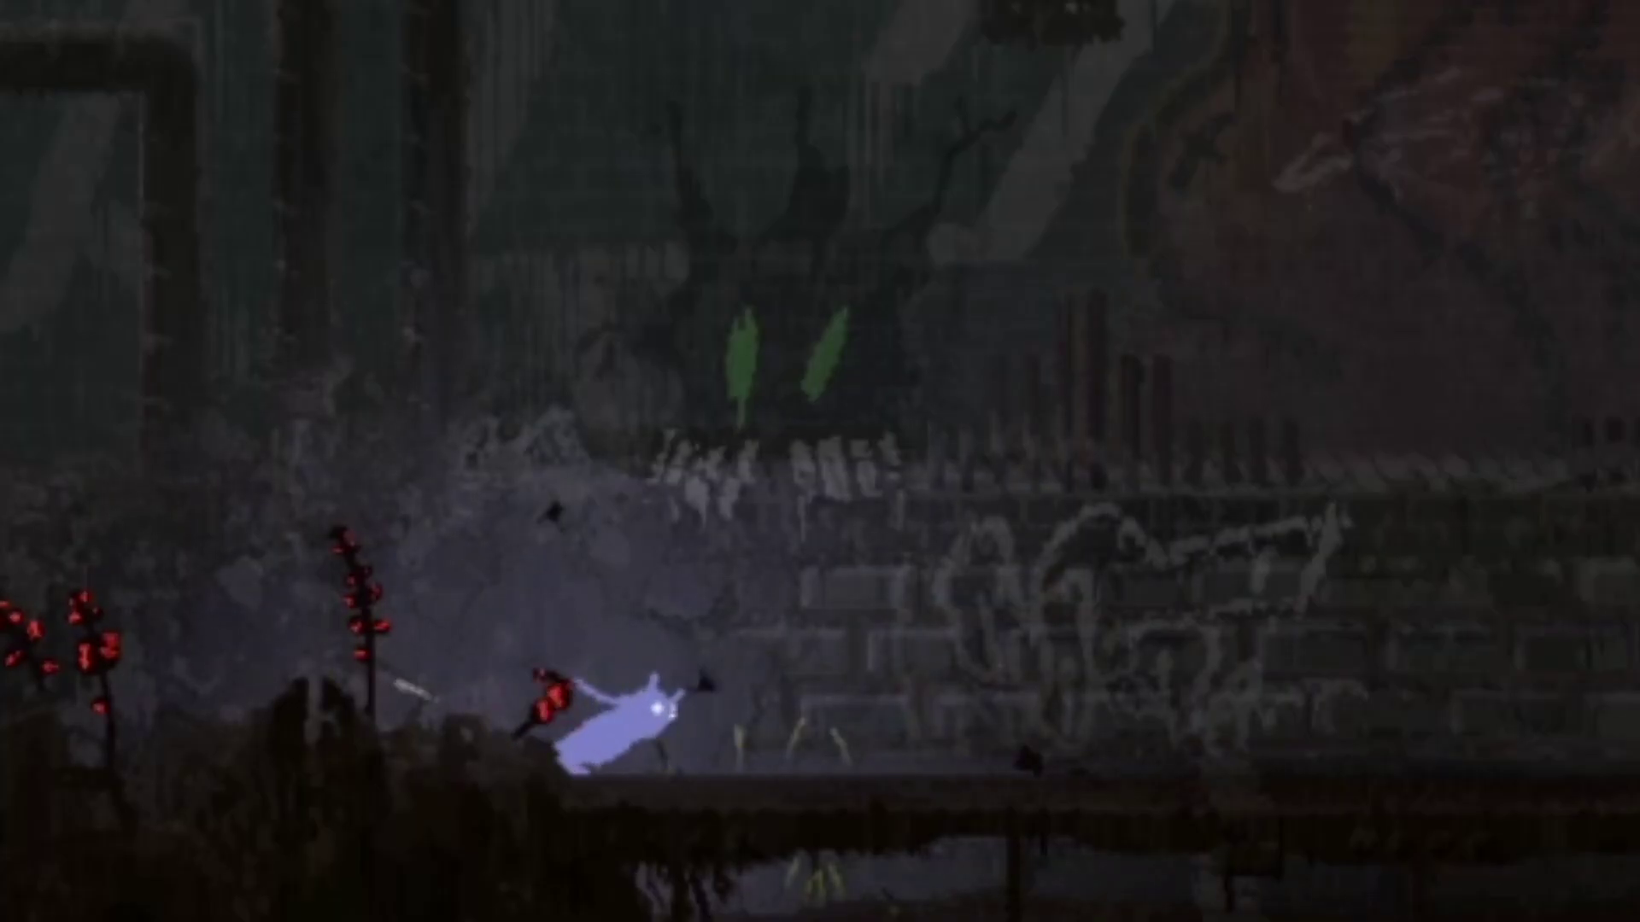
key(Right)
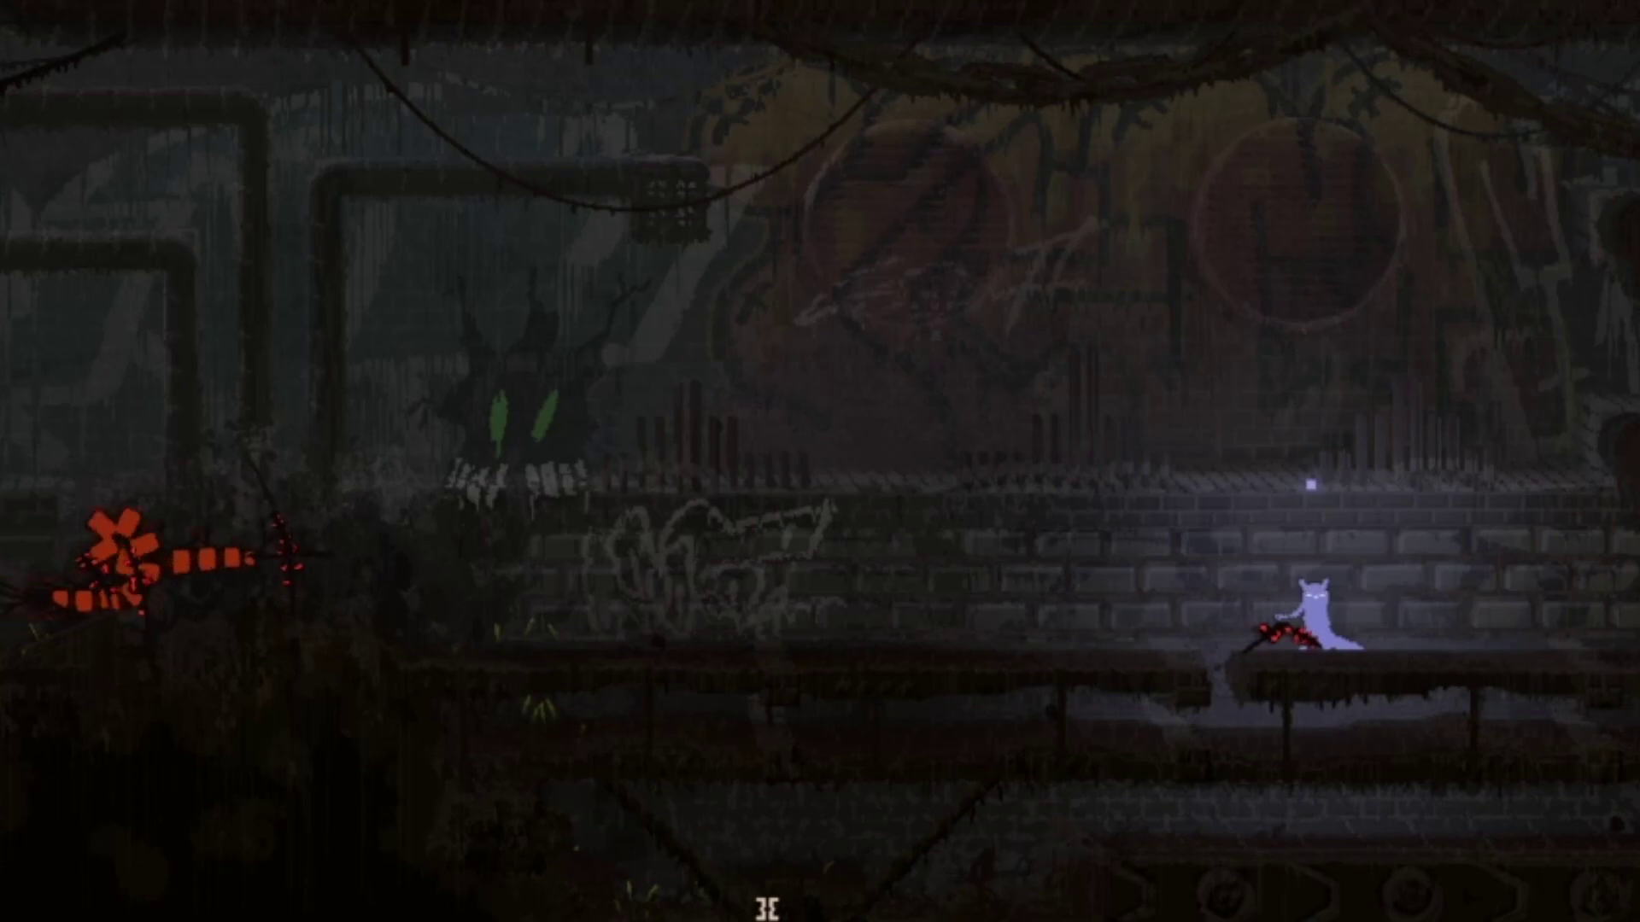
key(x)
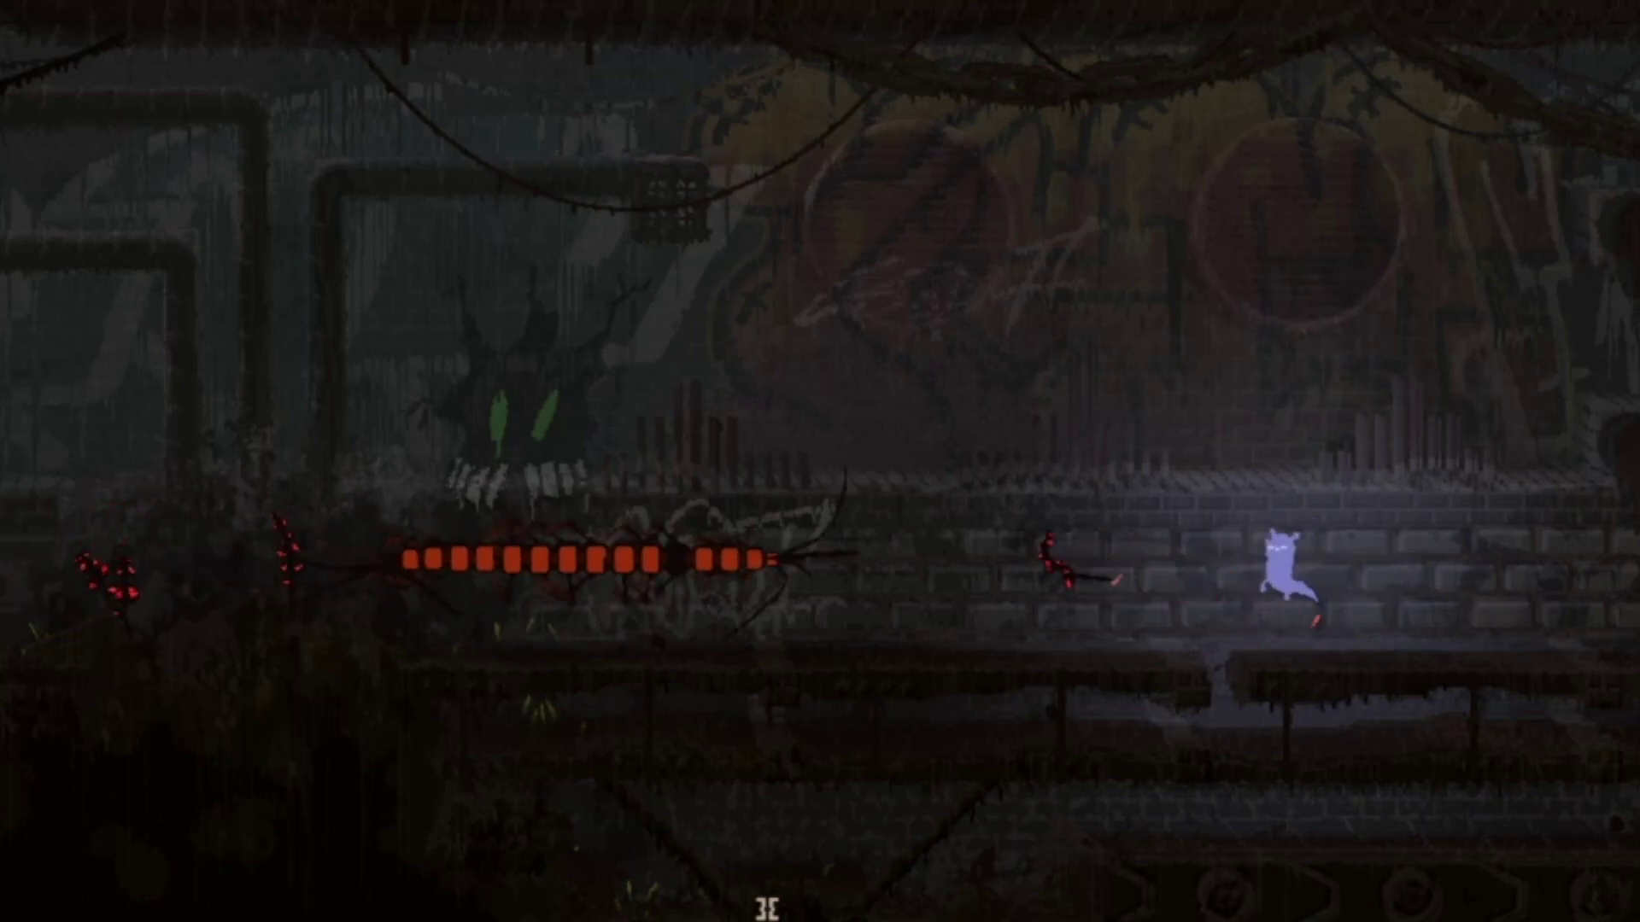
key(Right)
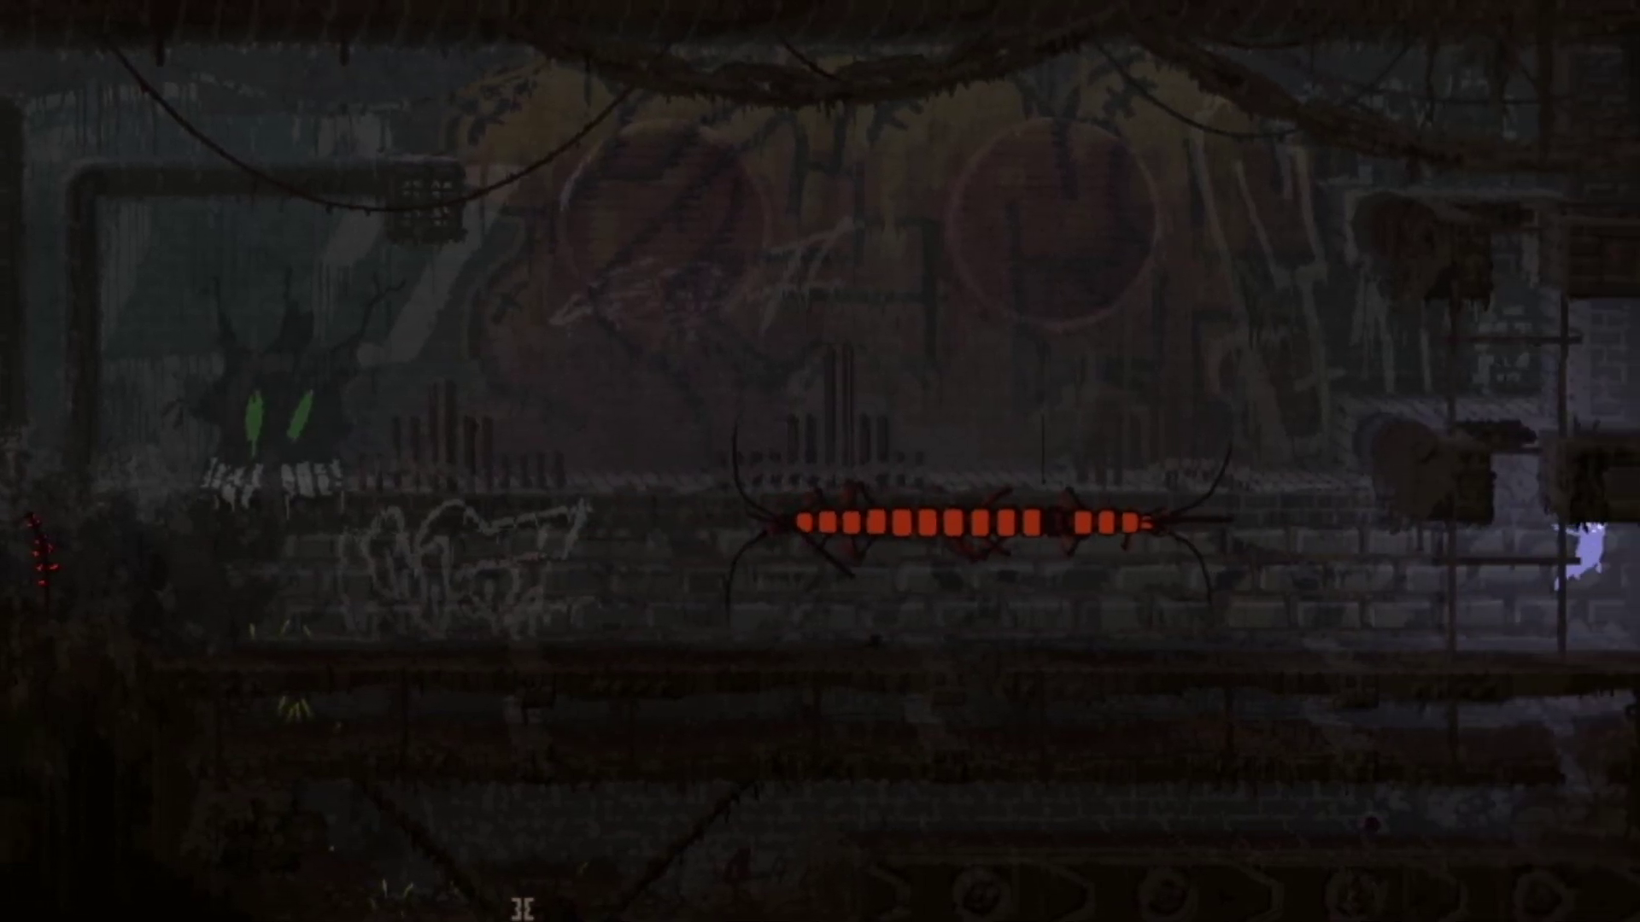
key(Left)
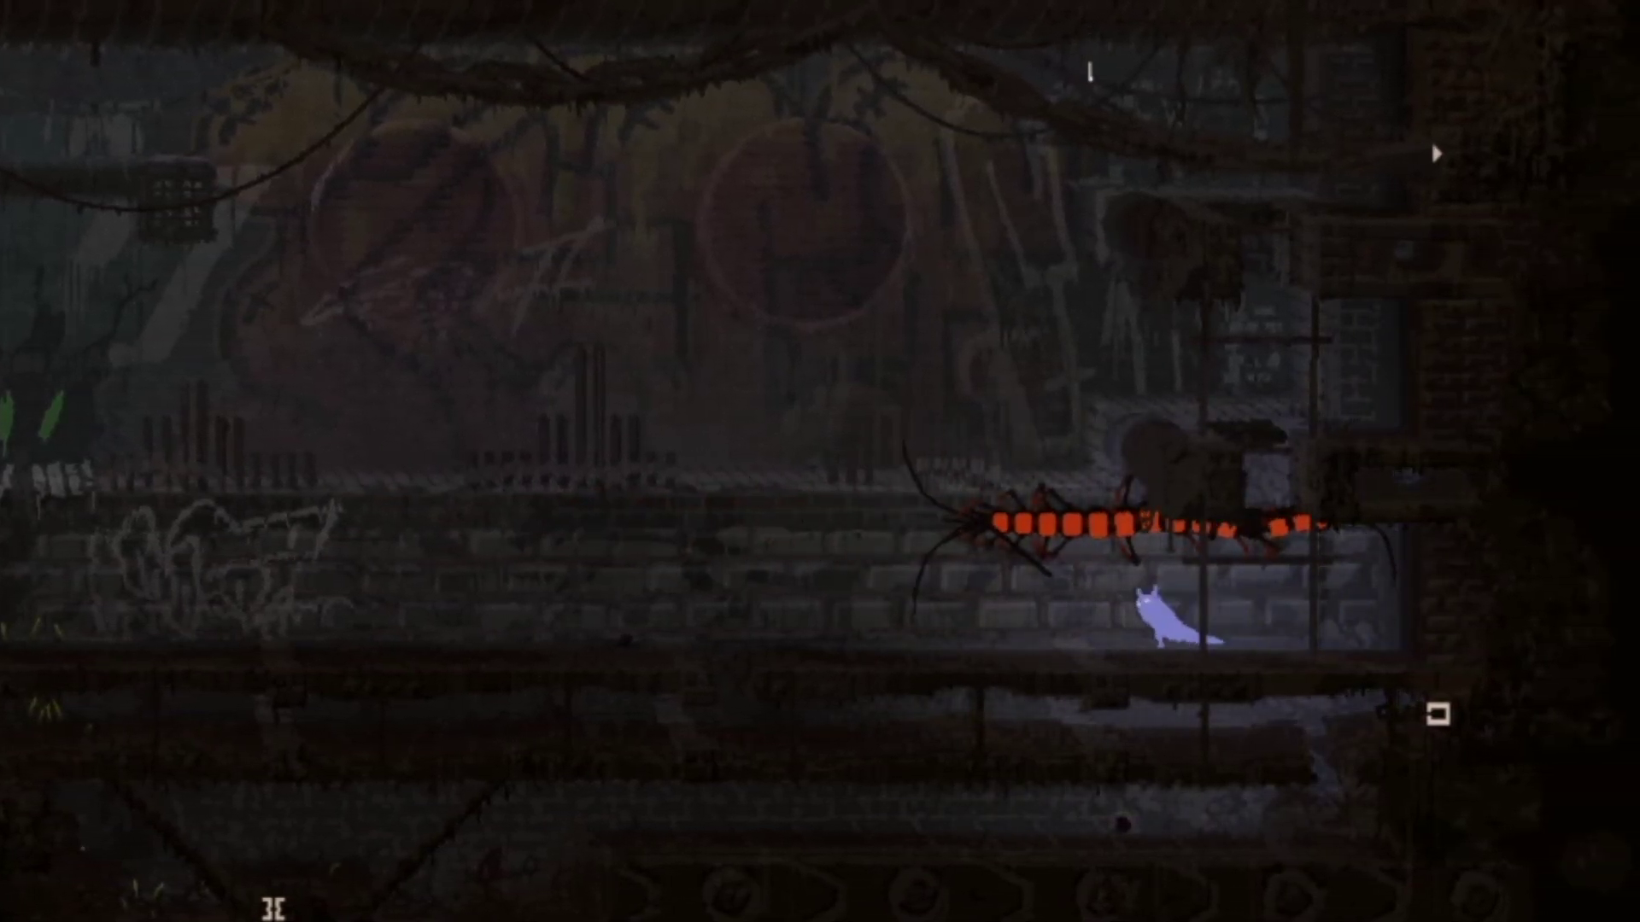
key(Down)
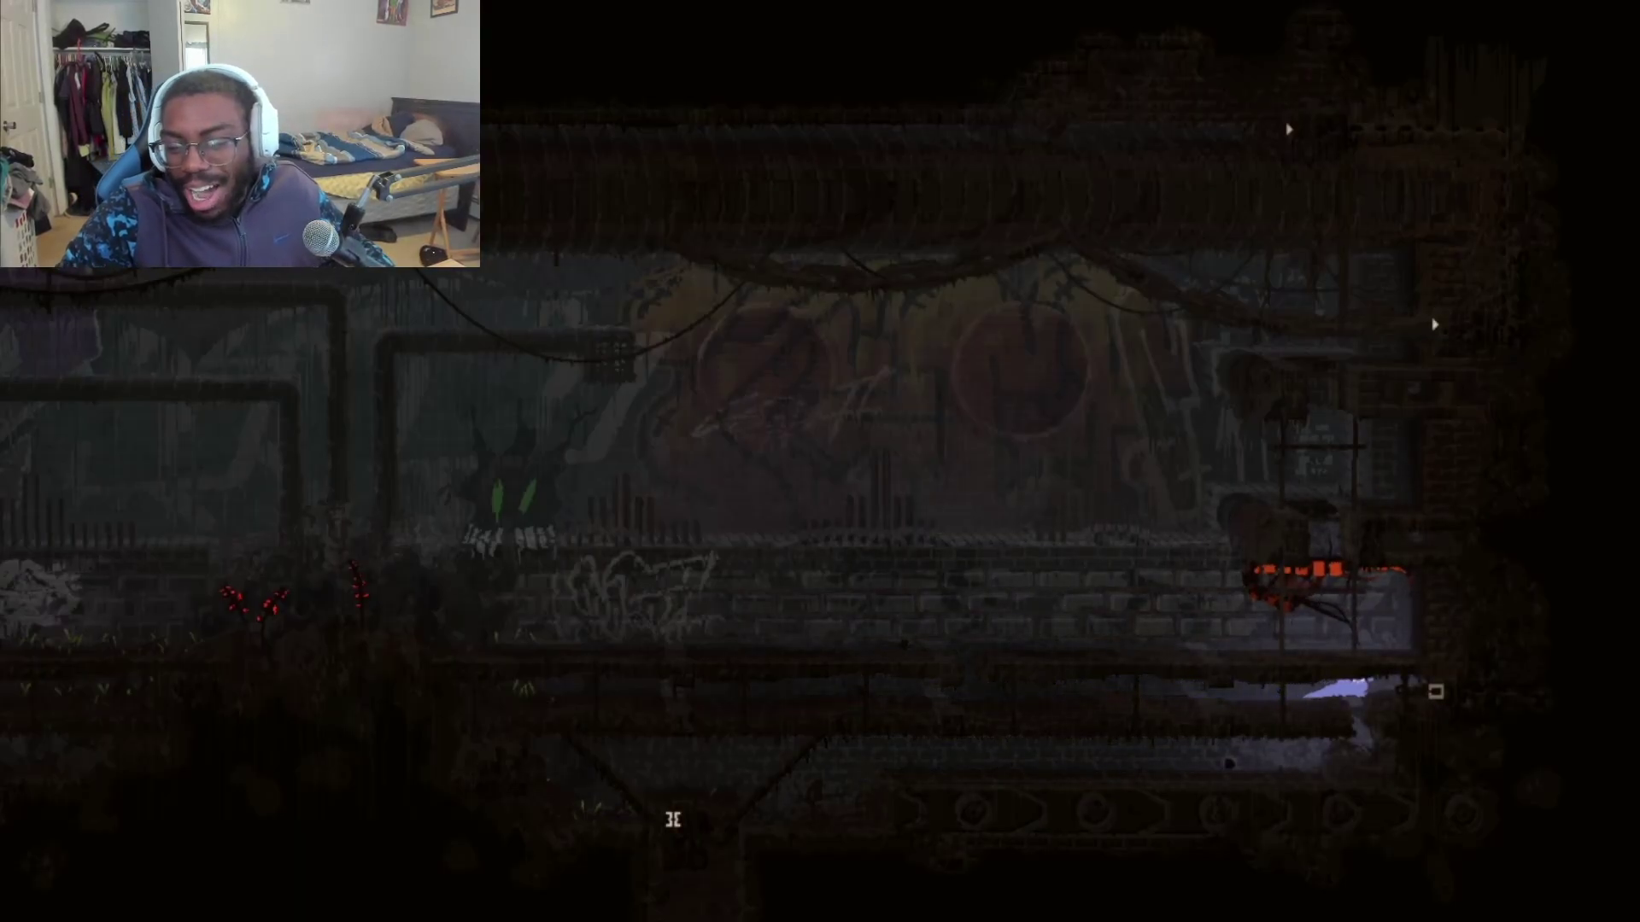
key(space)
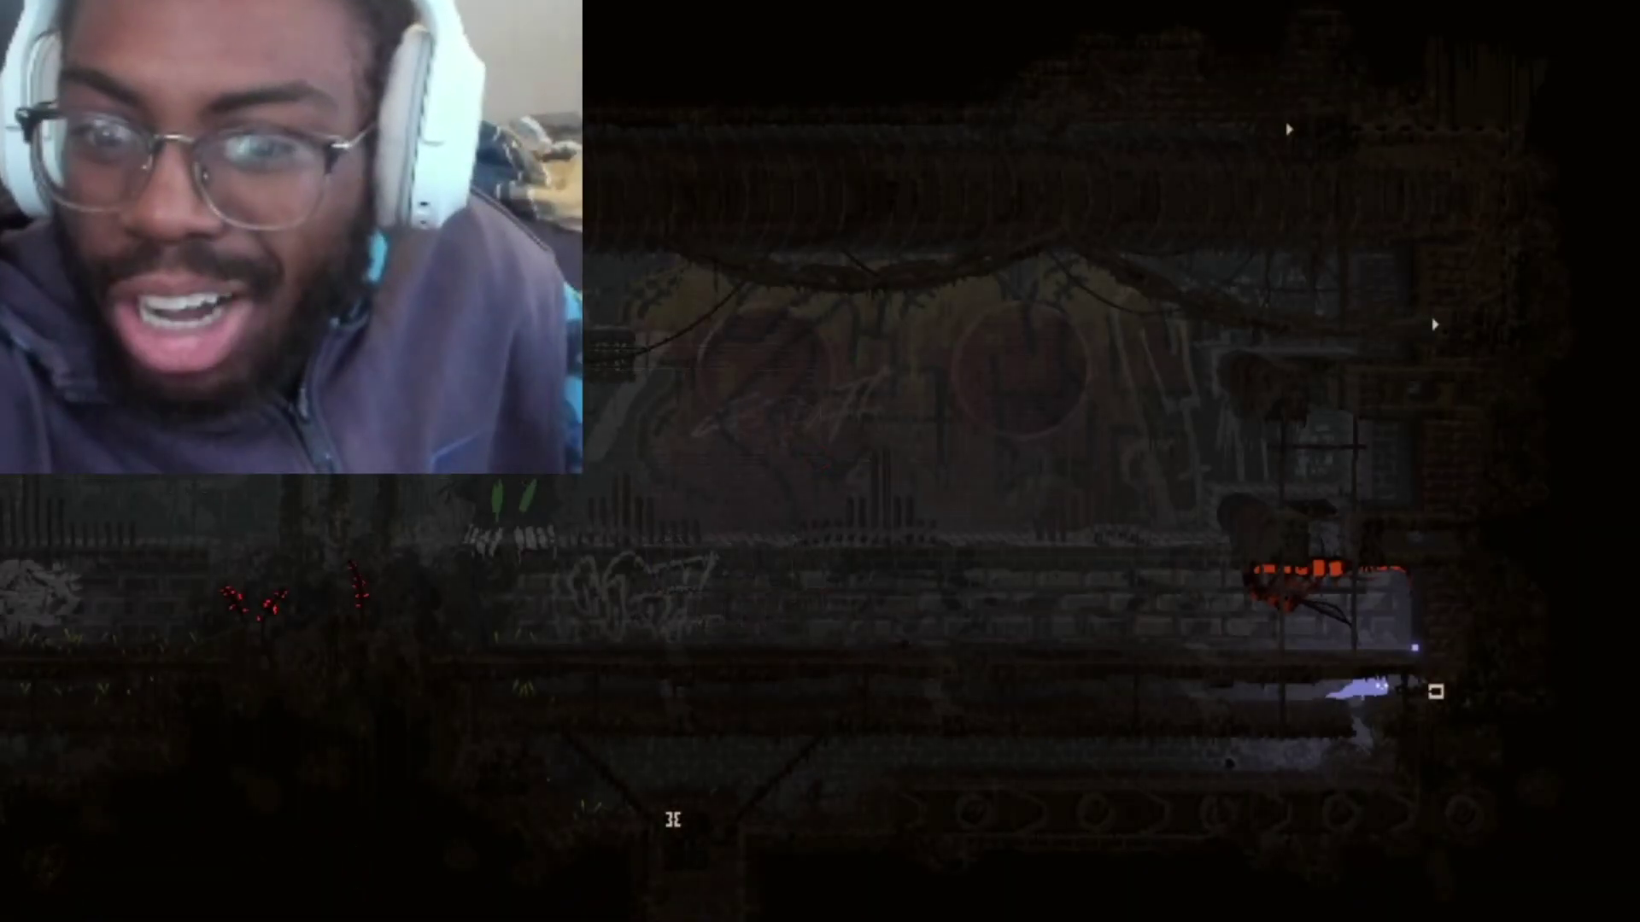
key(Right)
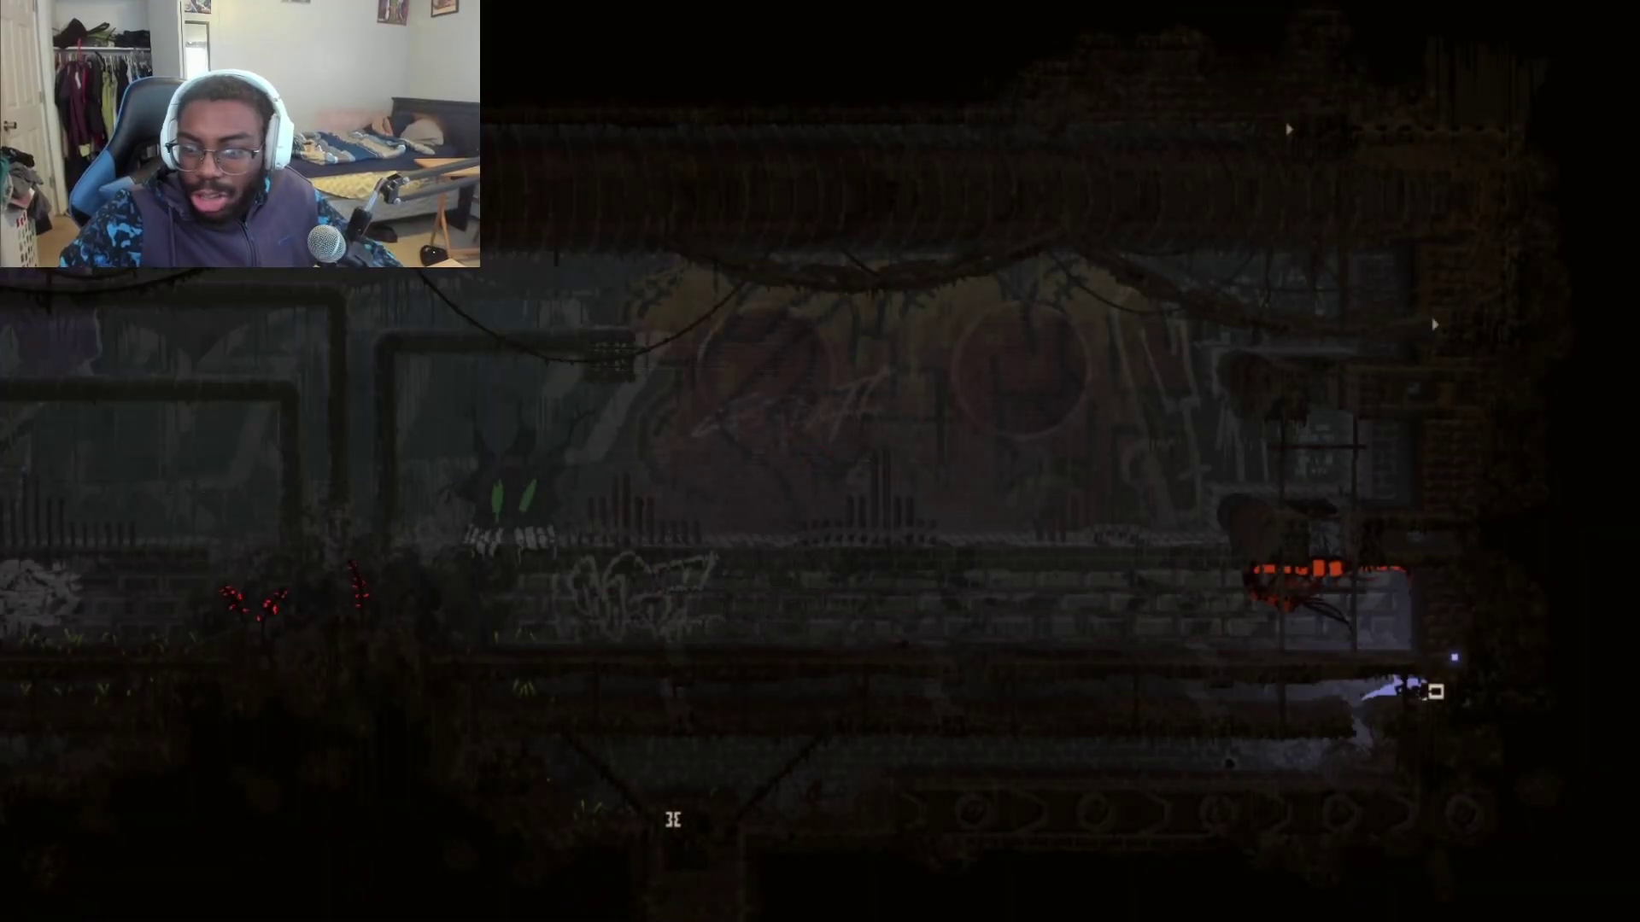
key(Right)
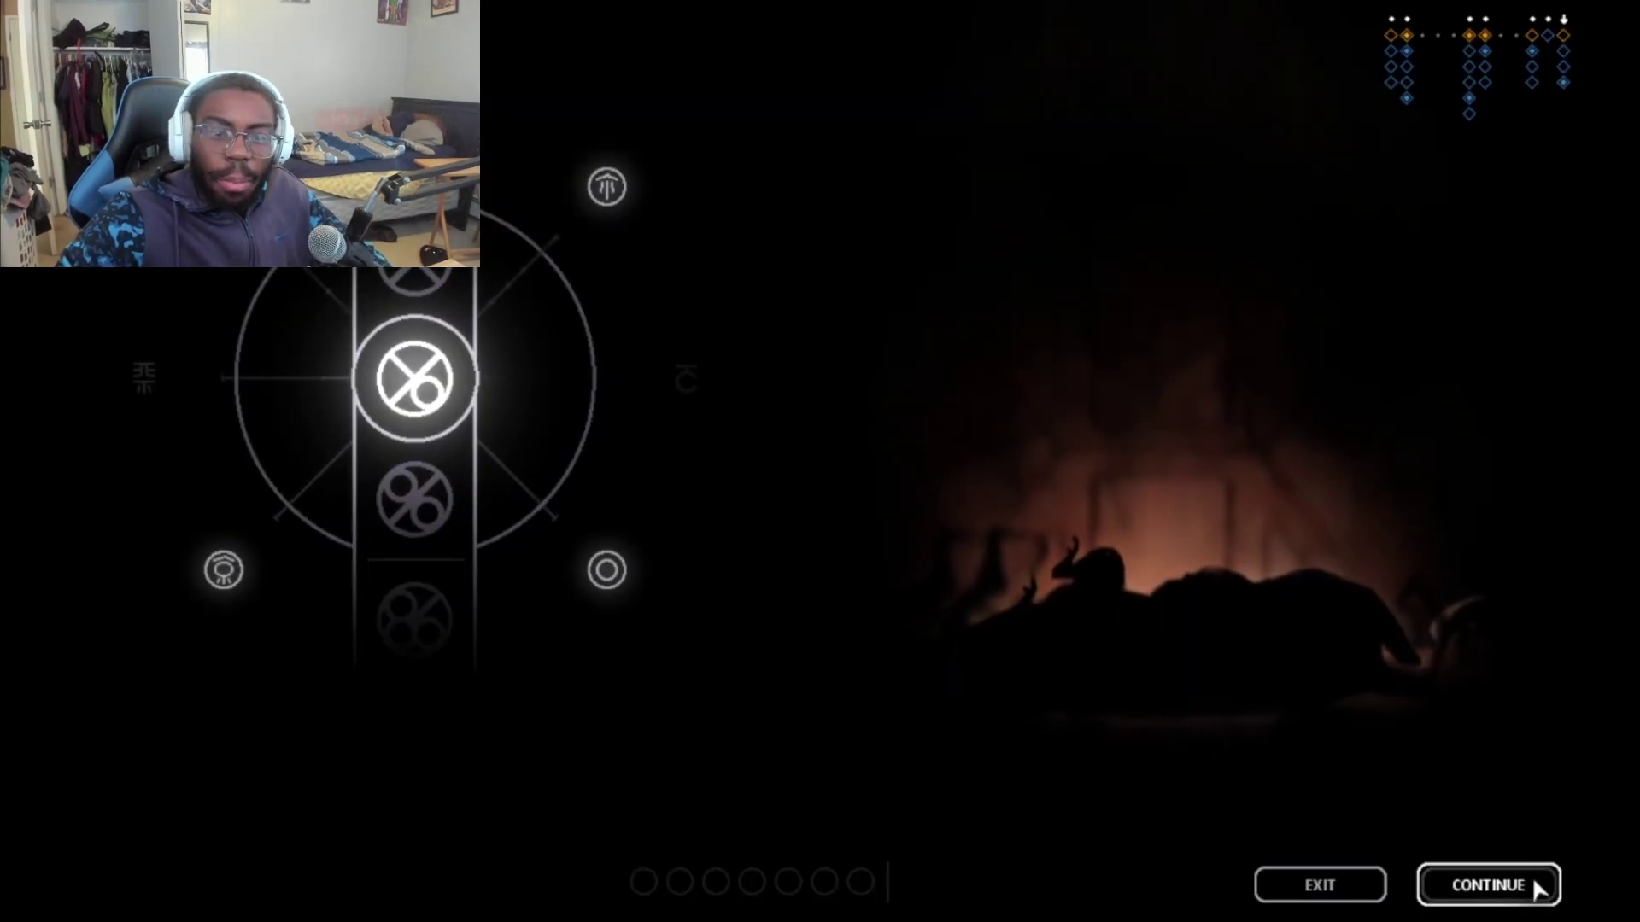
click(1494, 883)
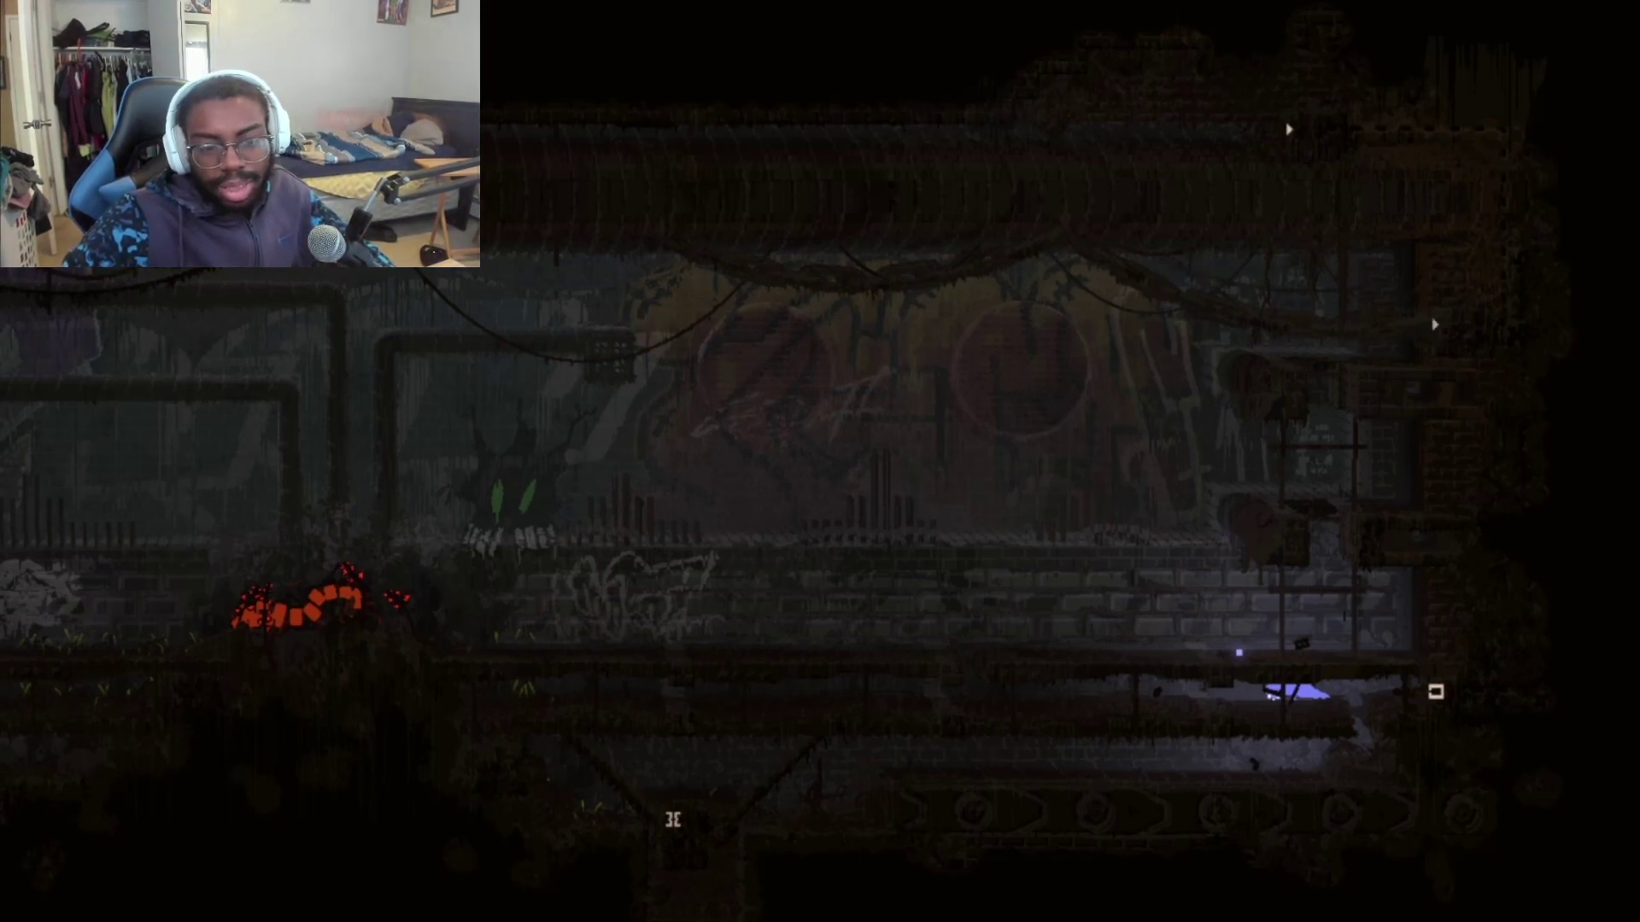
key(m)
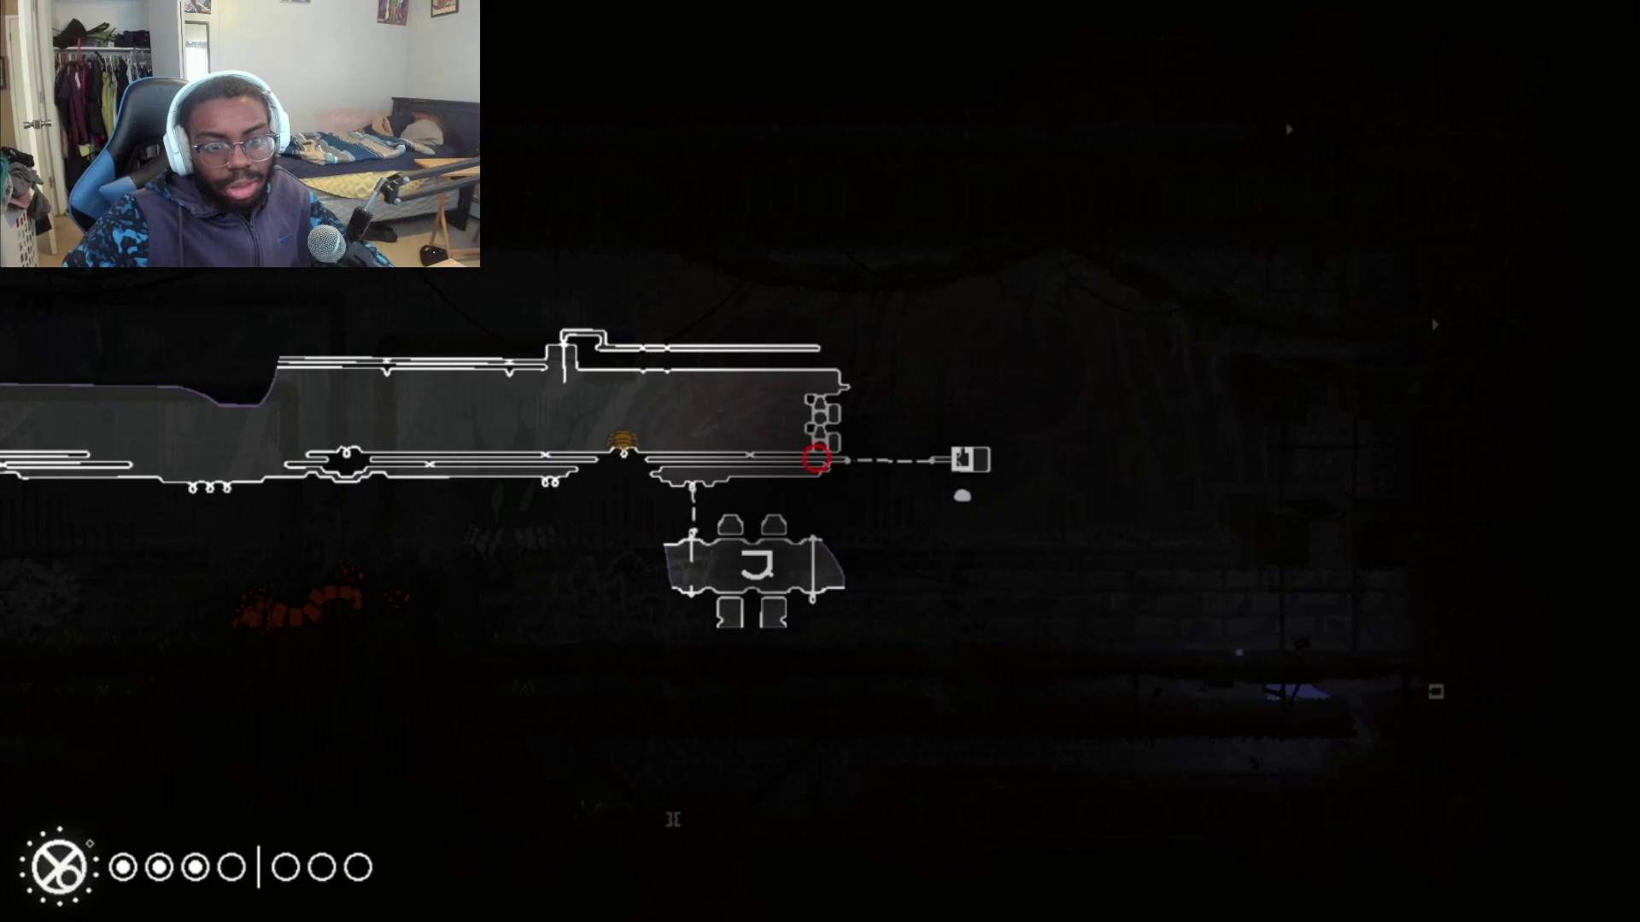
key(m)
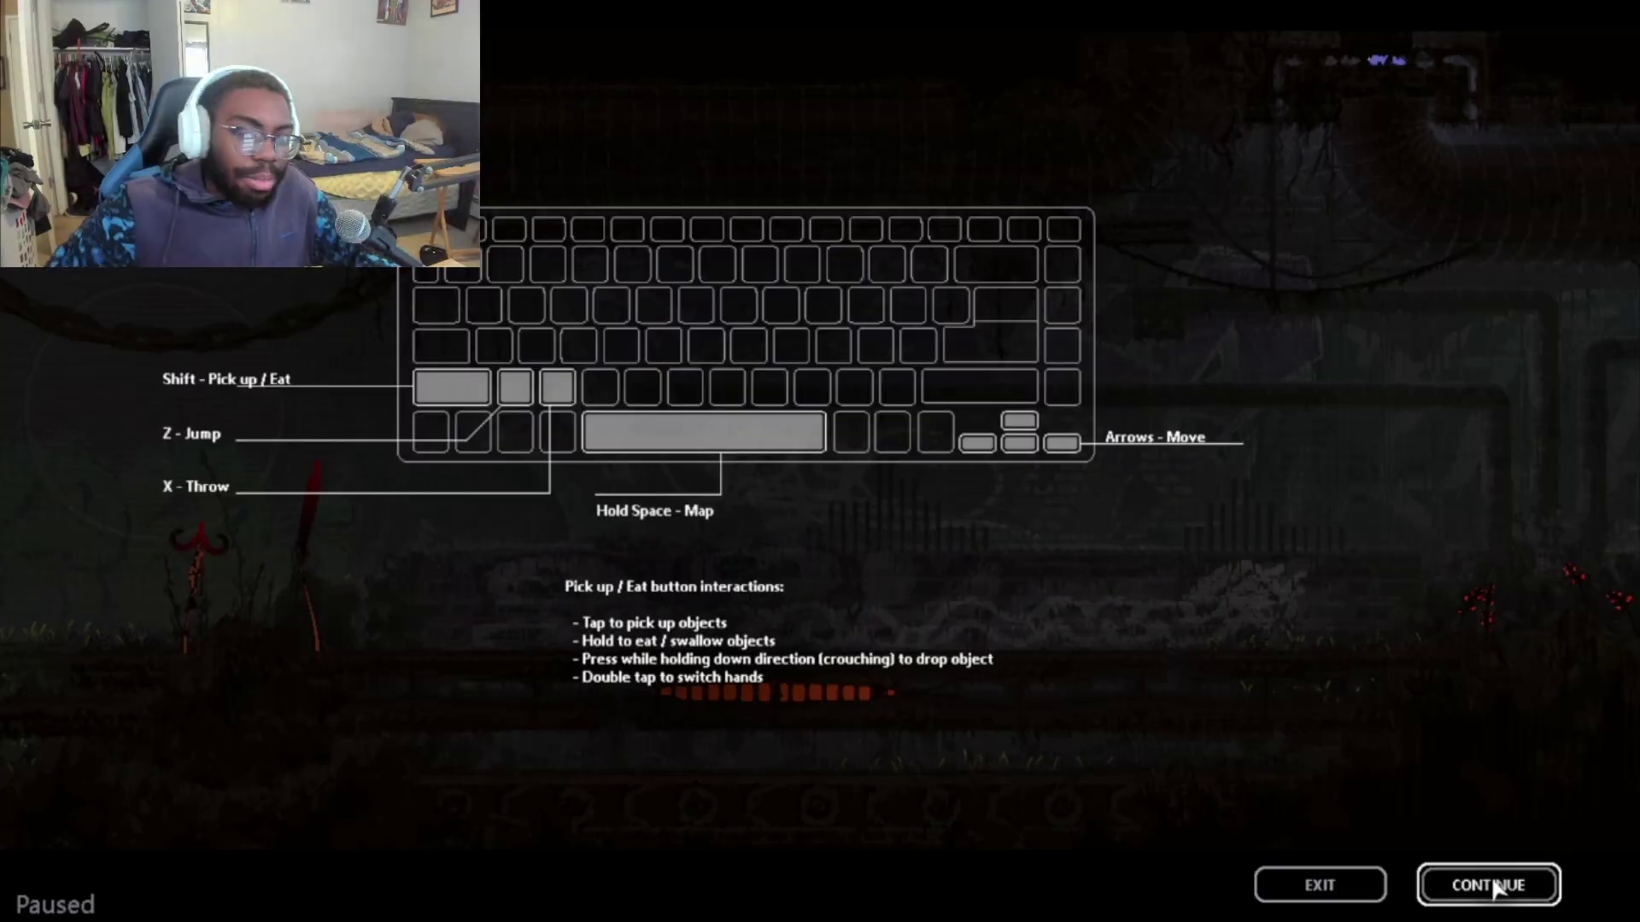
click(1489, 885)
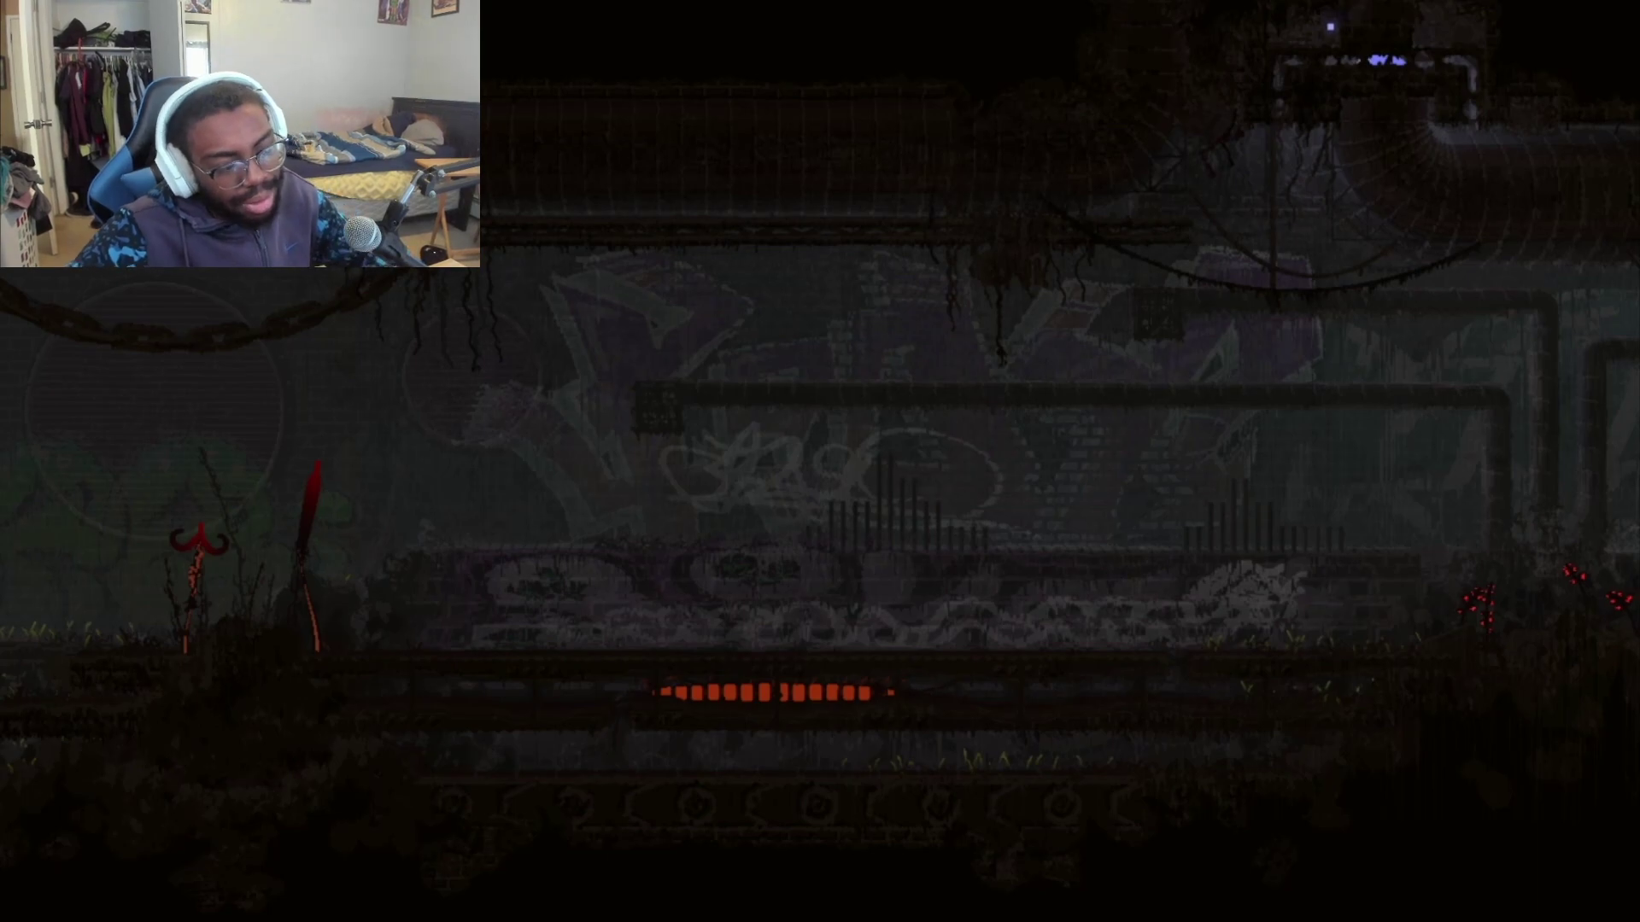
key(space)
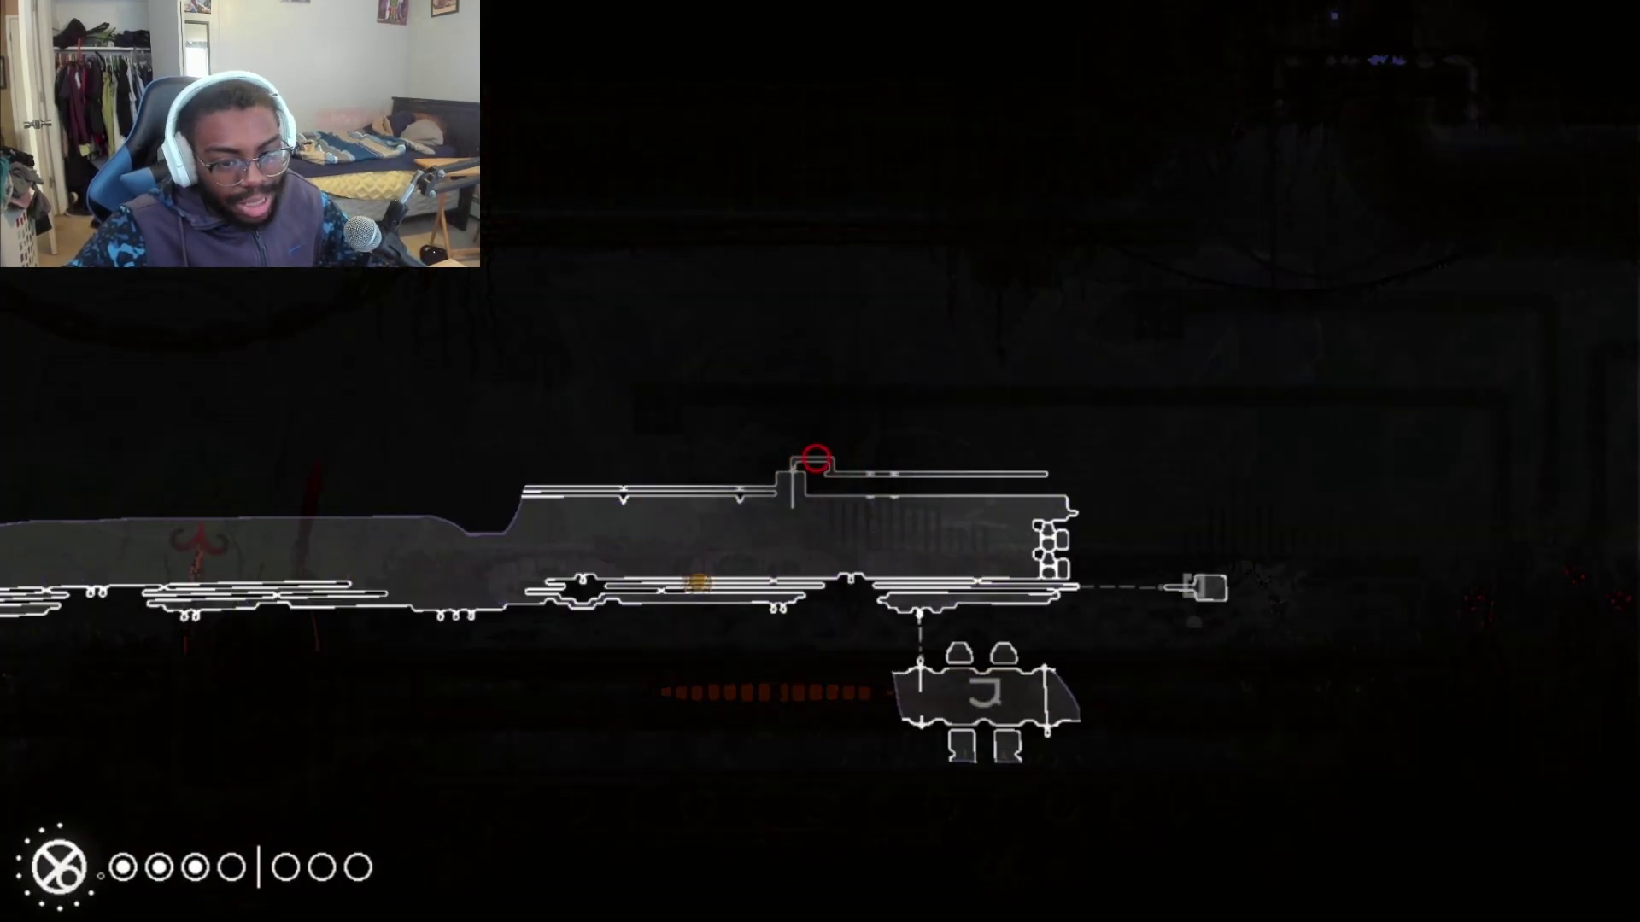
key(space)
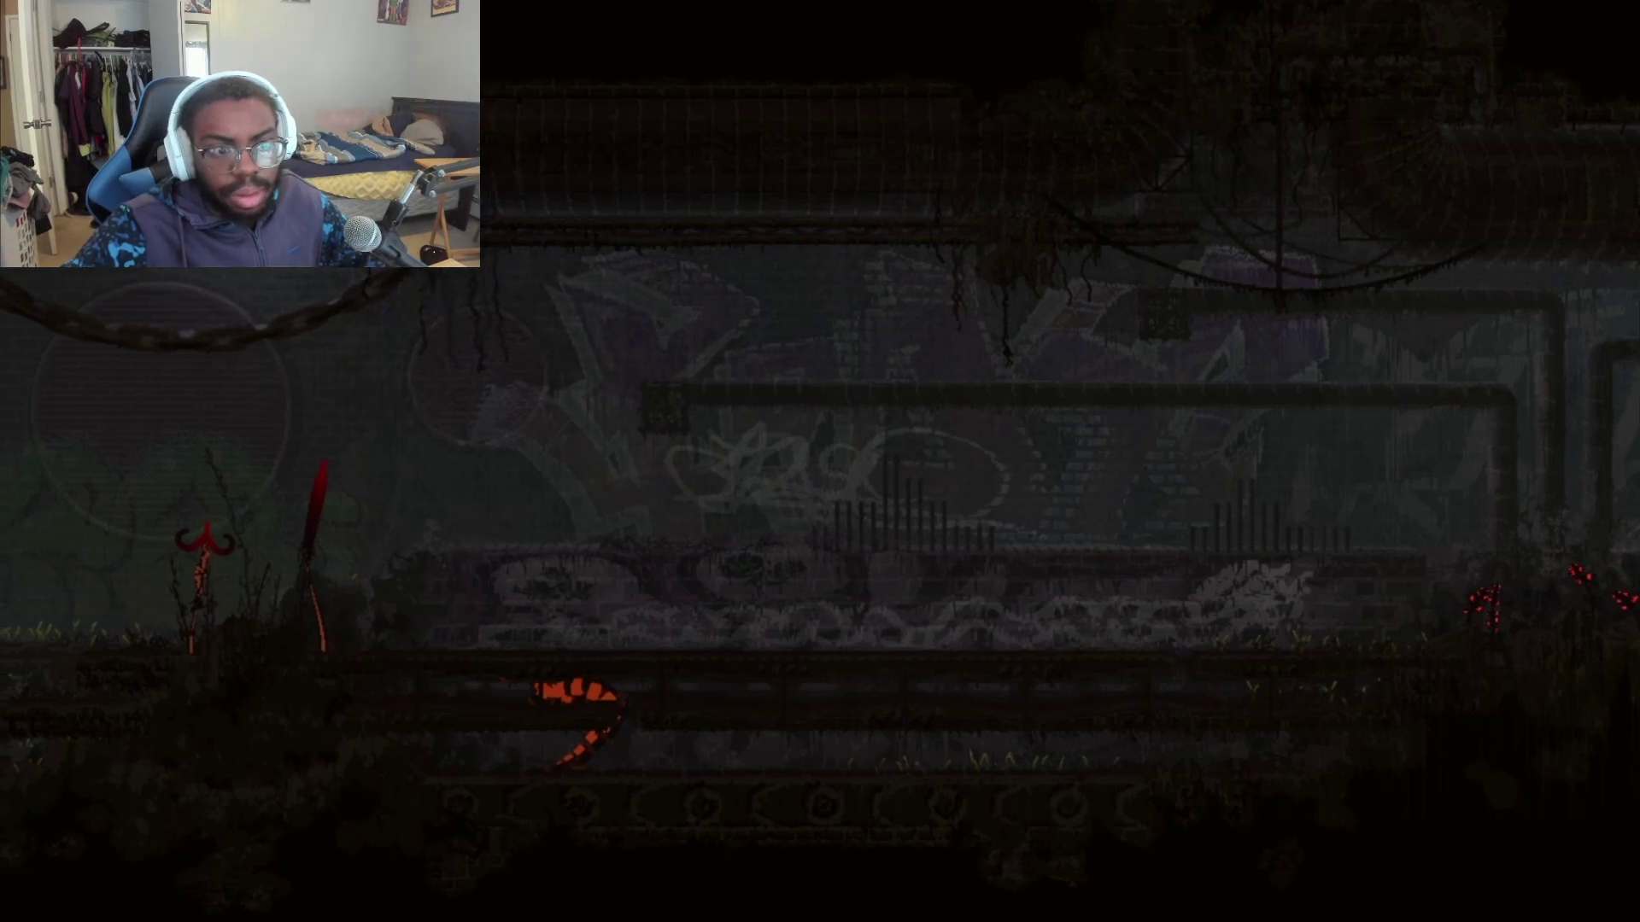
key(Left)
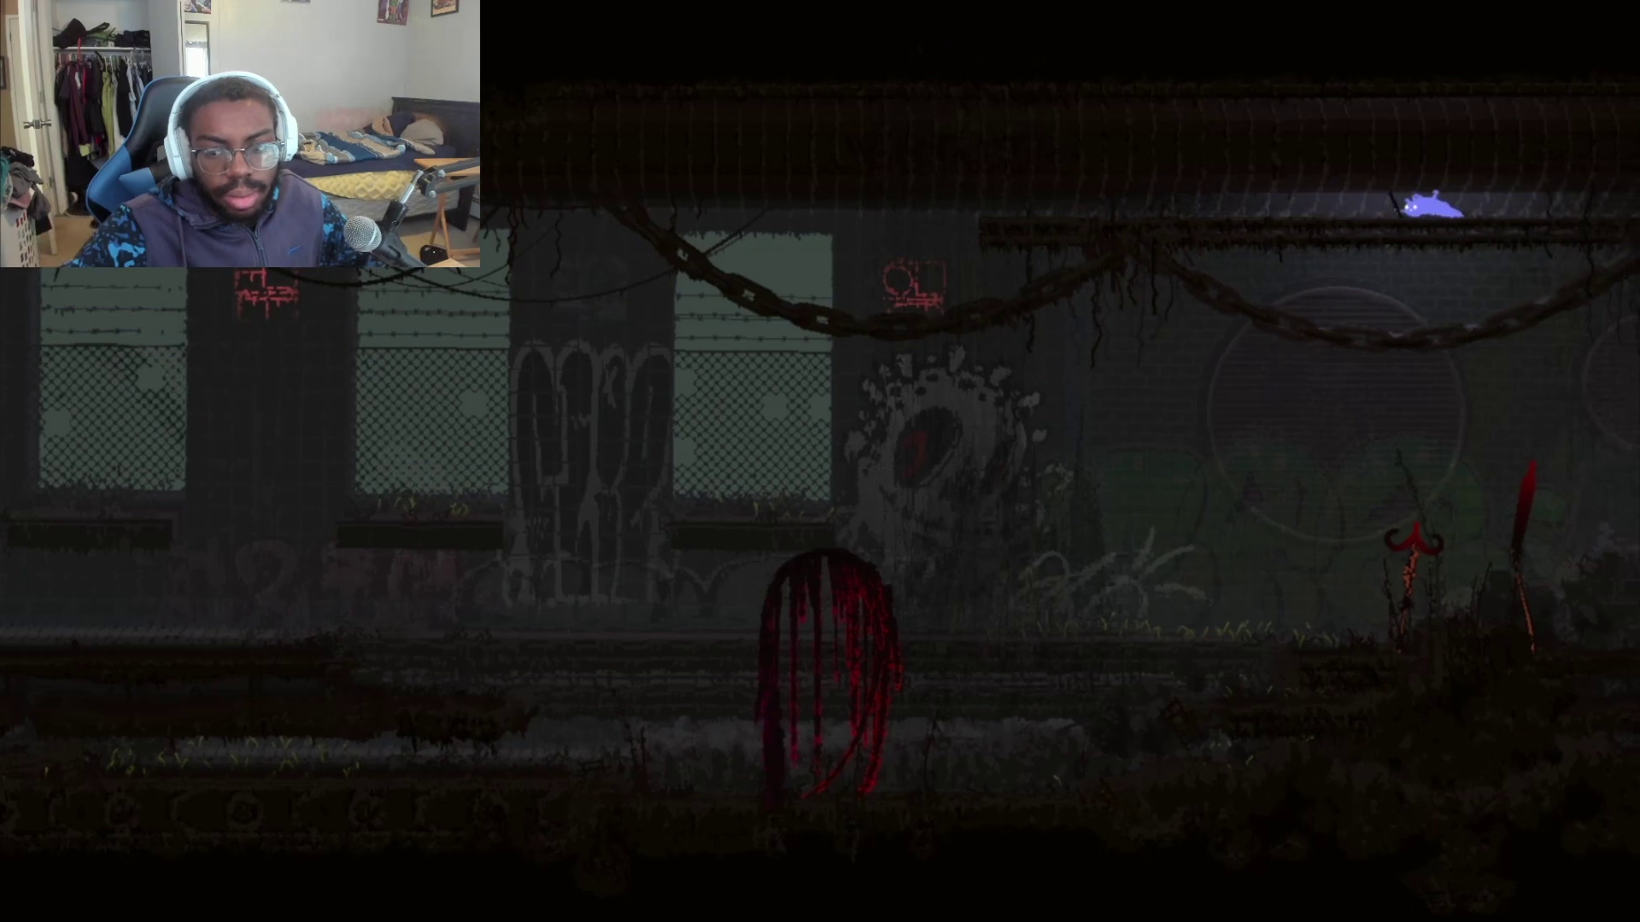
key(Right)
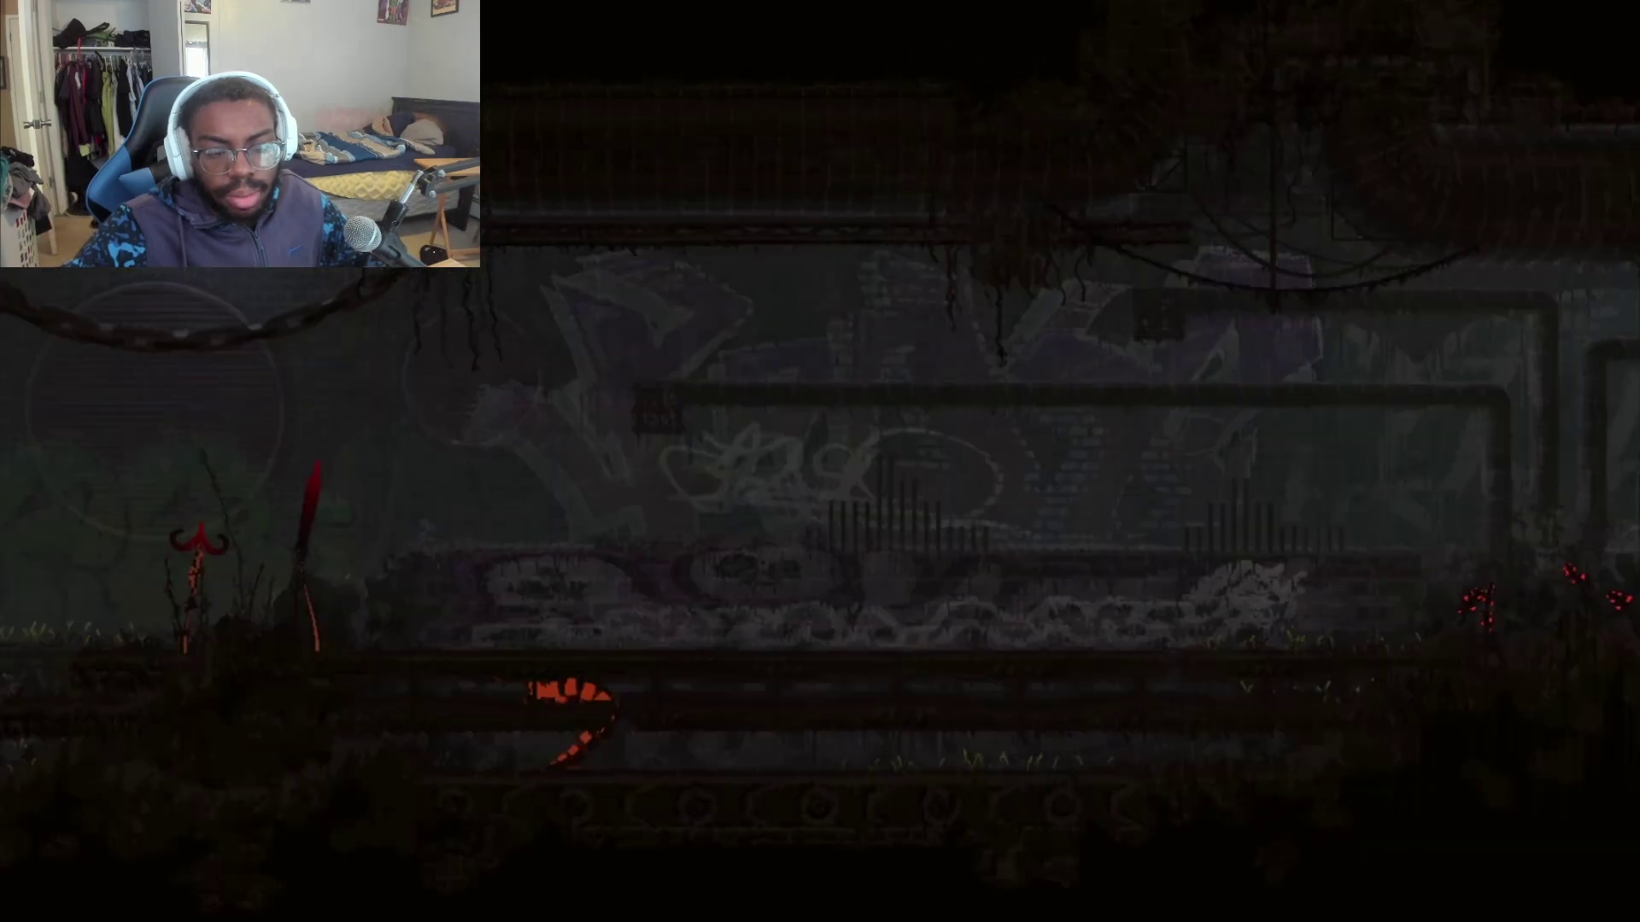
key(Left)
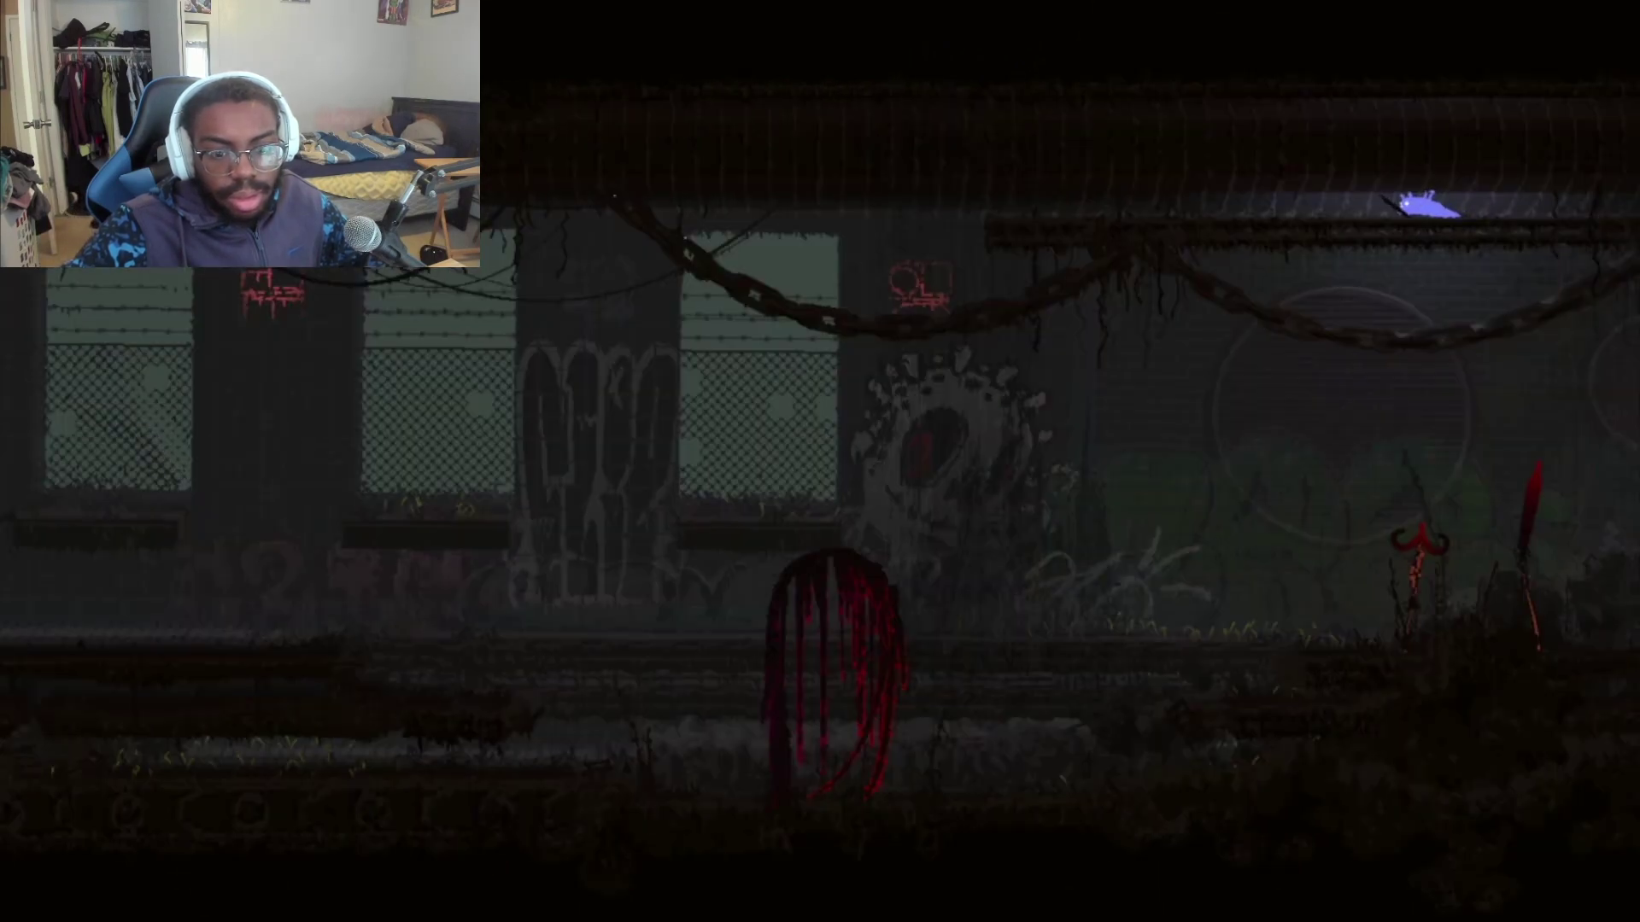
key(space)
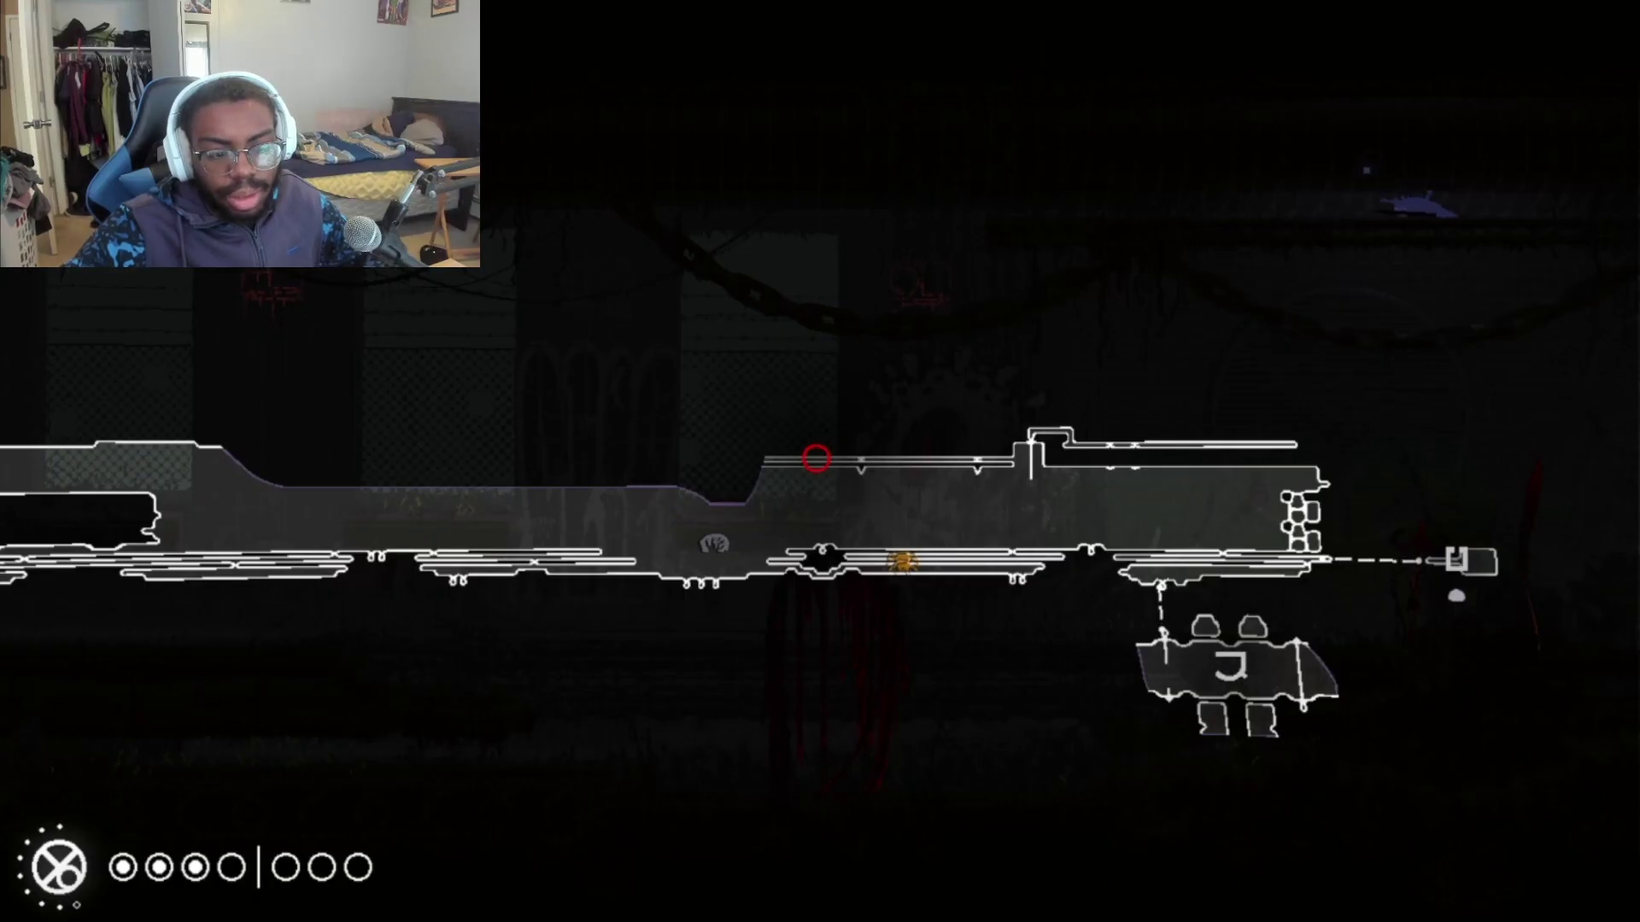
key(Tab)
key(Escape)
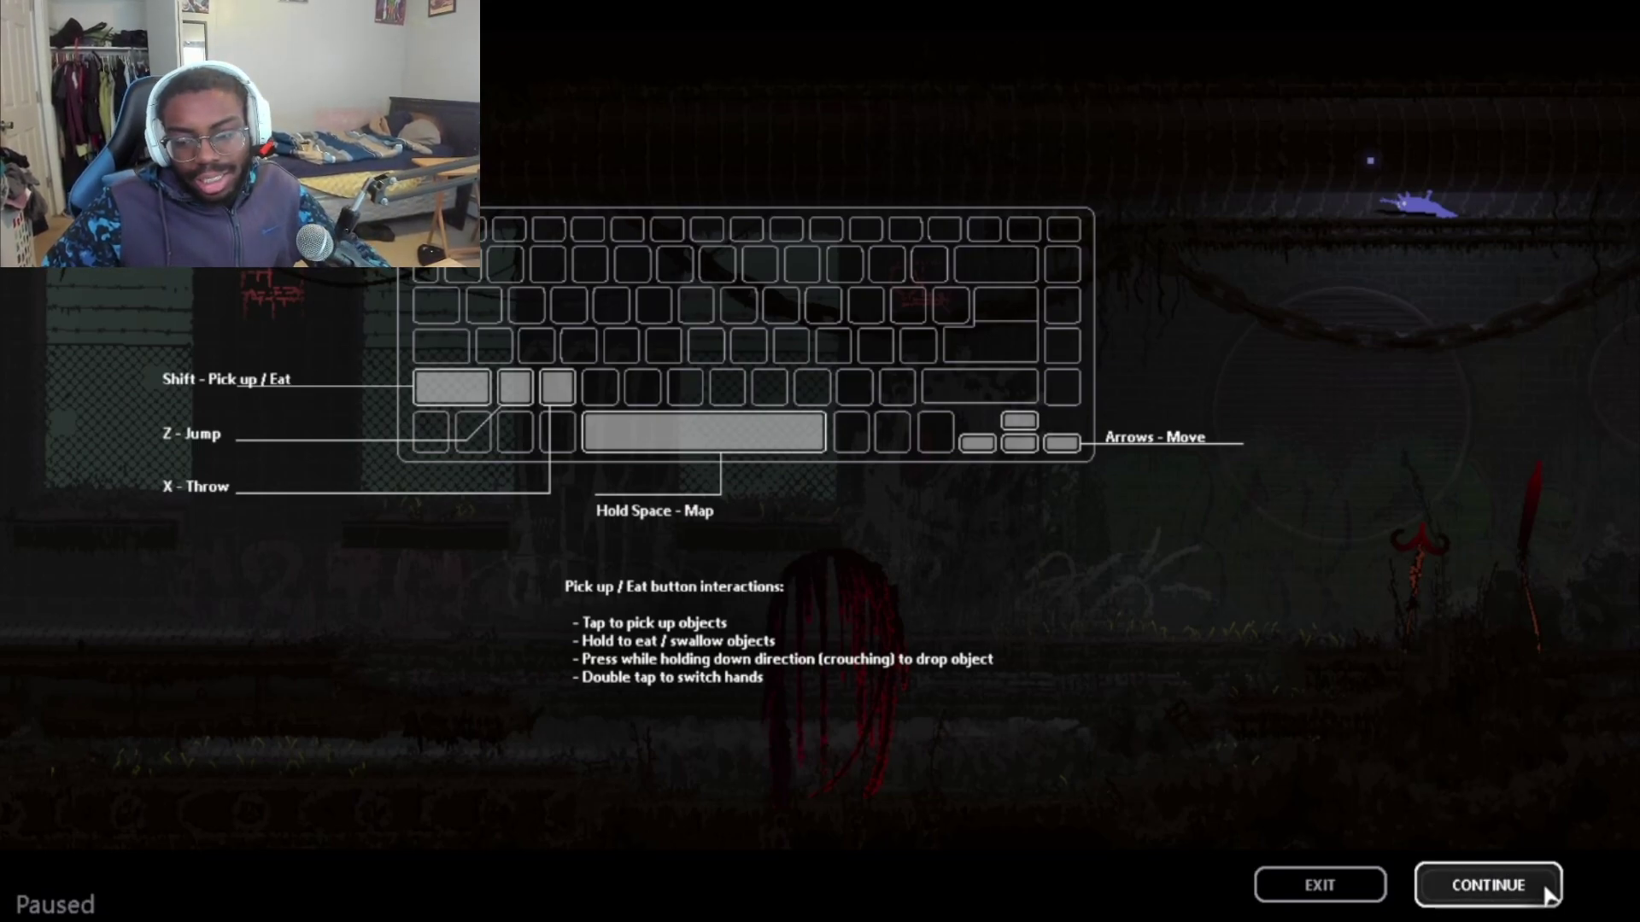
click(1519, 899)
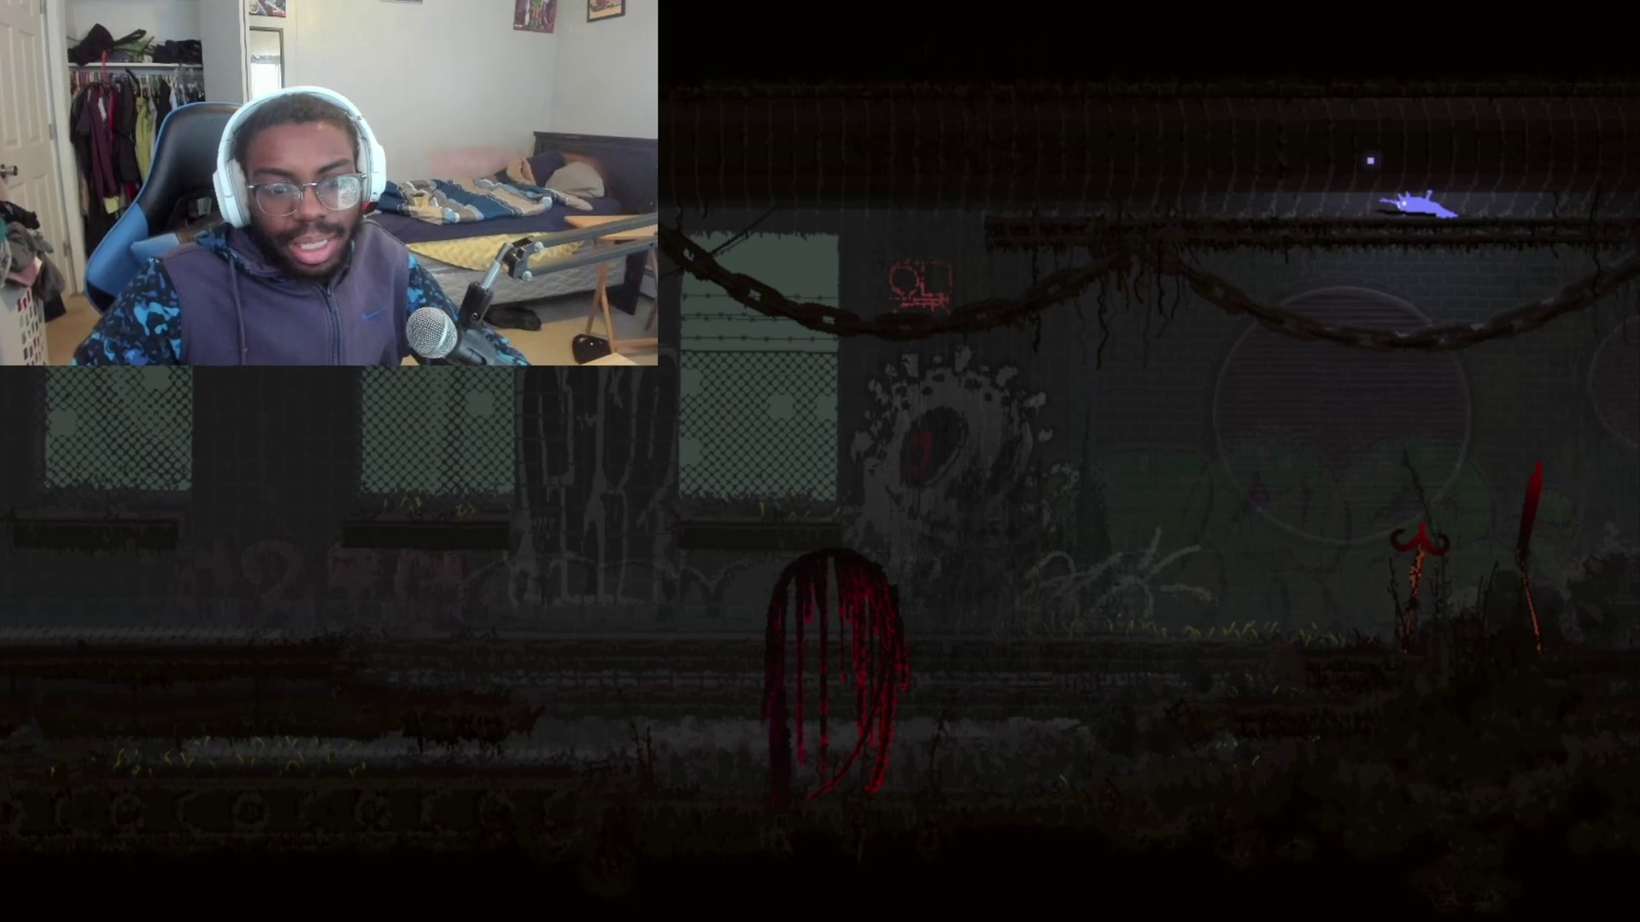
key(space)
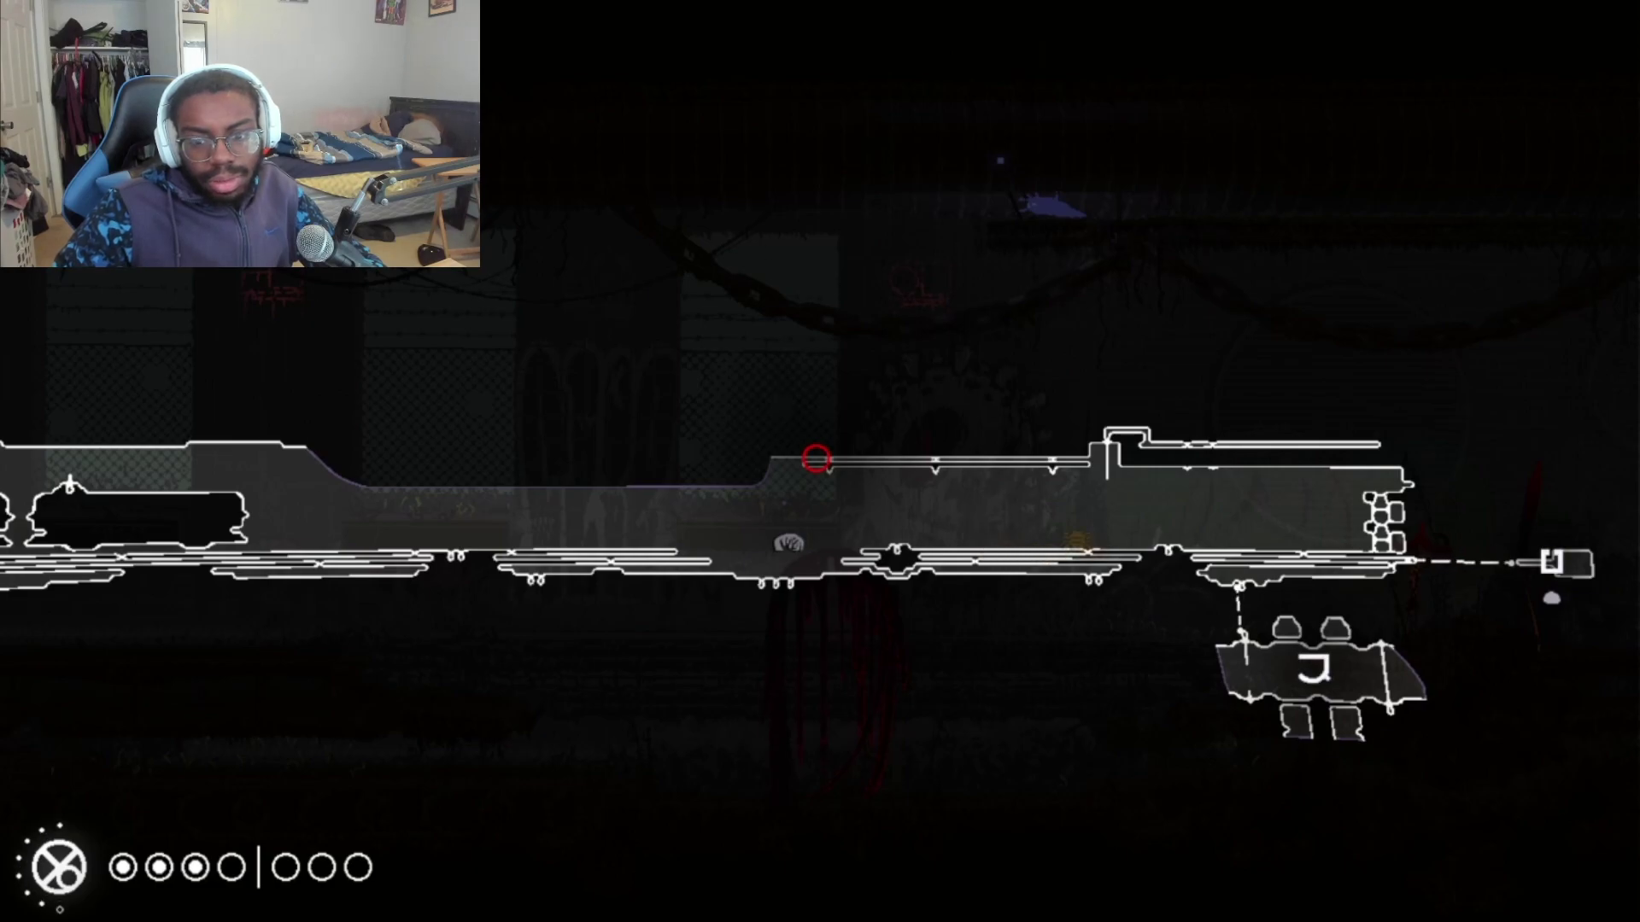
key(Tab)
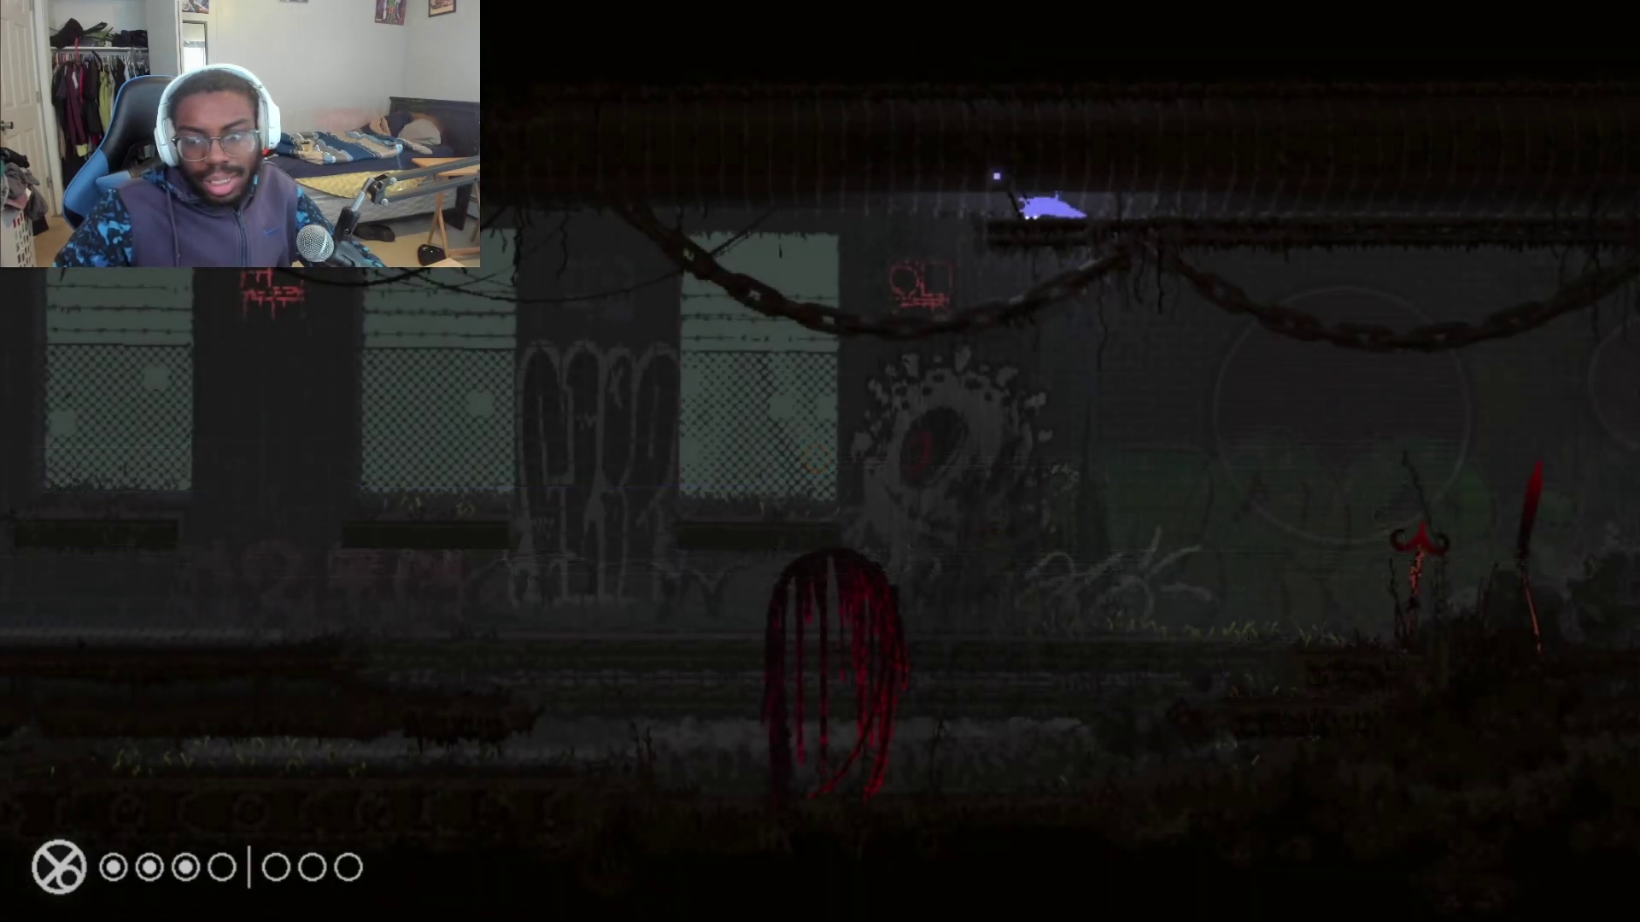
key(Tab)
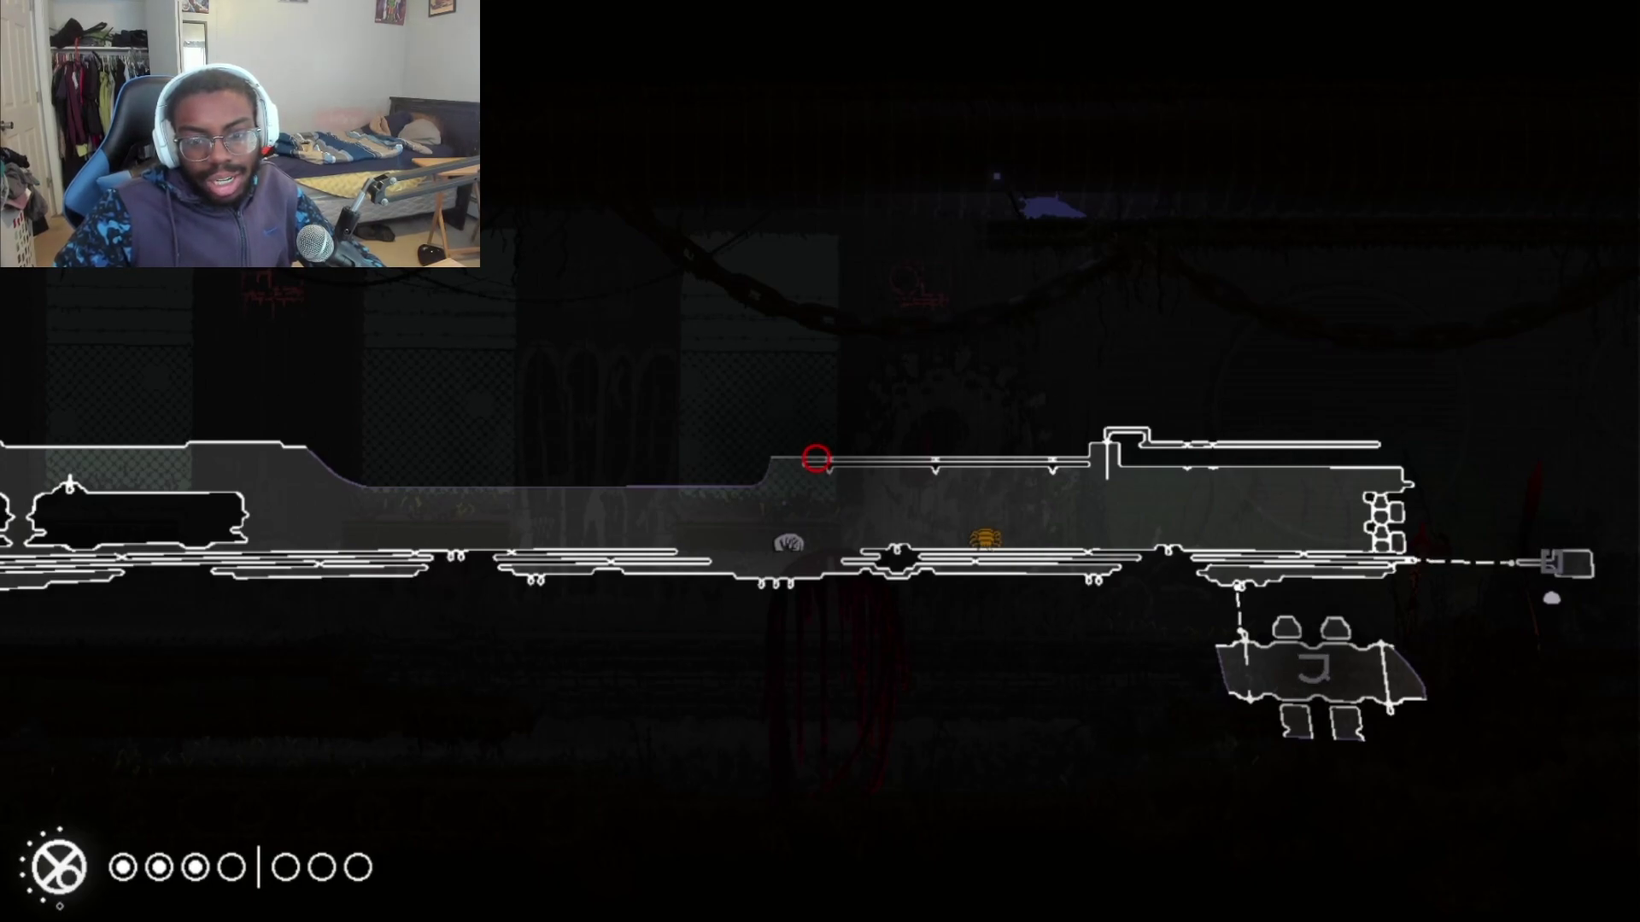
key(Tab)
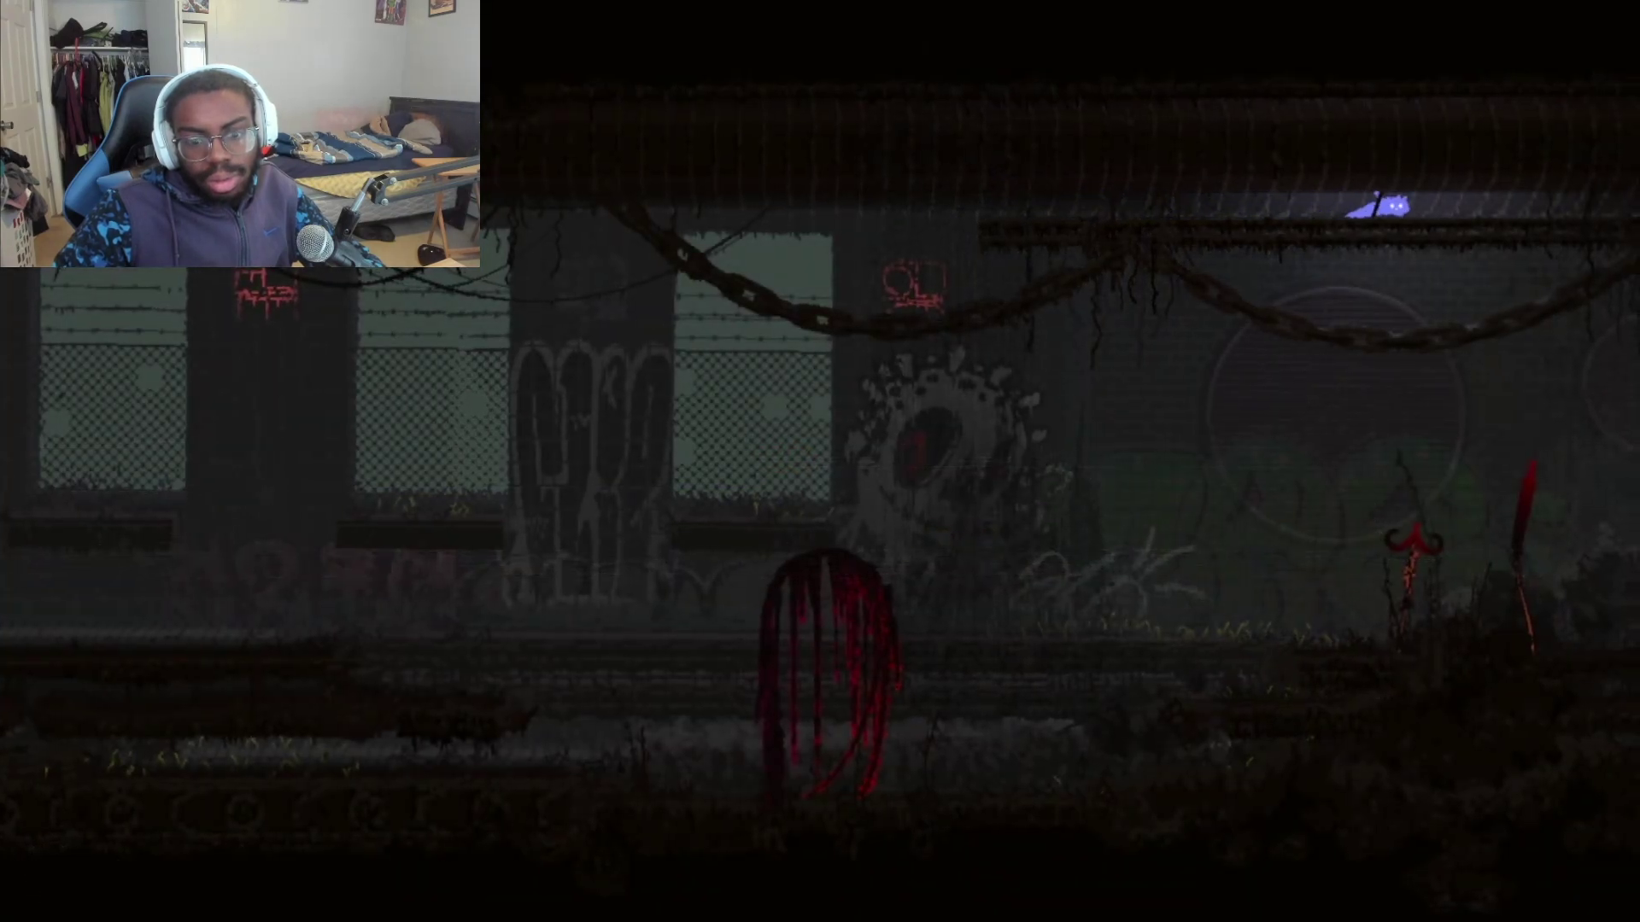
key(Right)
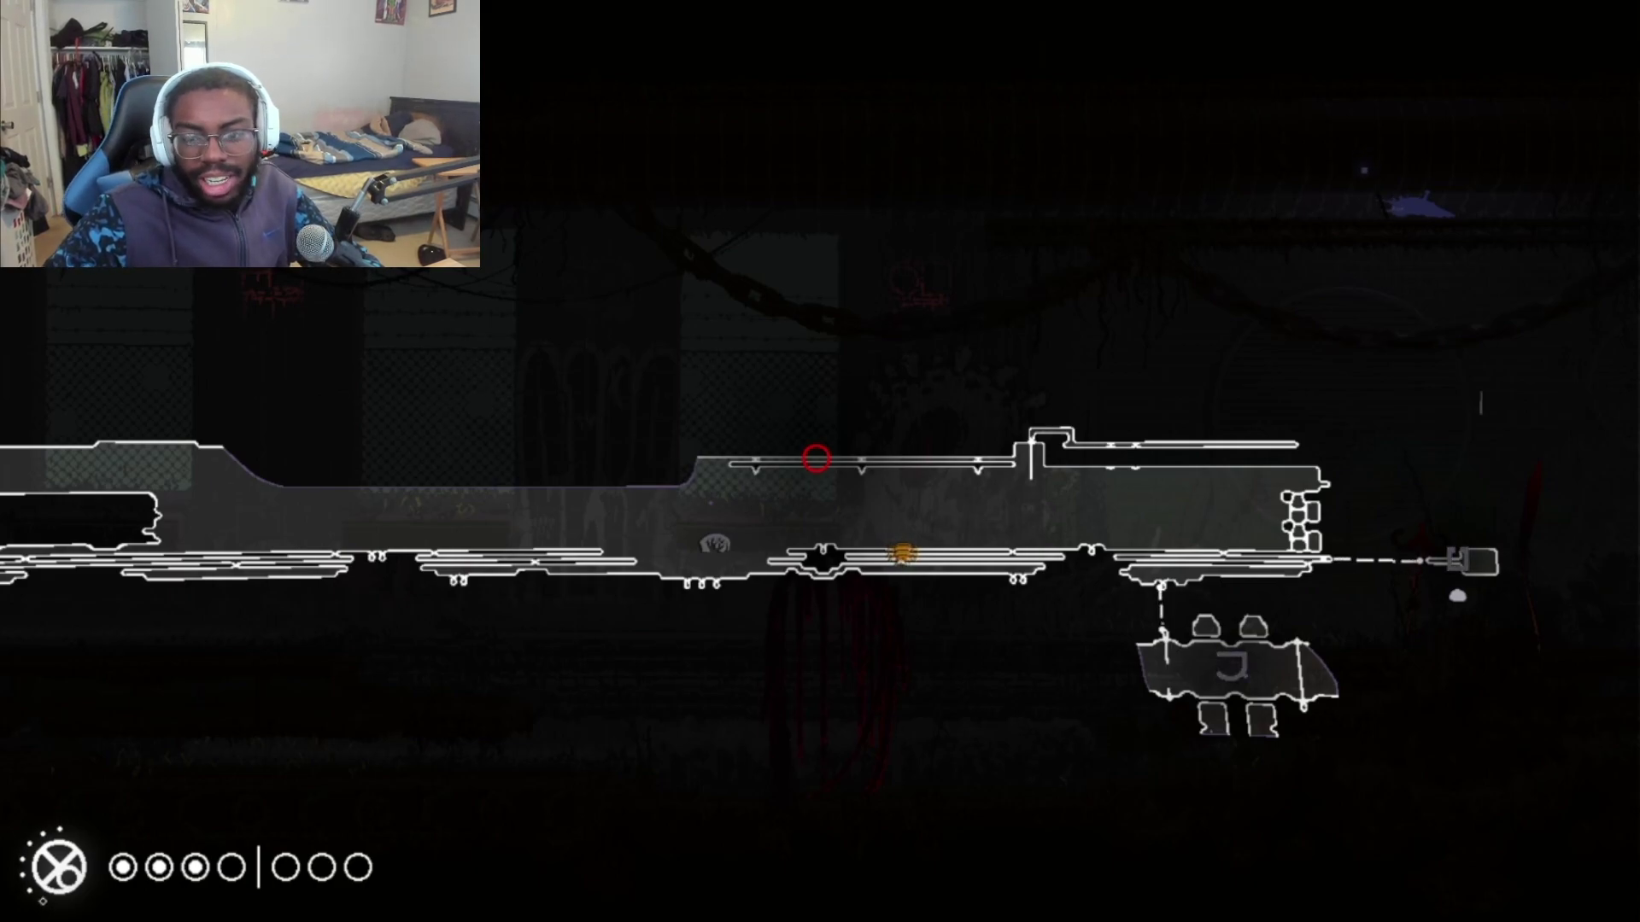
key(space)
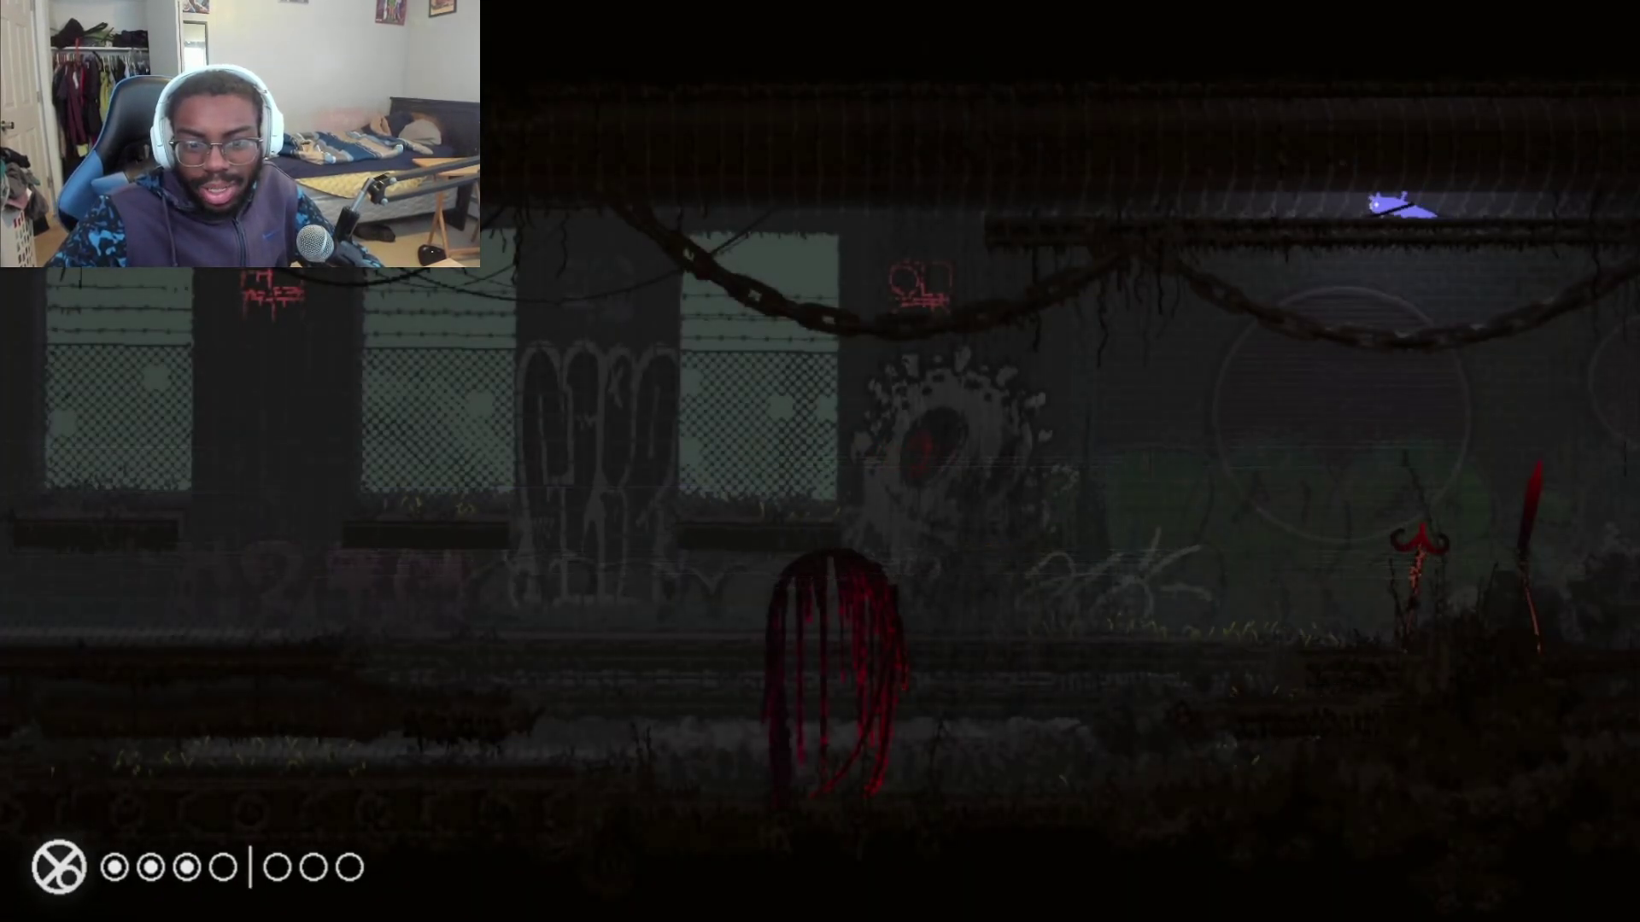
key(space)
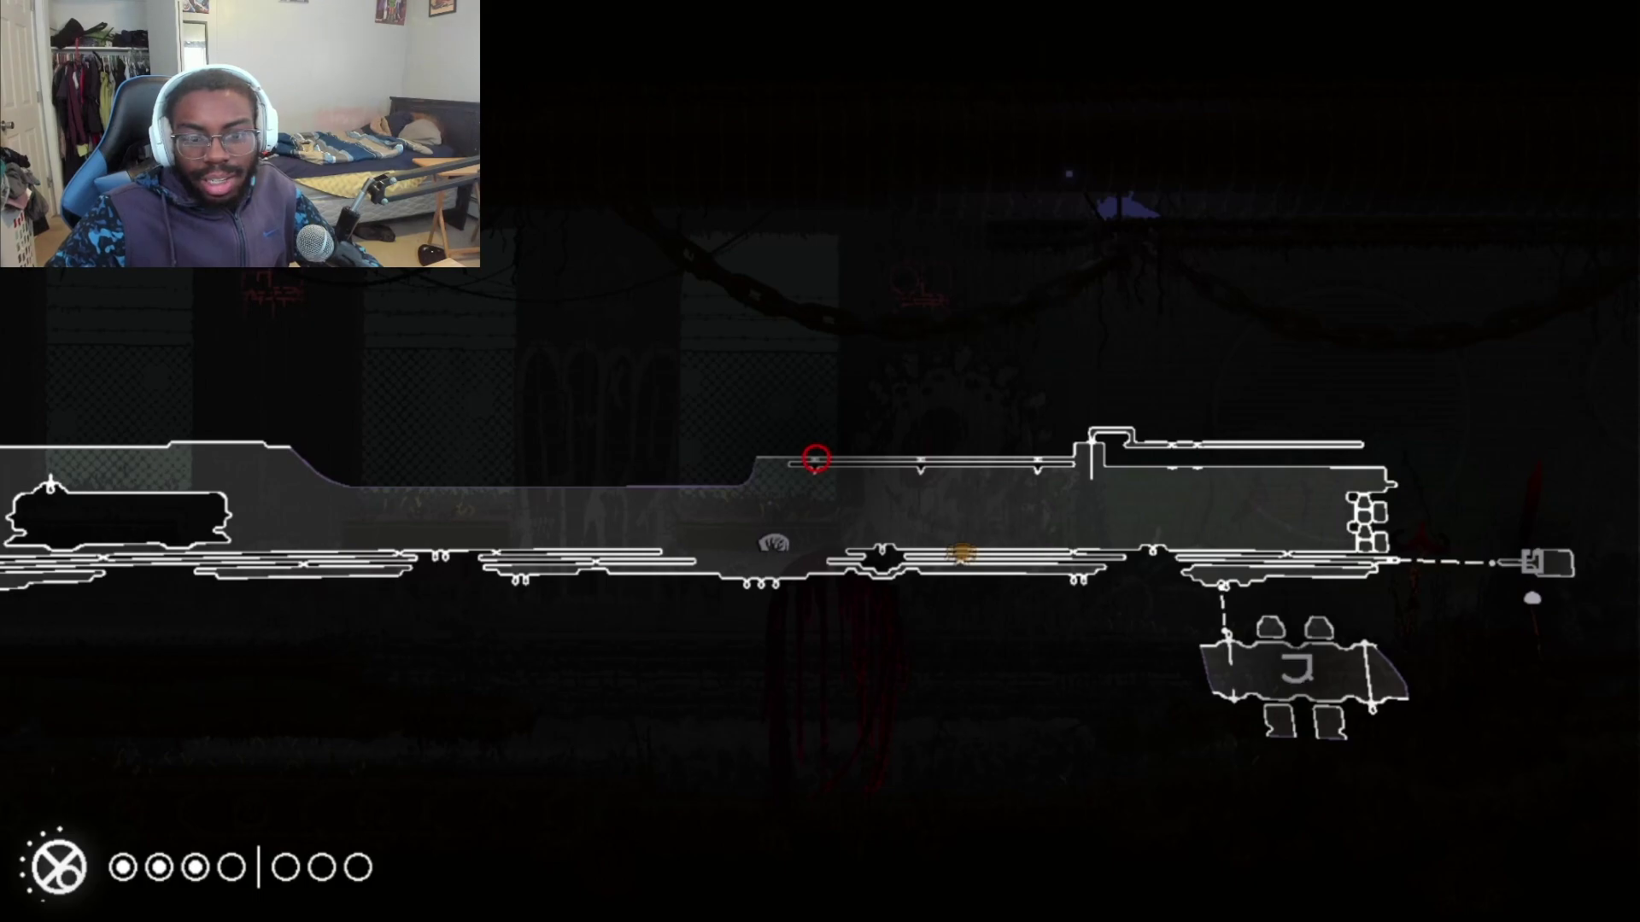
key(space)
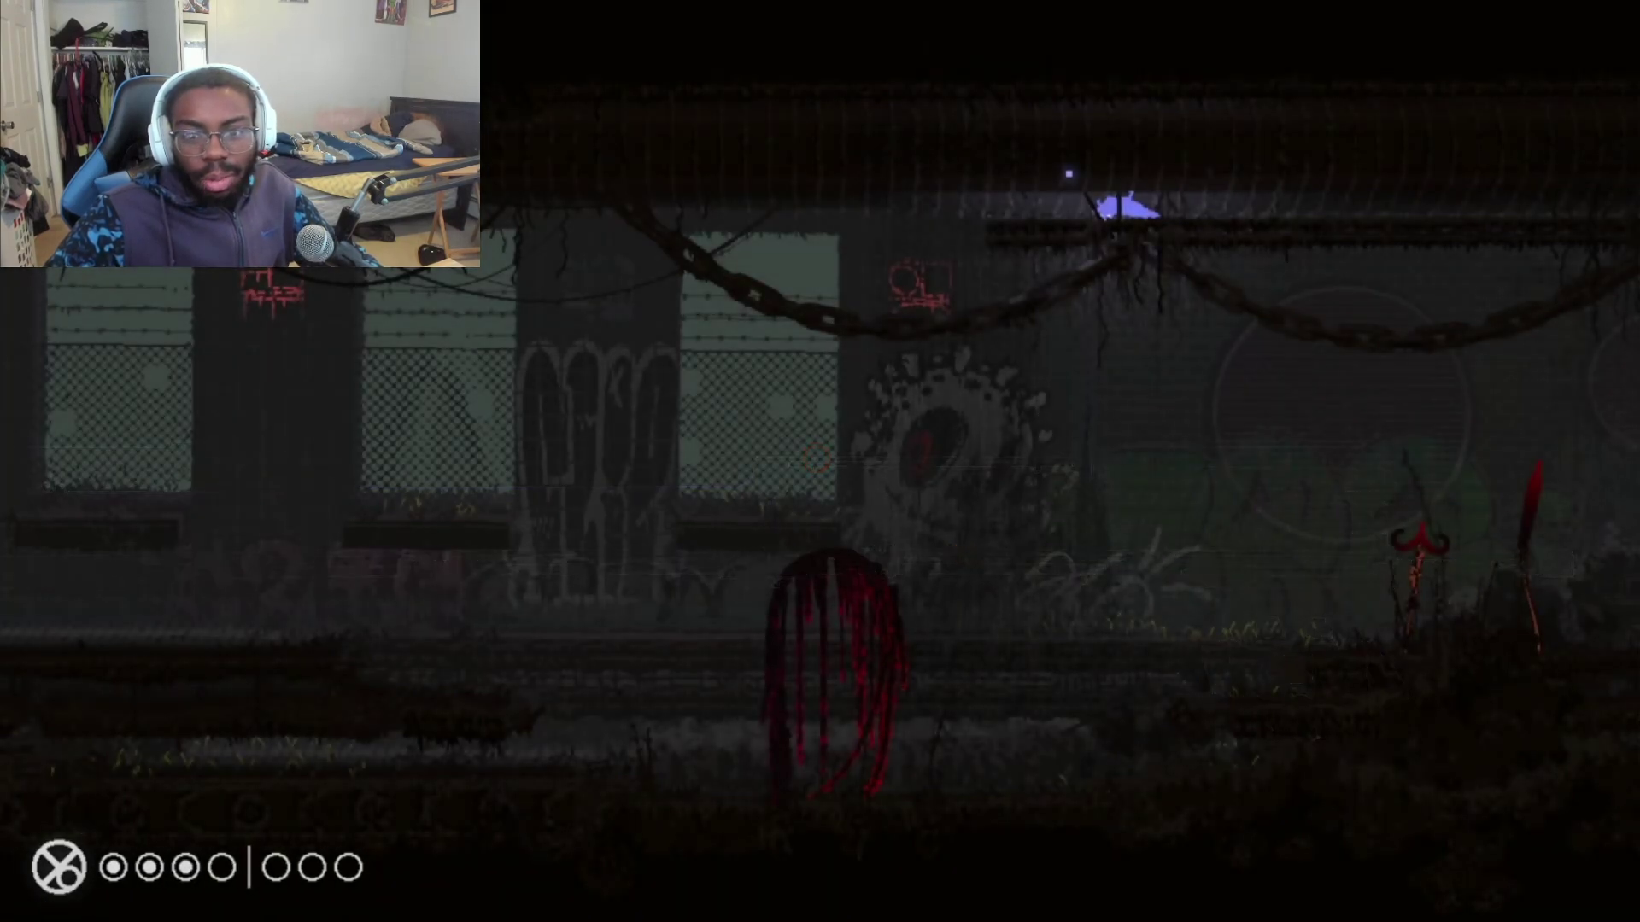
key(space)
key(space)
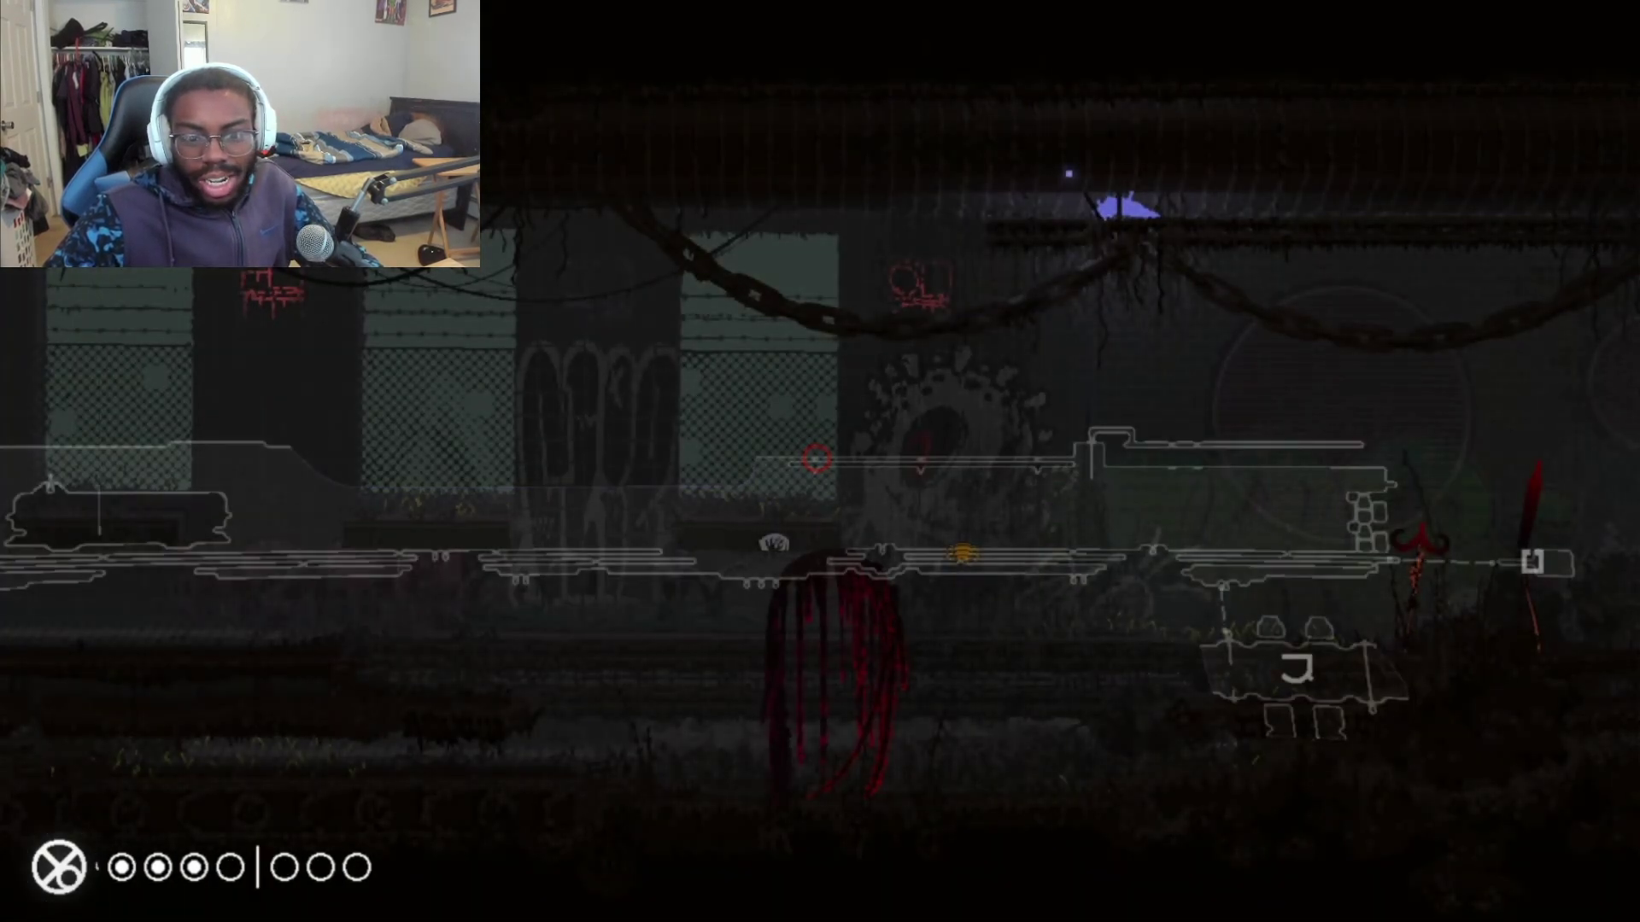
key(space)
key(space)
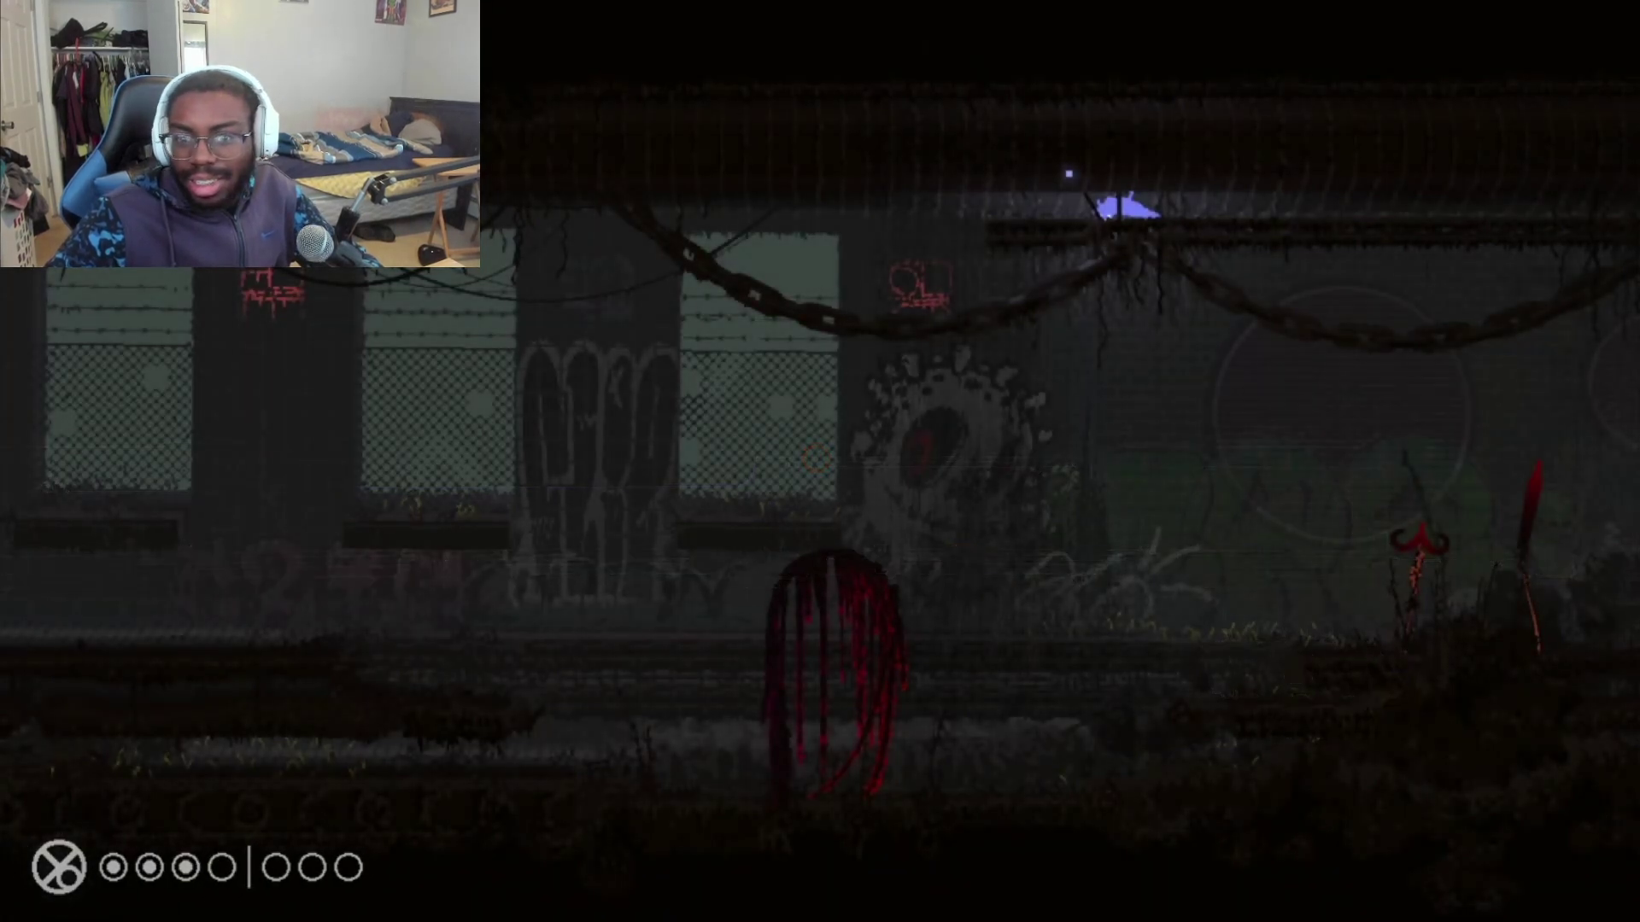
key(space)
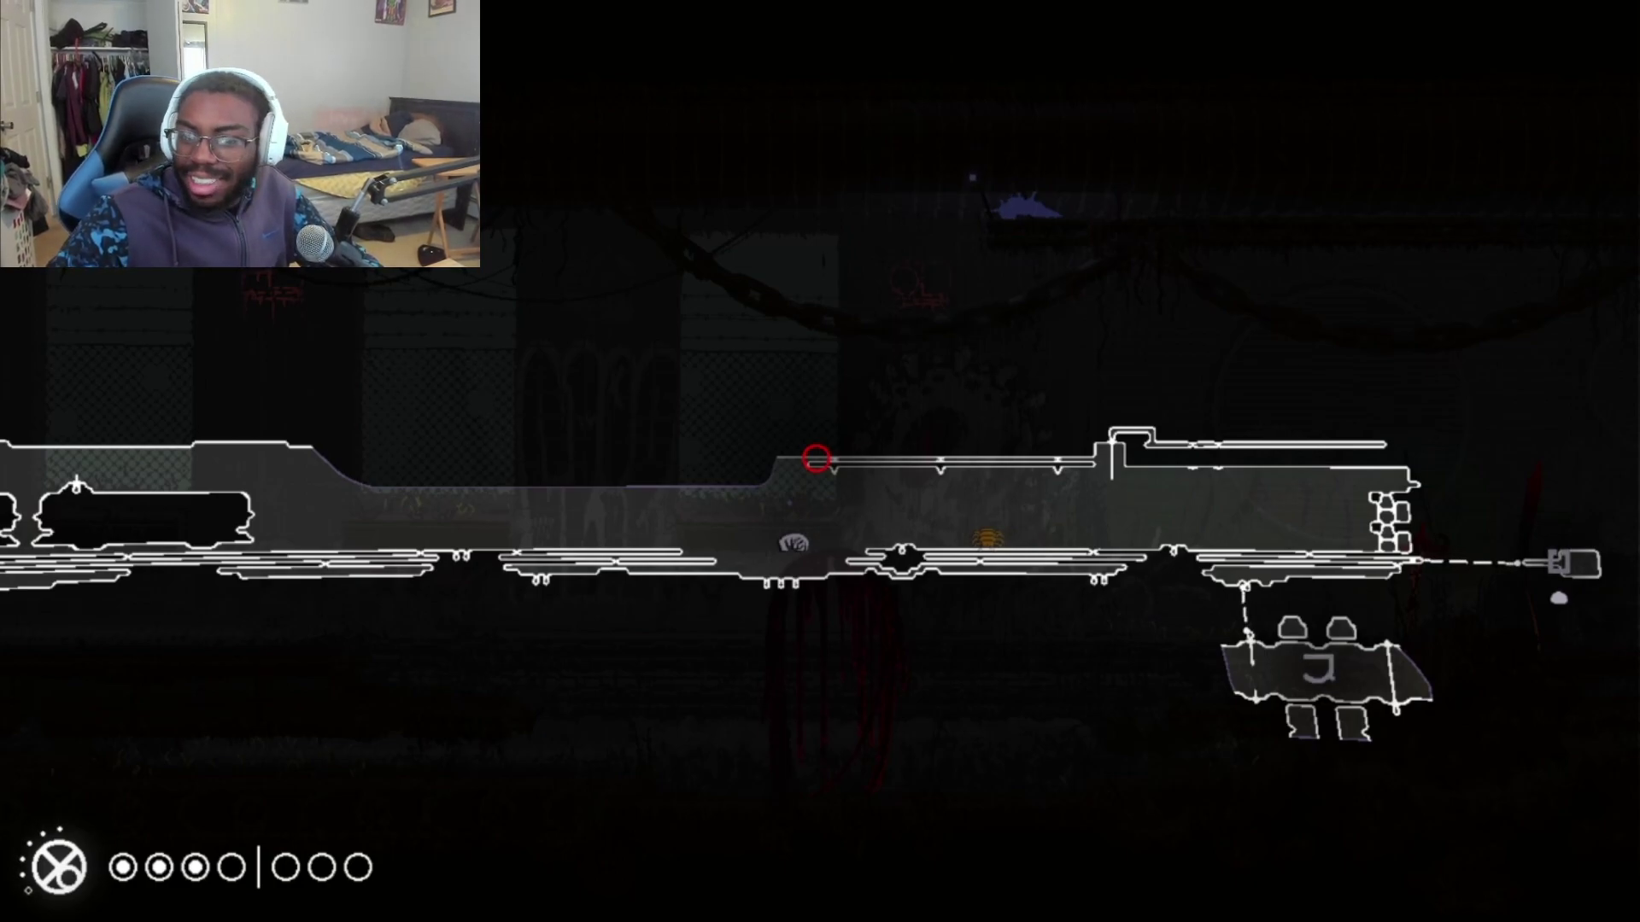
key(space)
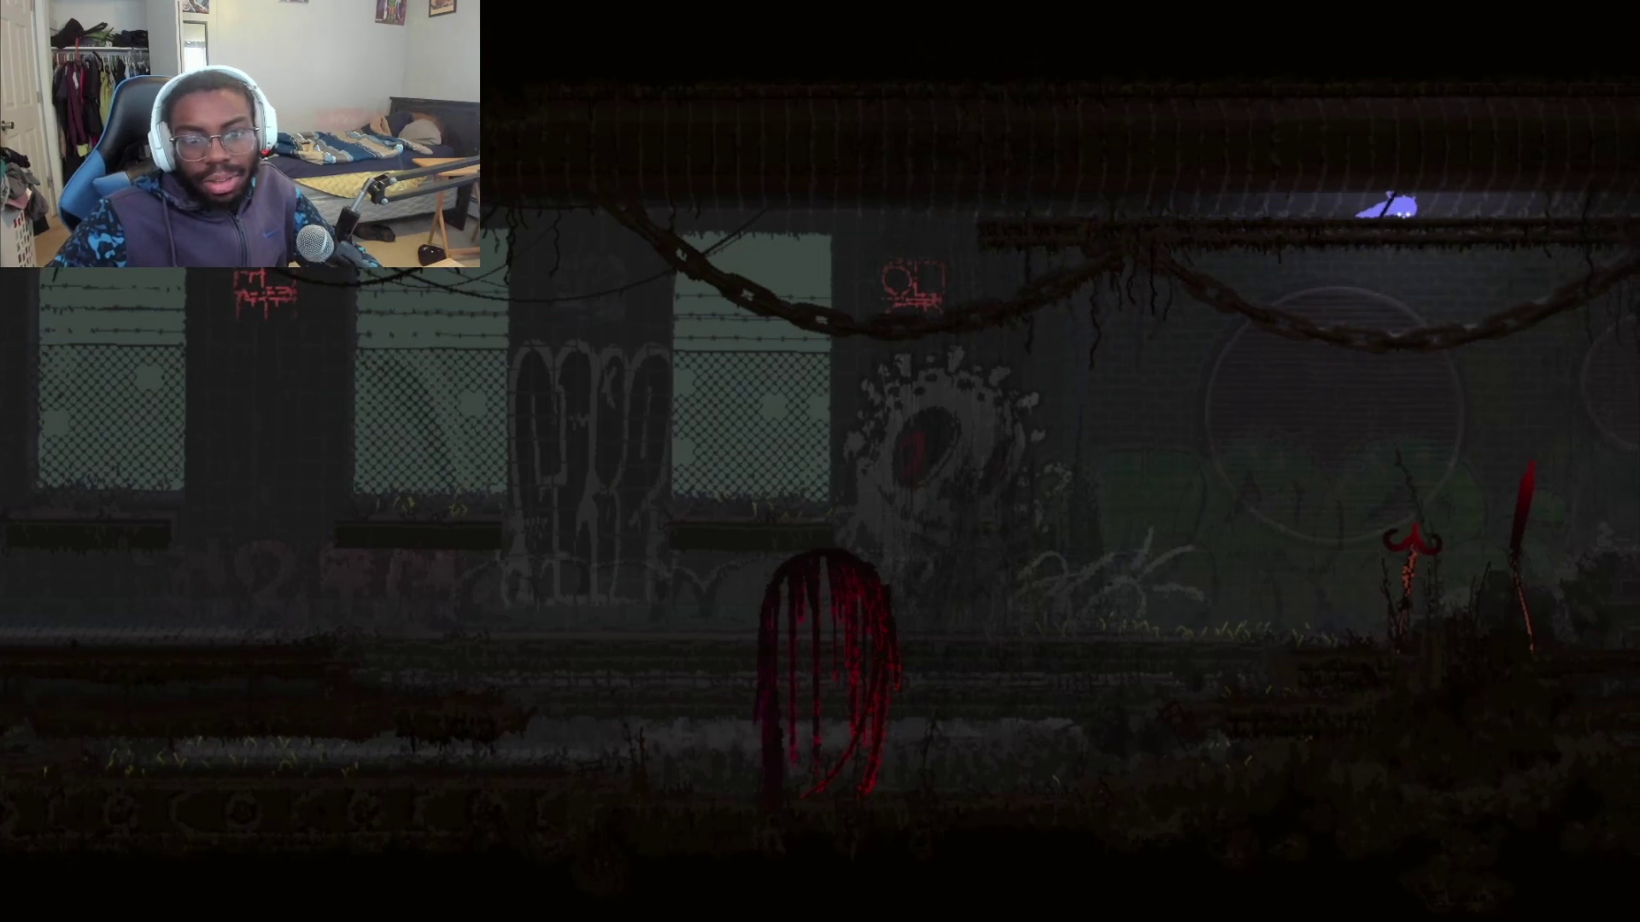
key(Right)
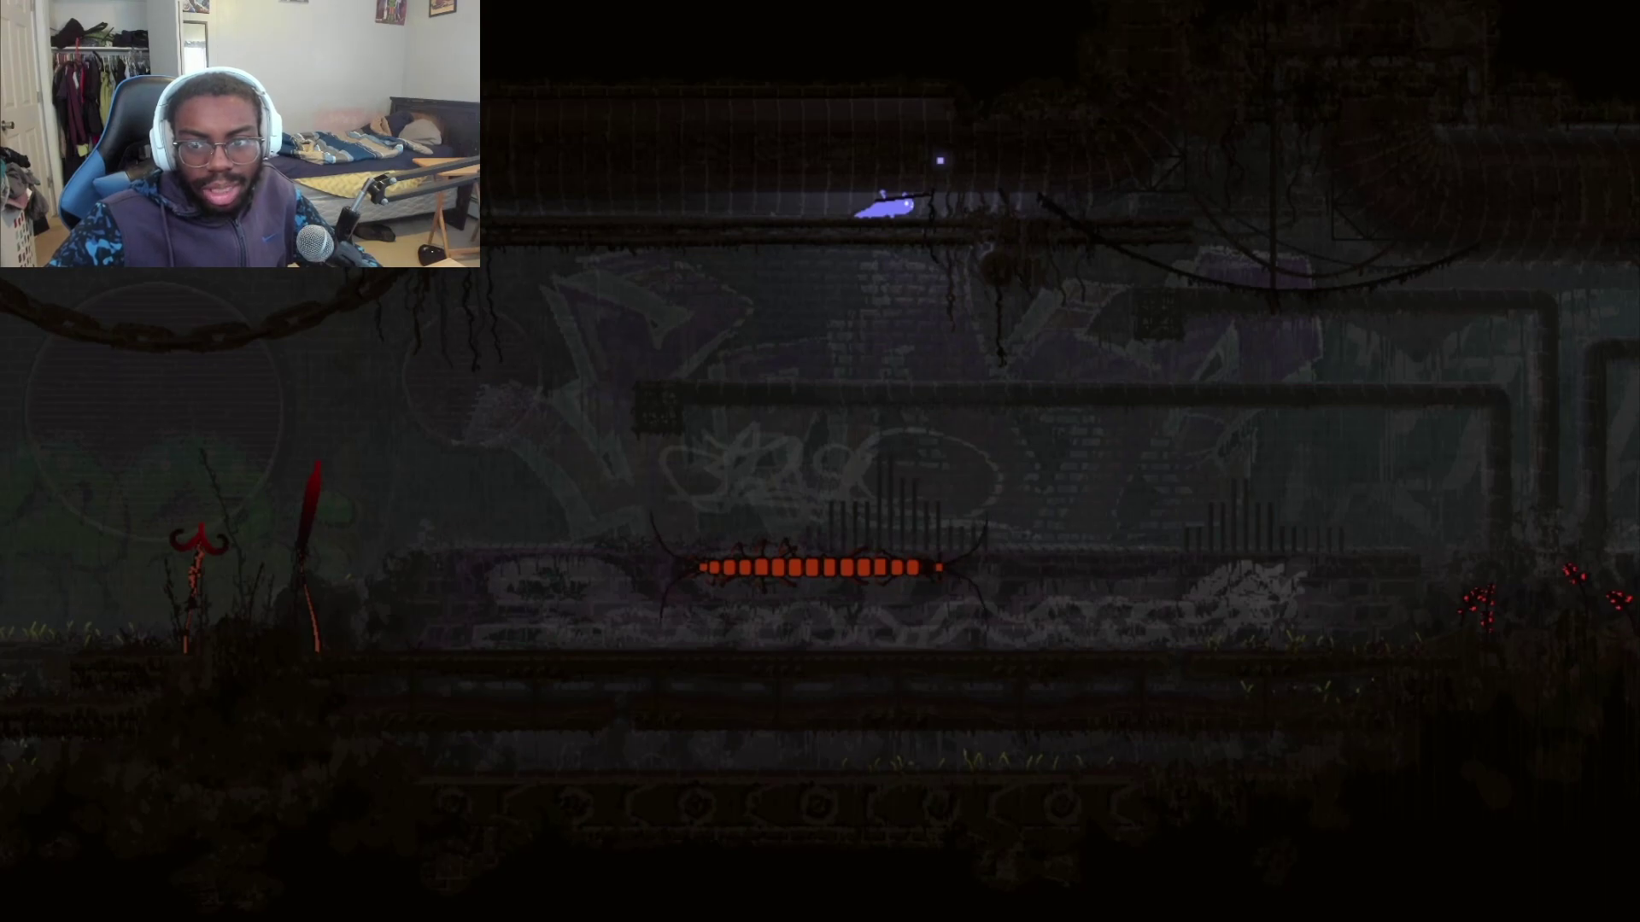
key(space)
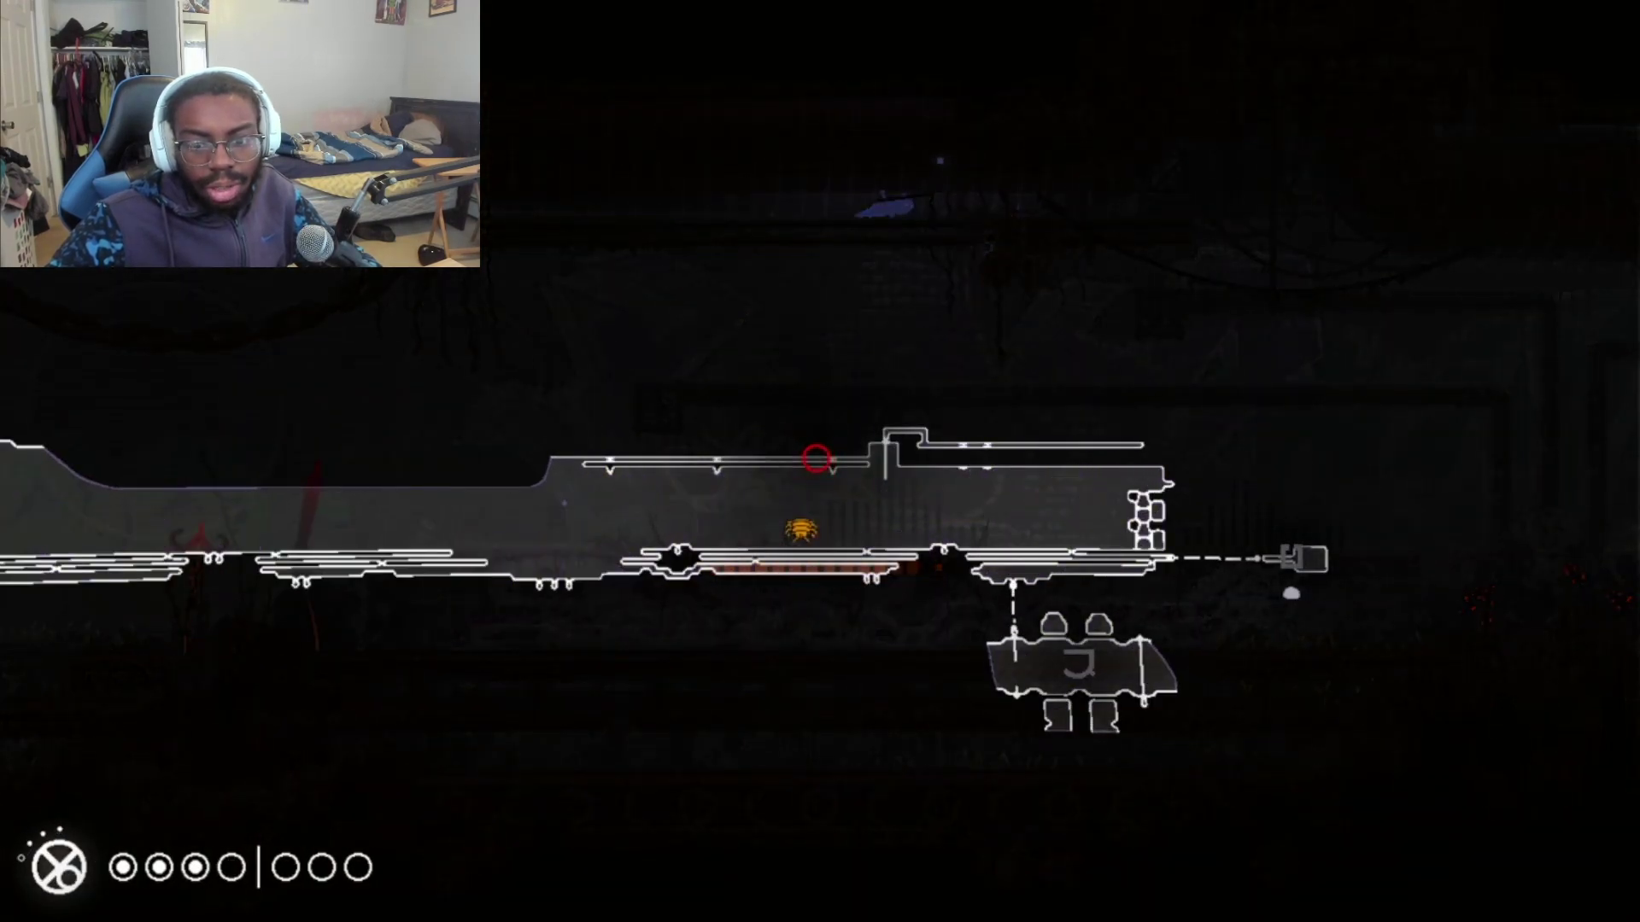
key(space)
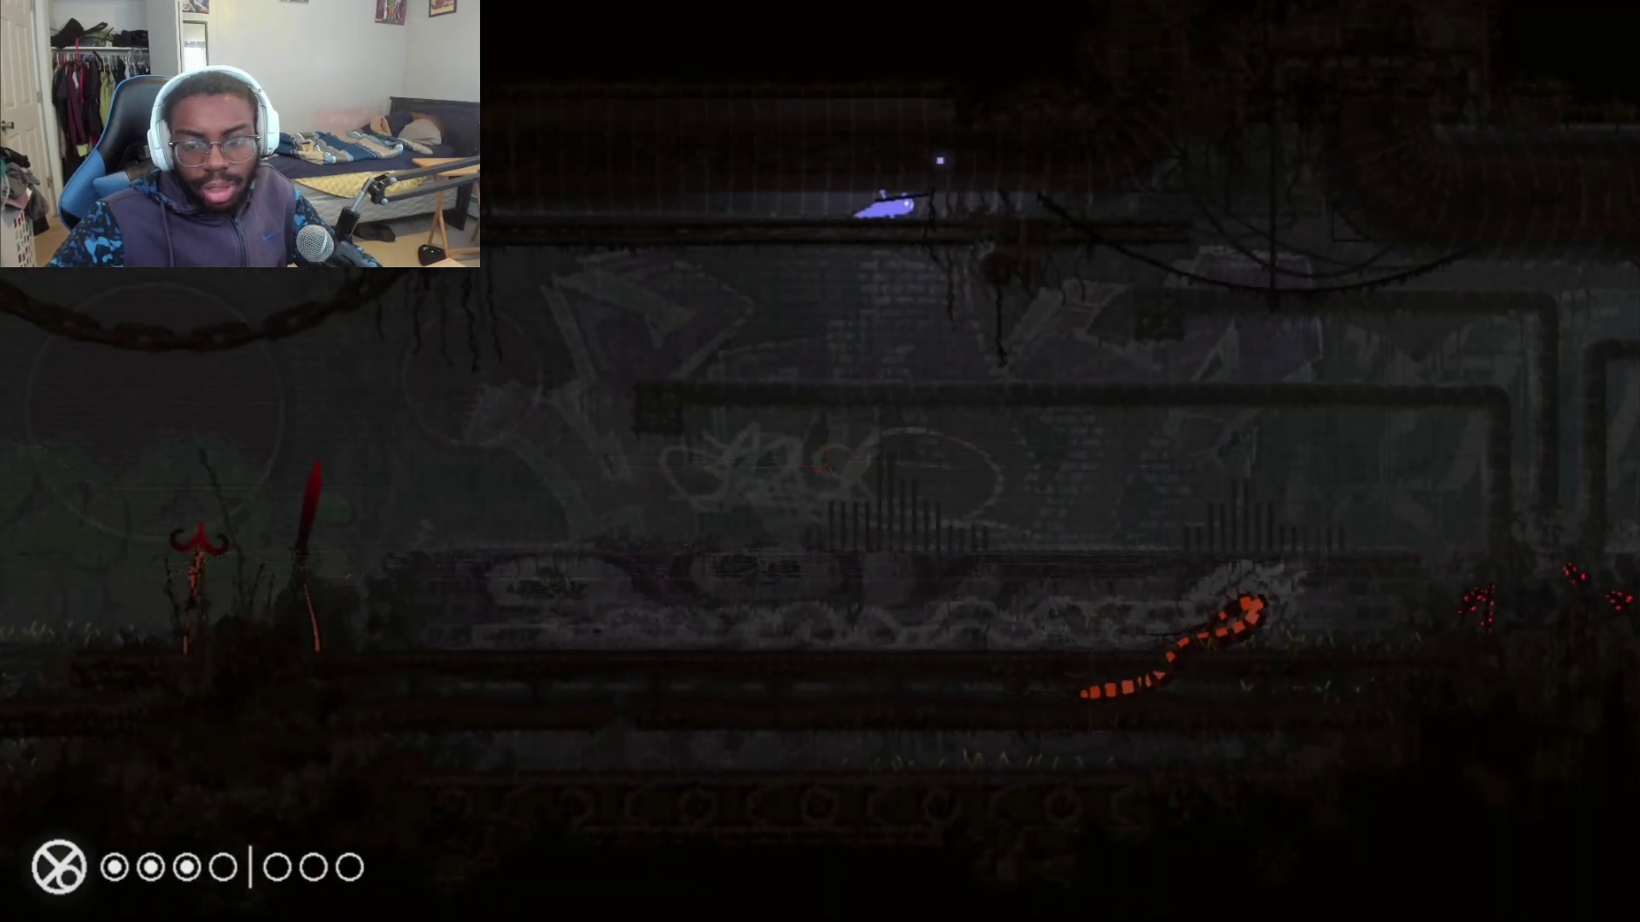
key(space)
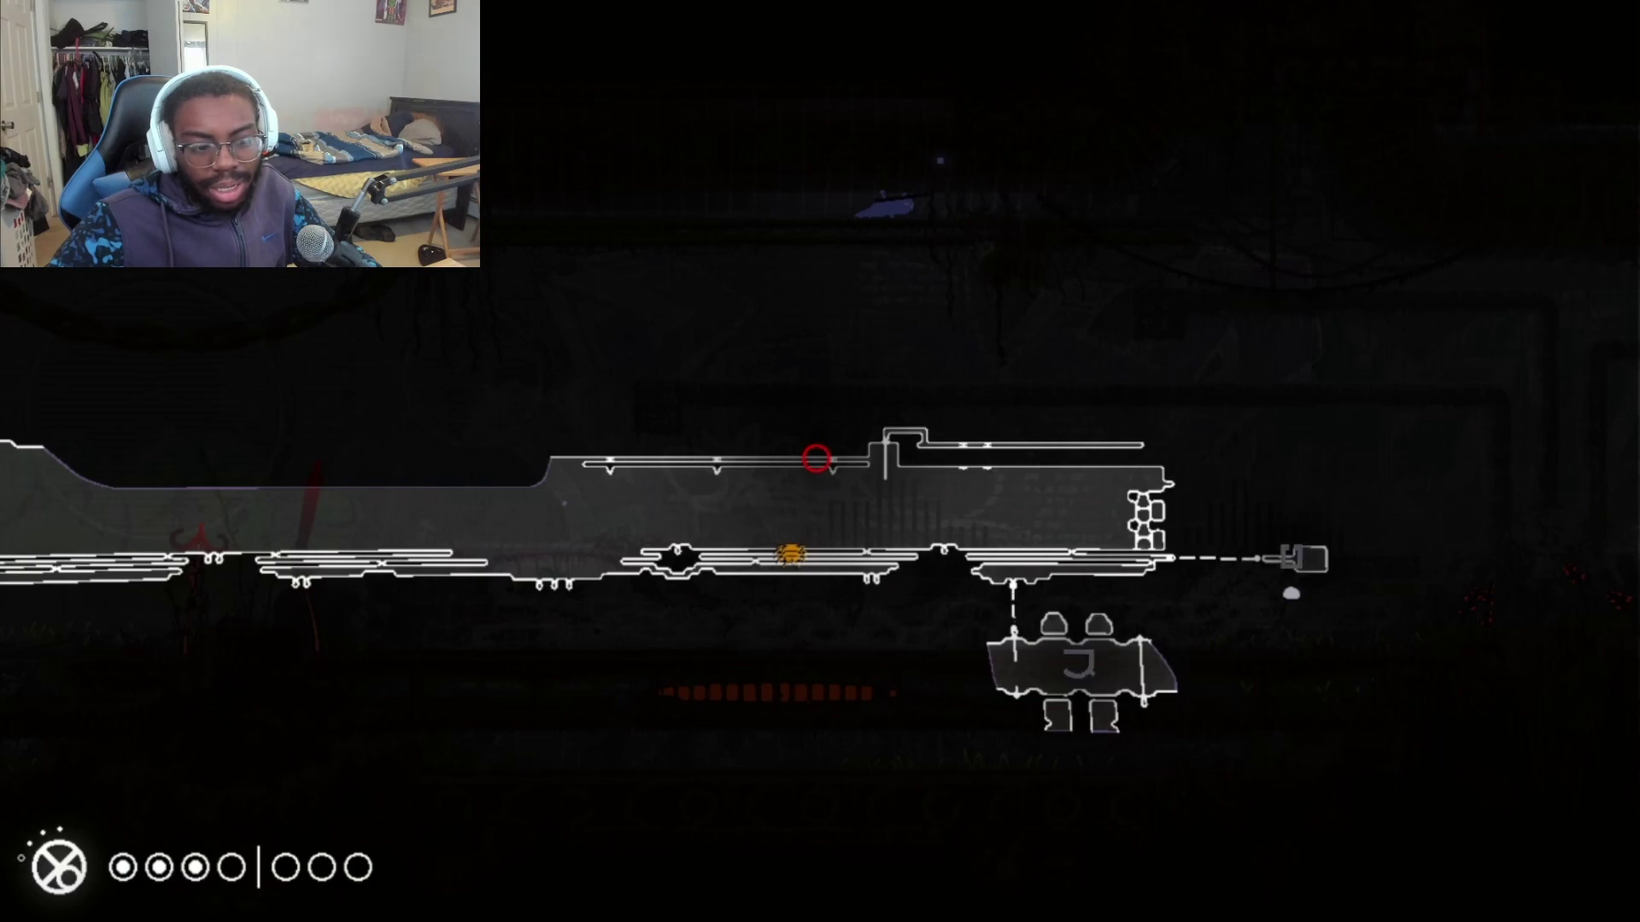
key(space)
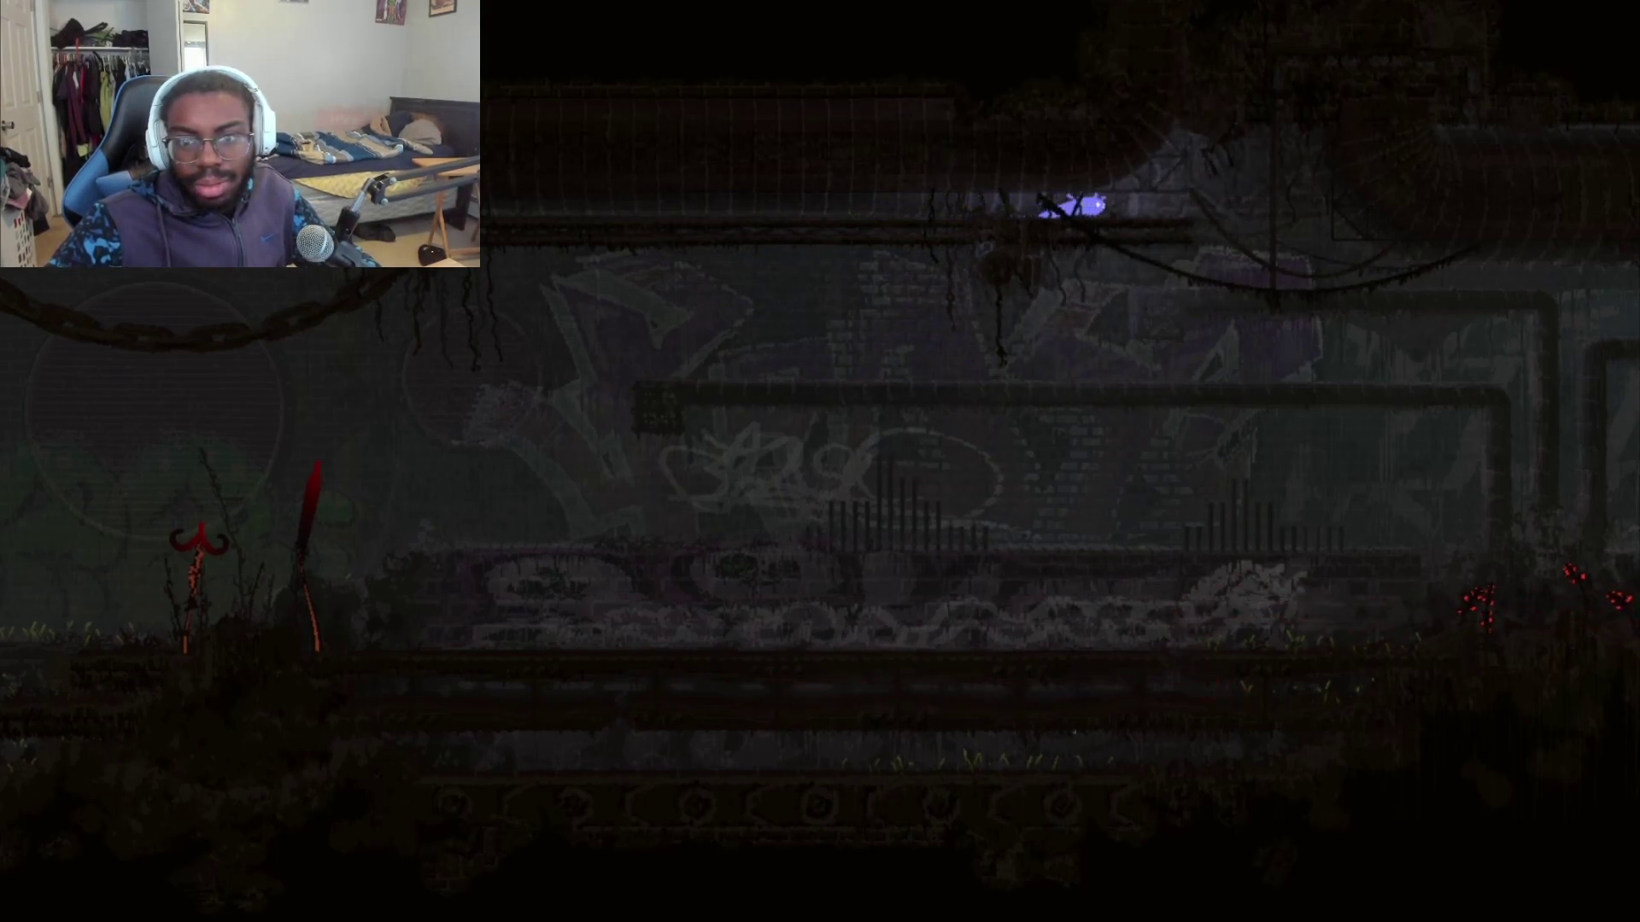
key(Left)
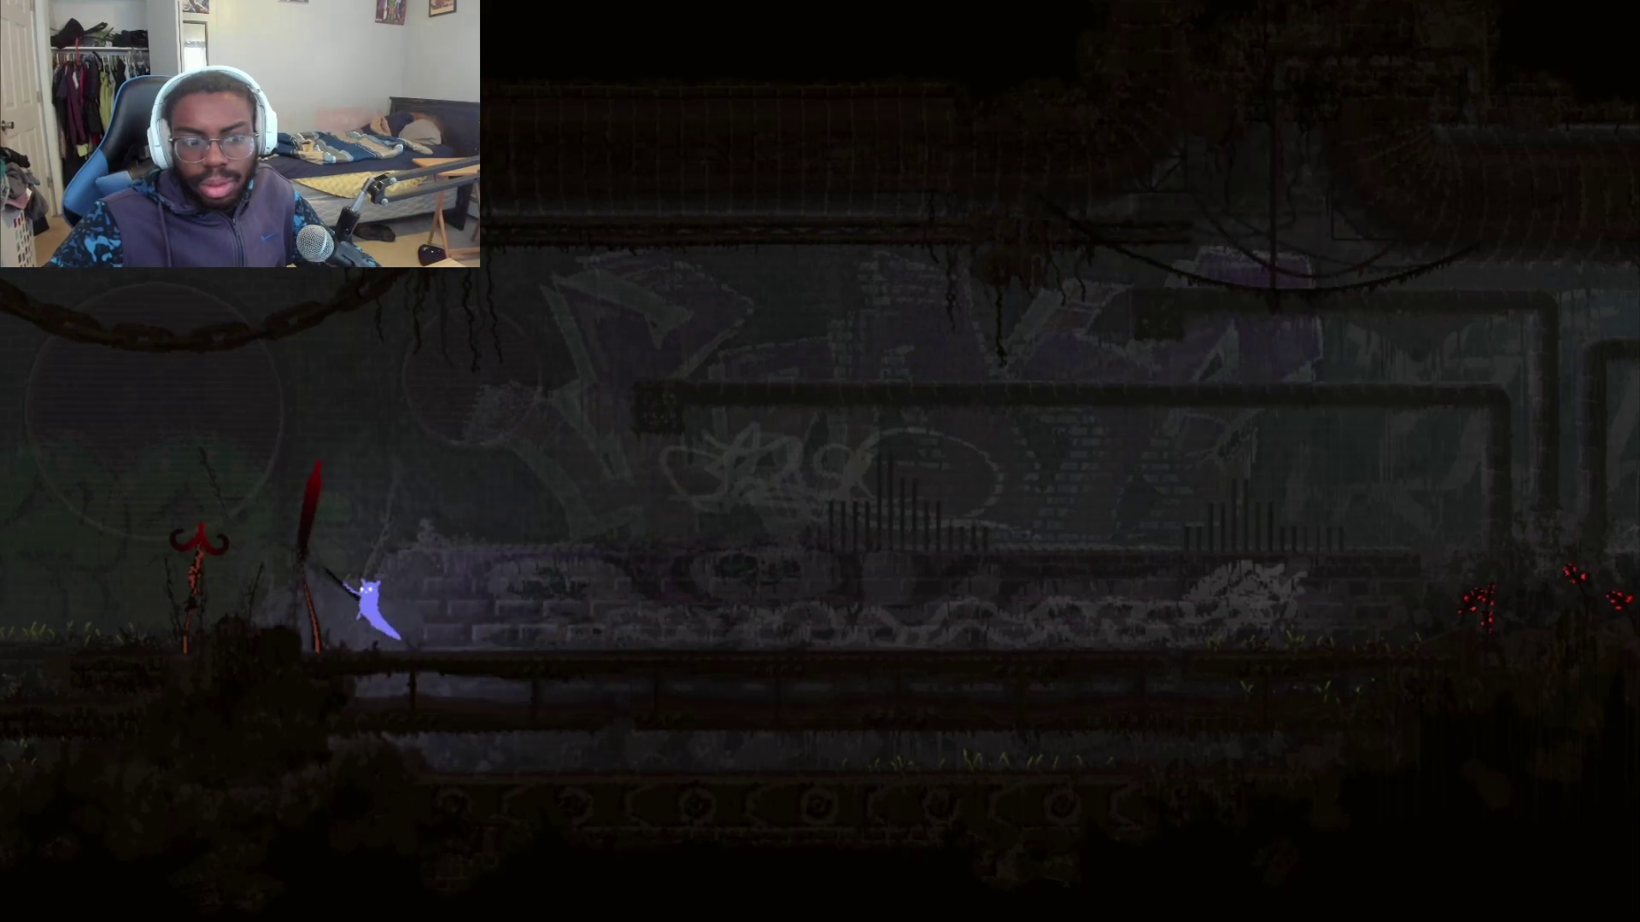
key(Right)
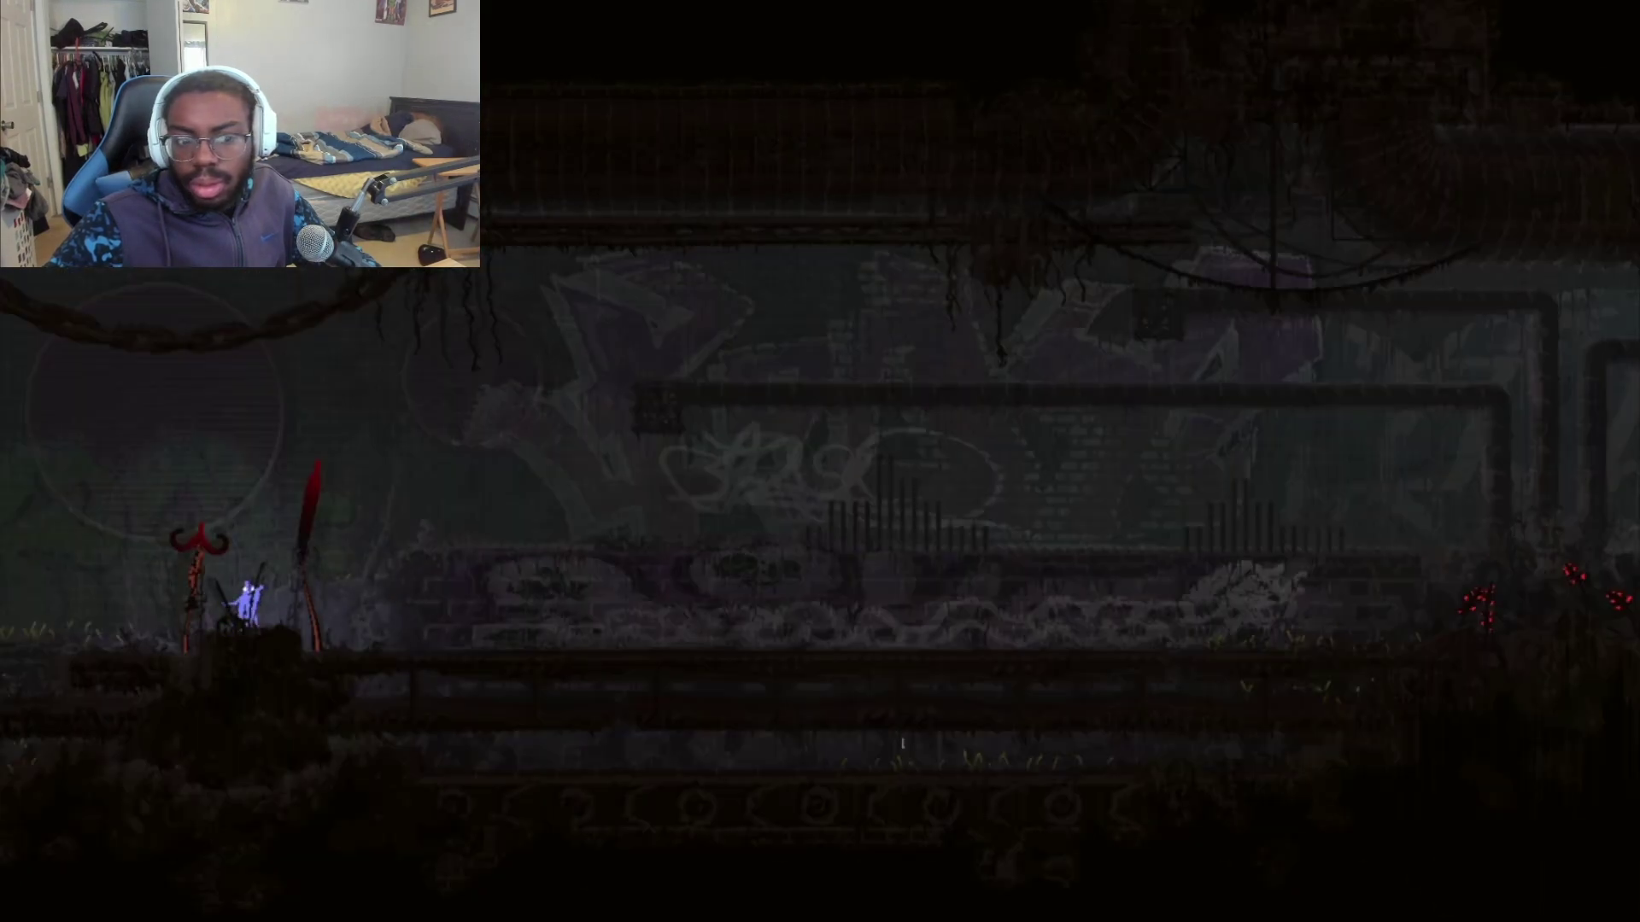
key(Right)
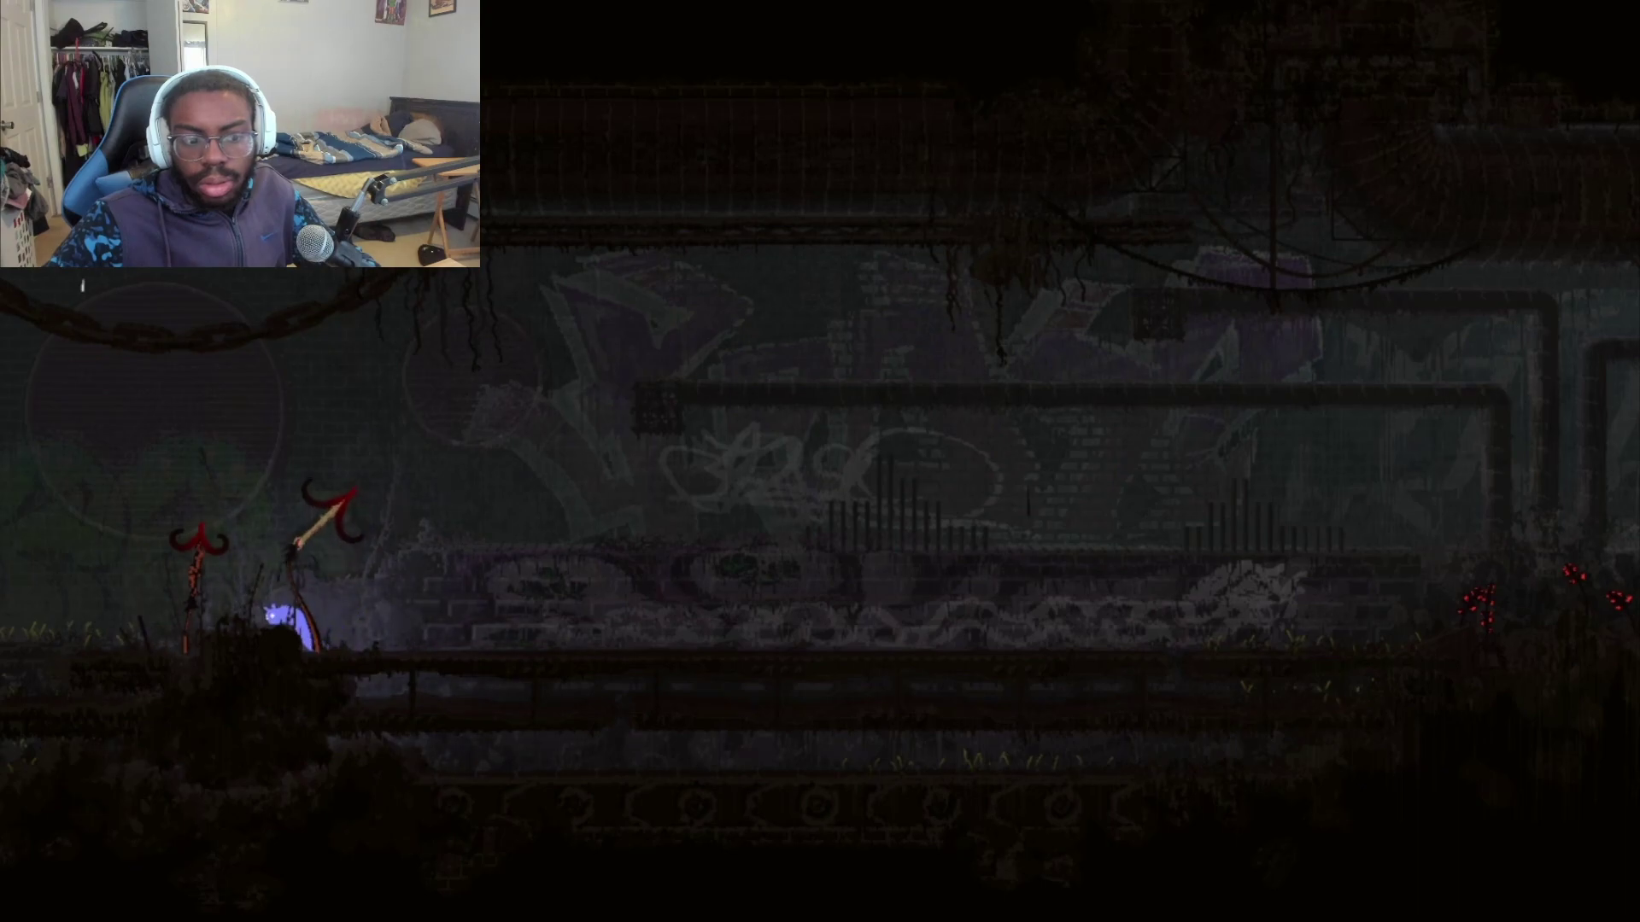
key(Left)
key(Right)
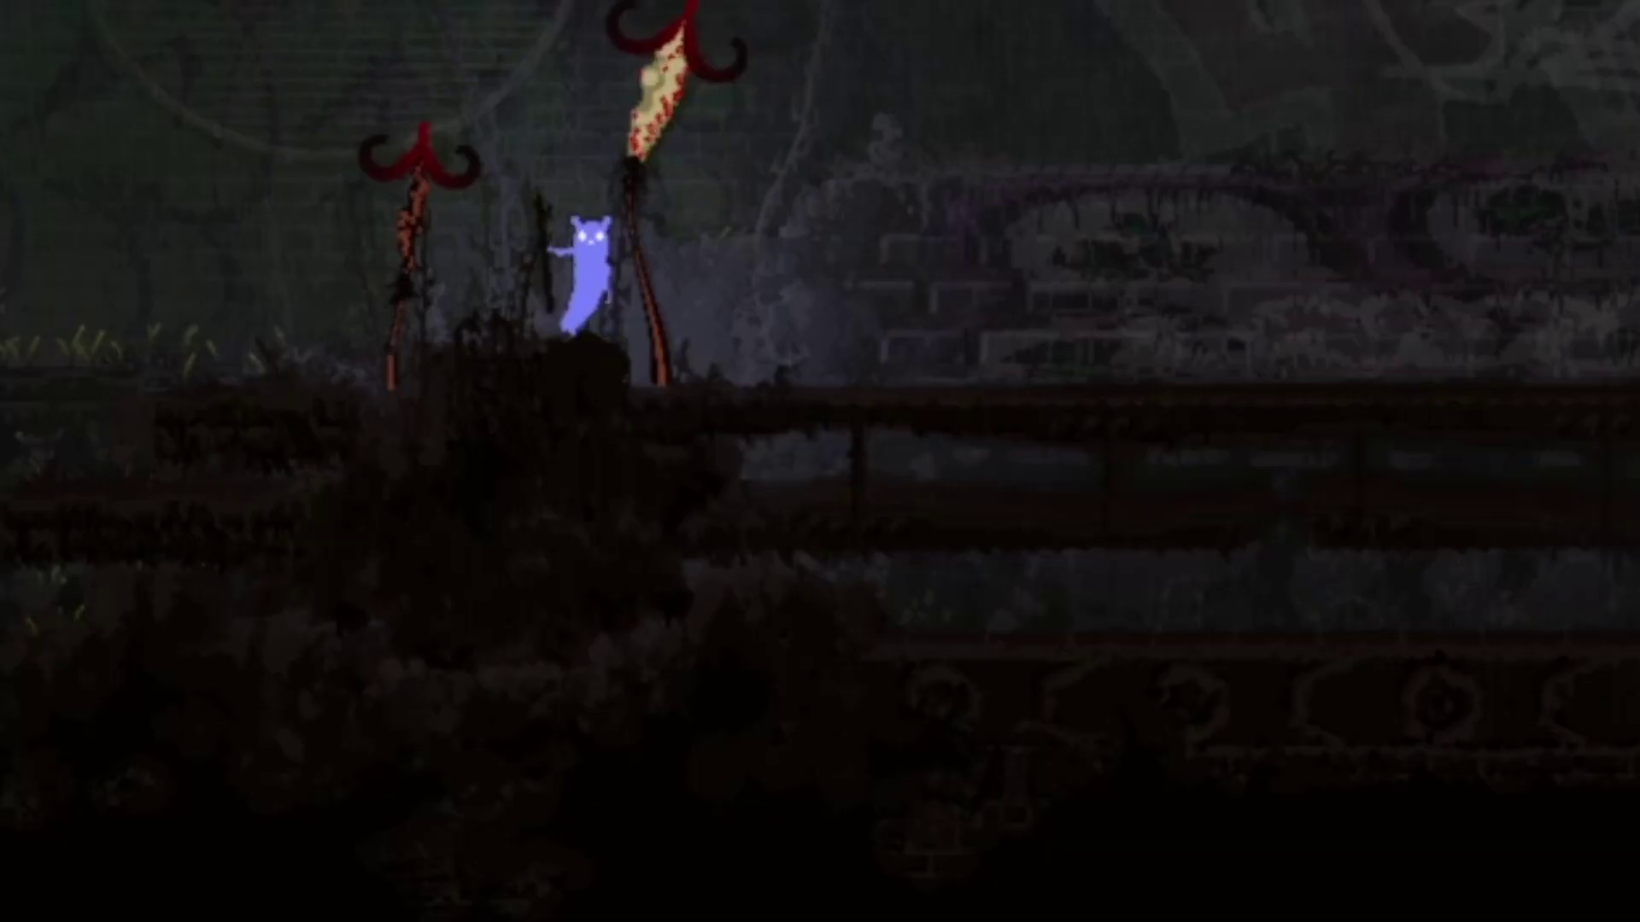
key(Right)
key(Left)
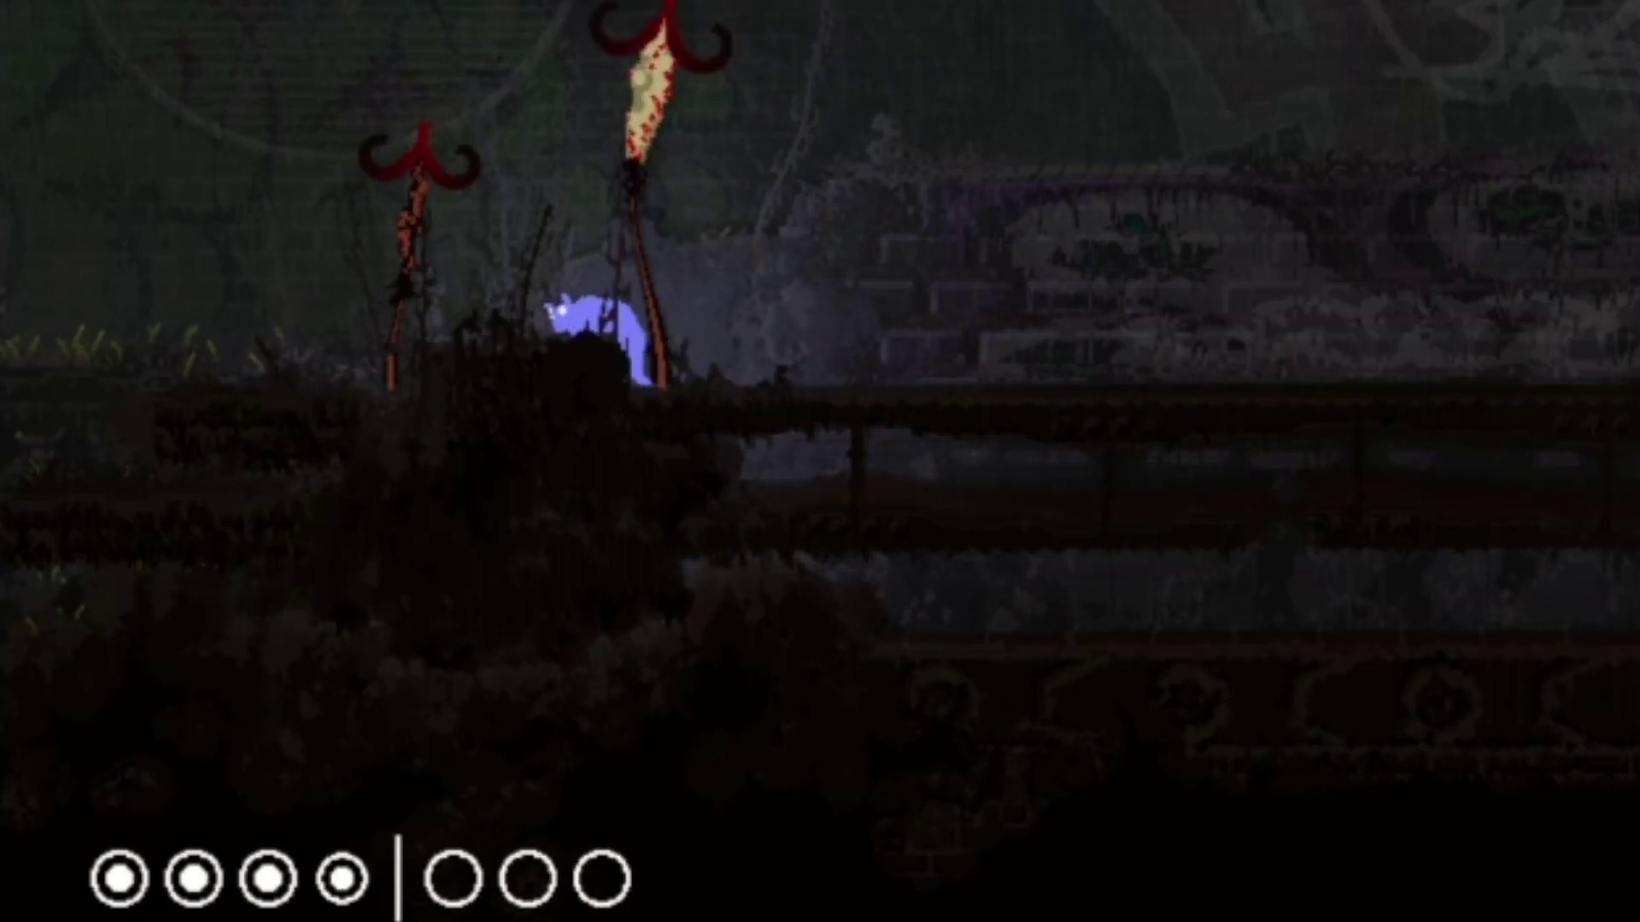
key(Left)
key(Right)
key(Left)
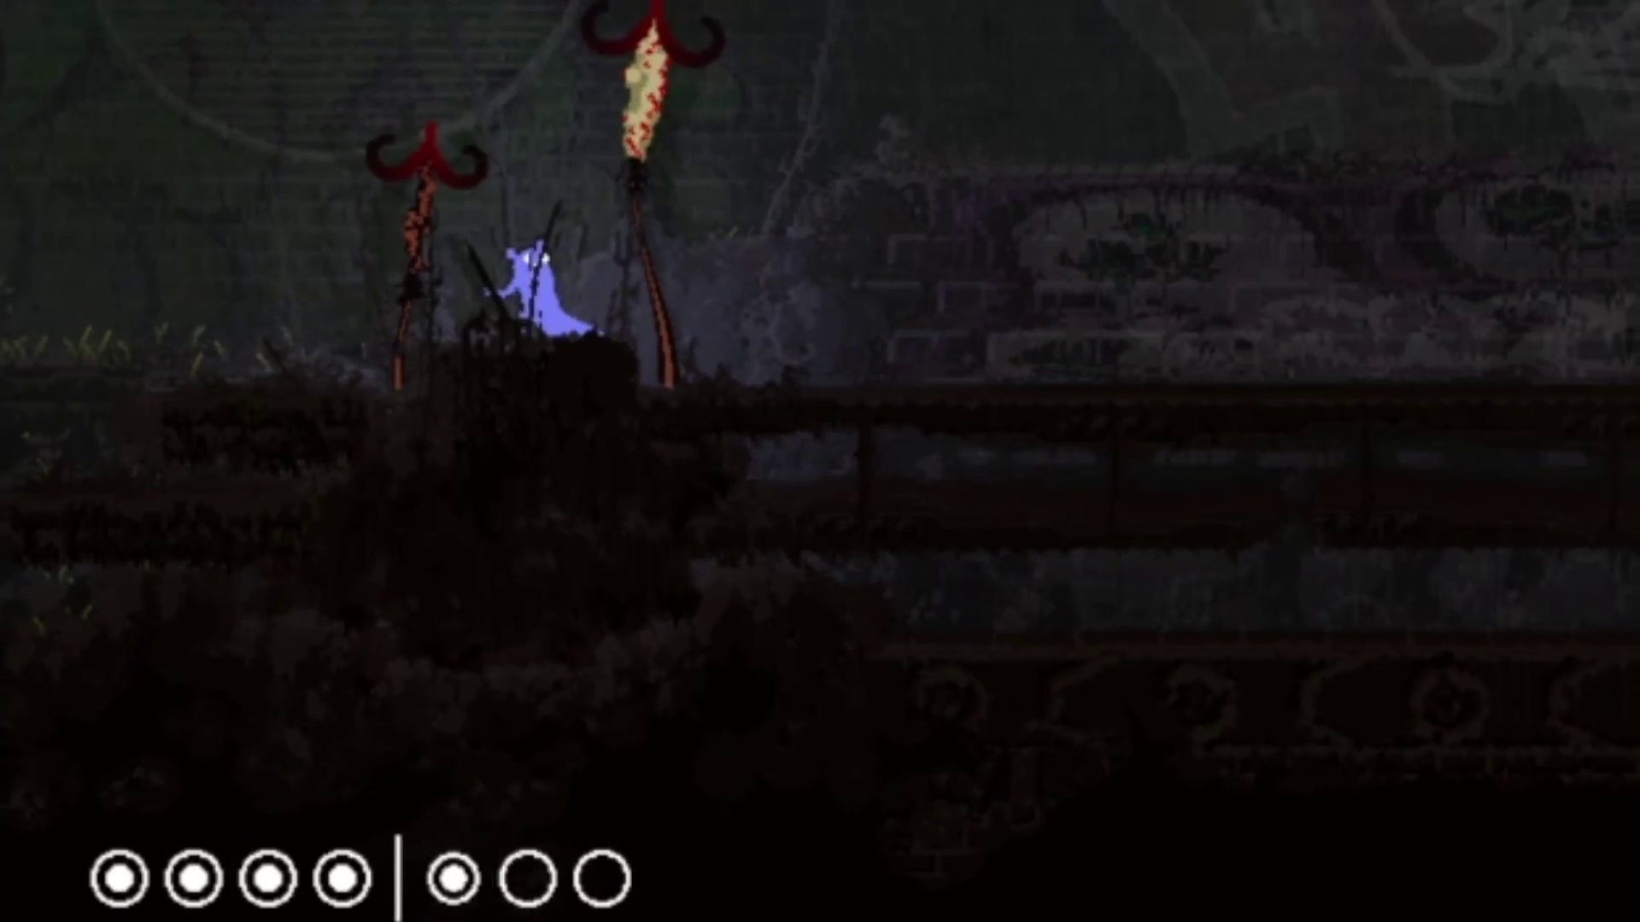
key(Up)
key(Down)
key(Up)
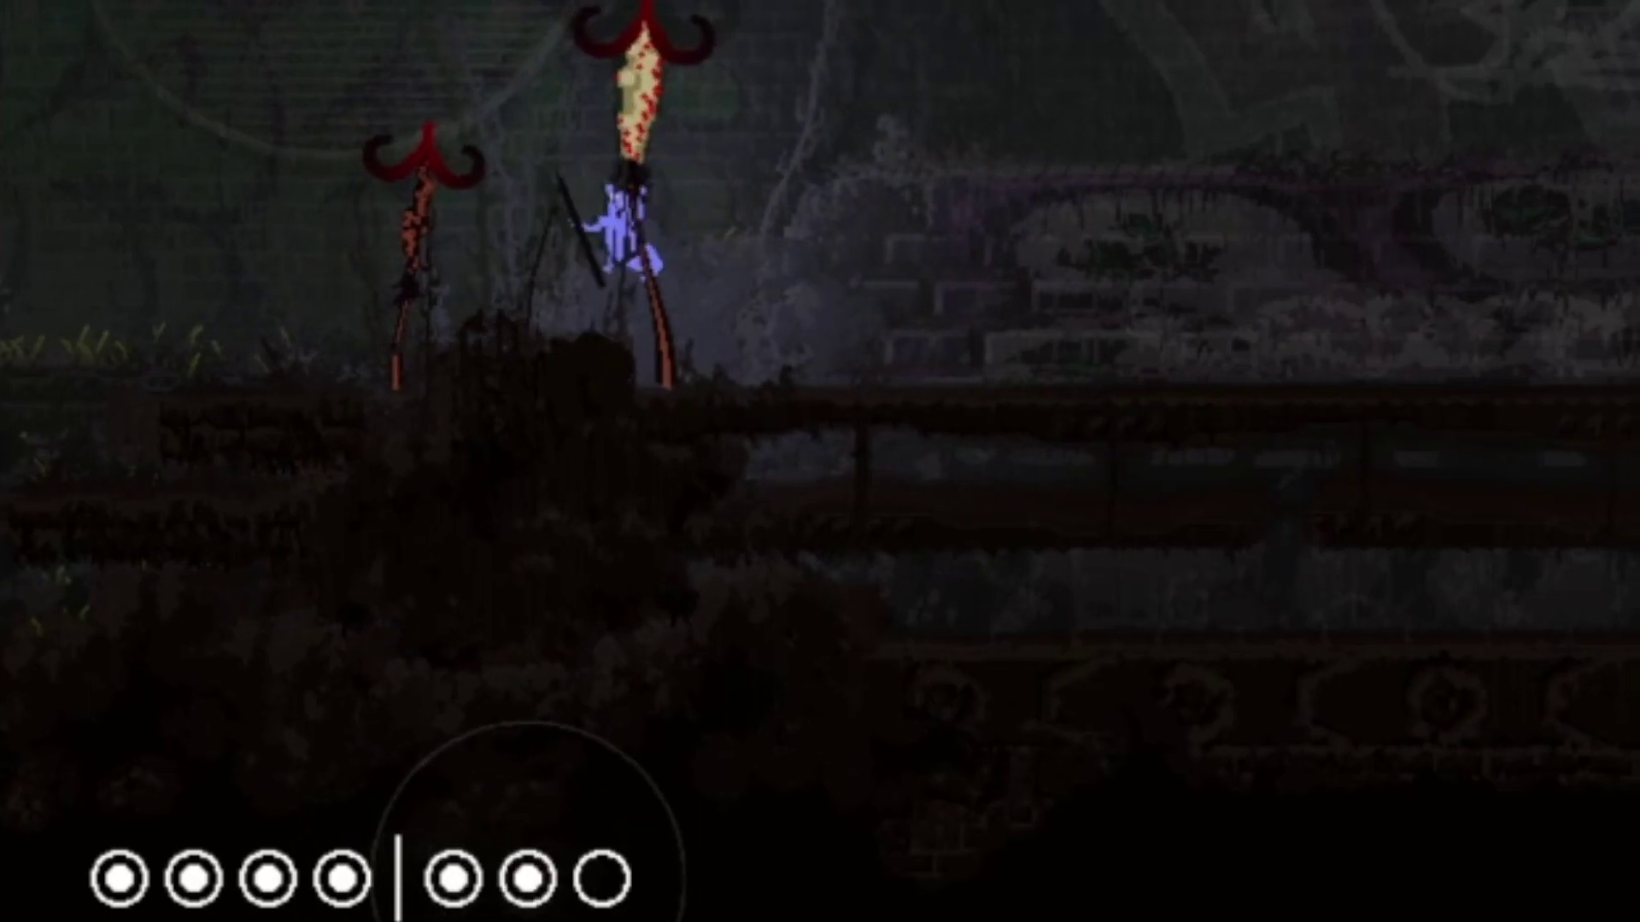
key(Down)
key(Right)
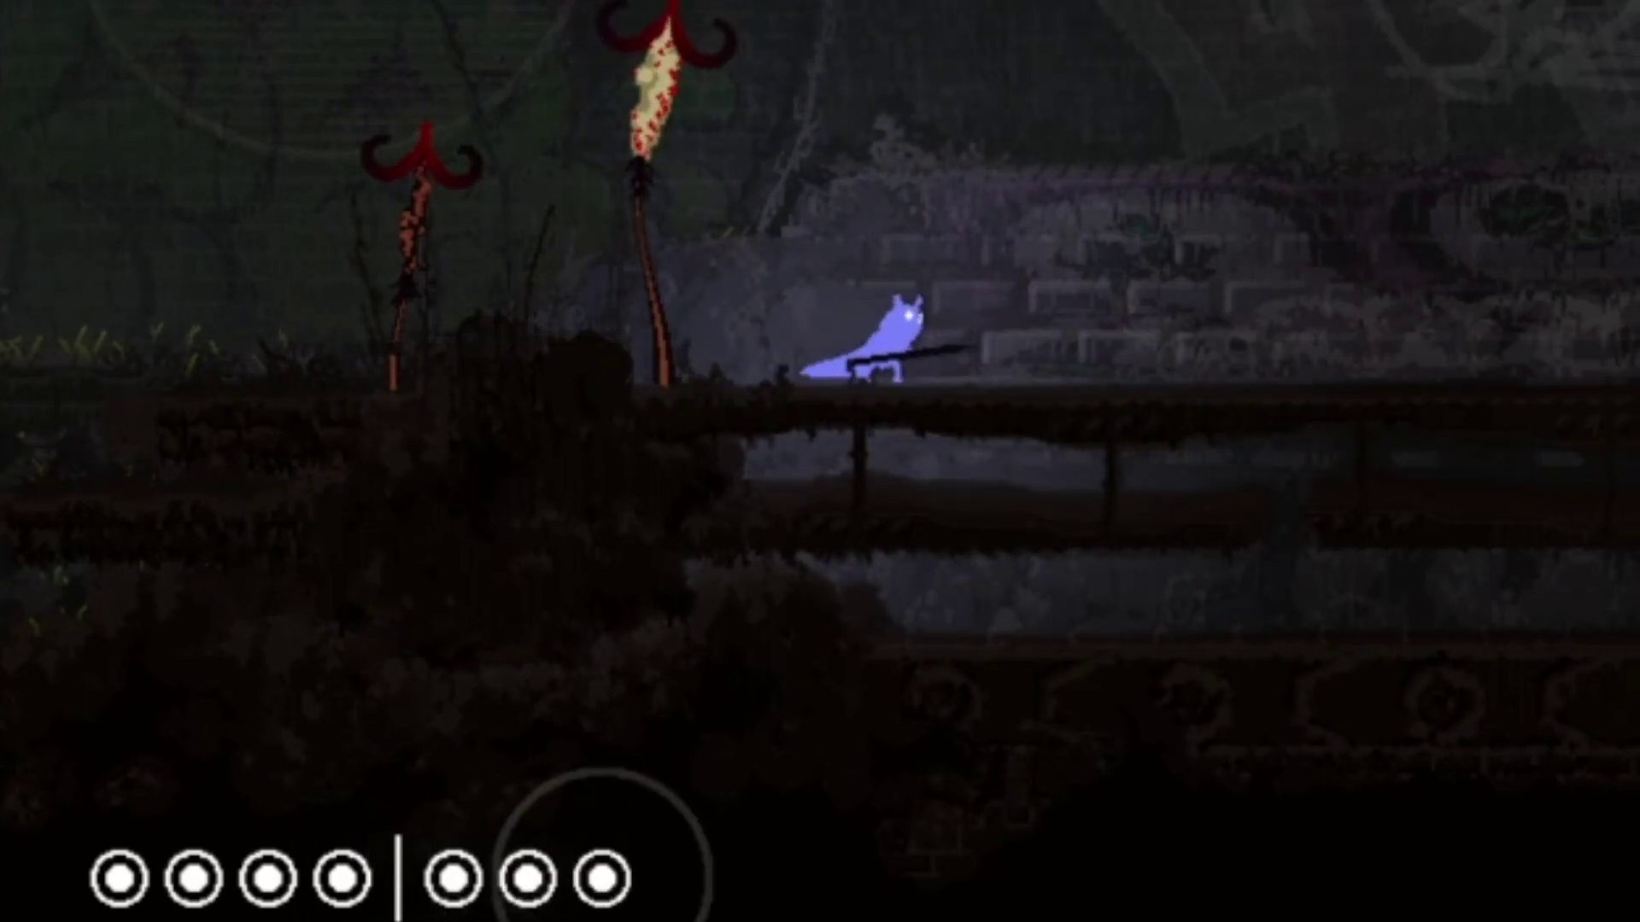
key(Right)
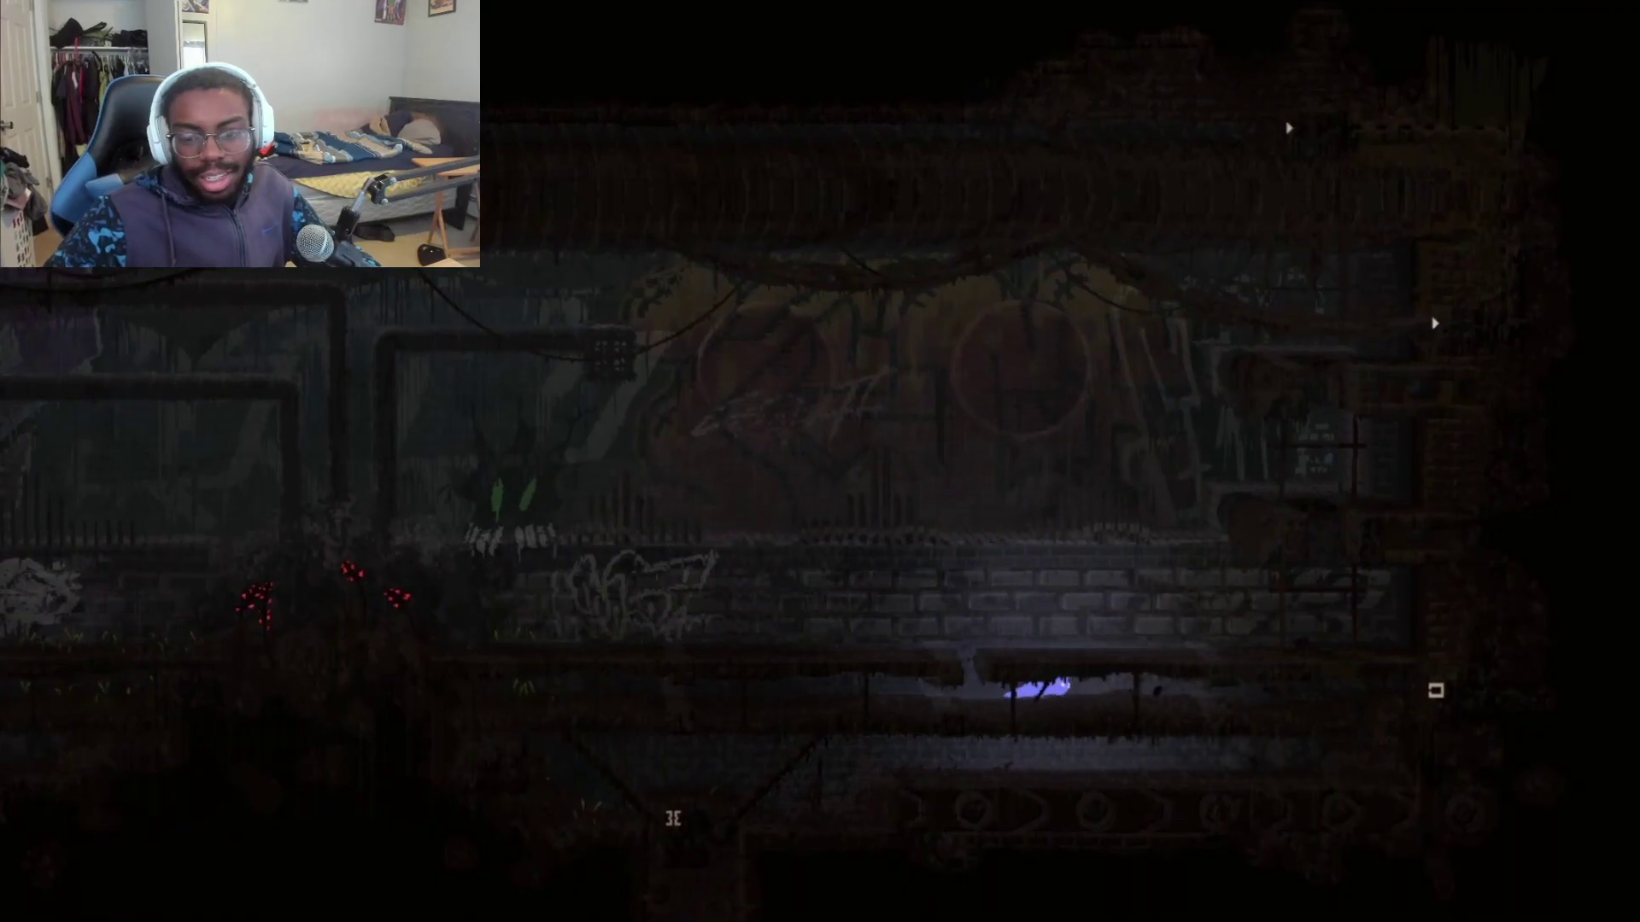
key(Right)
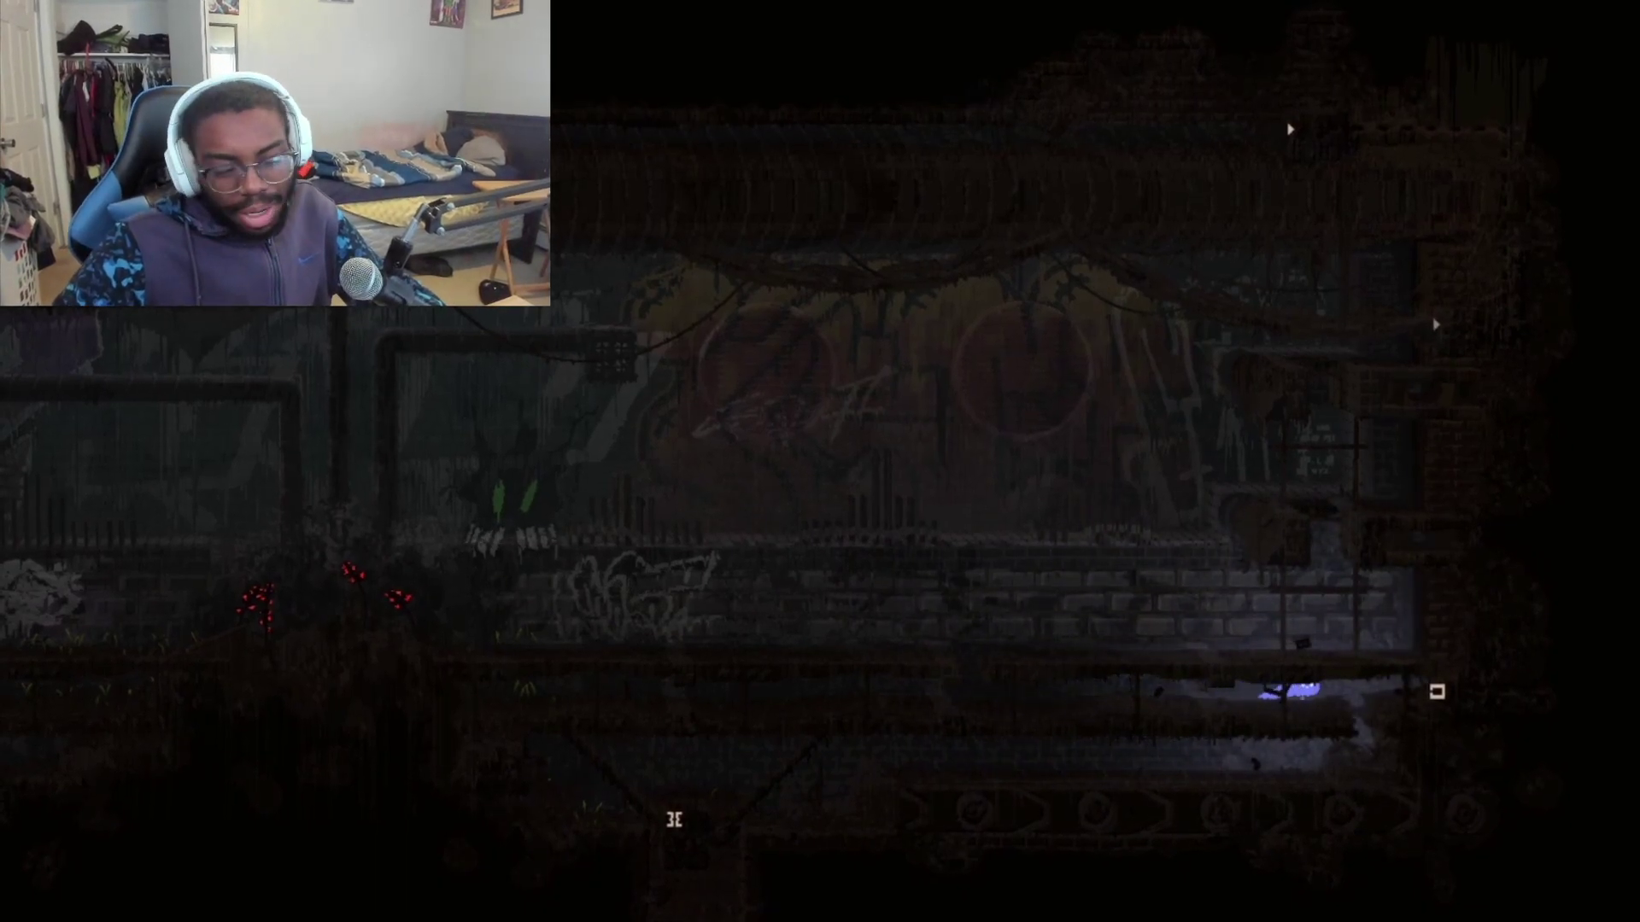
key(Right)
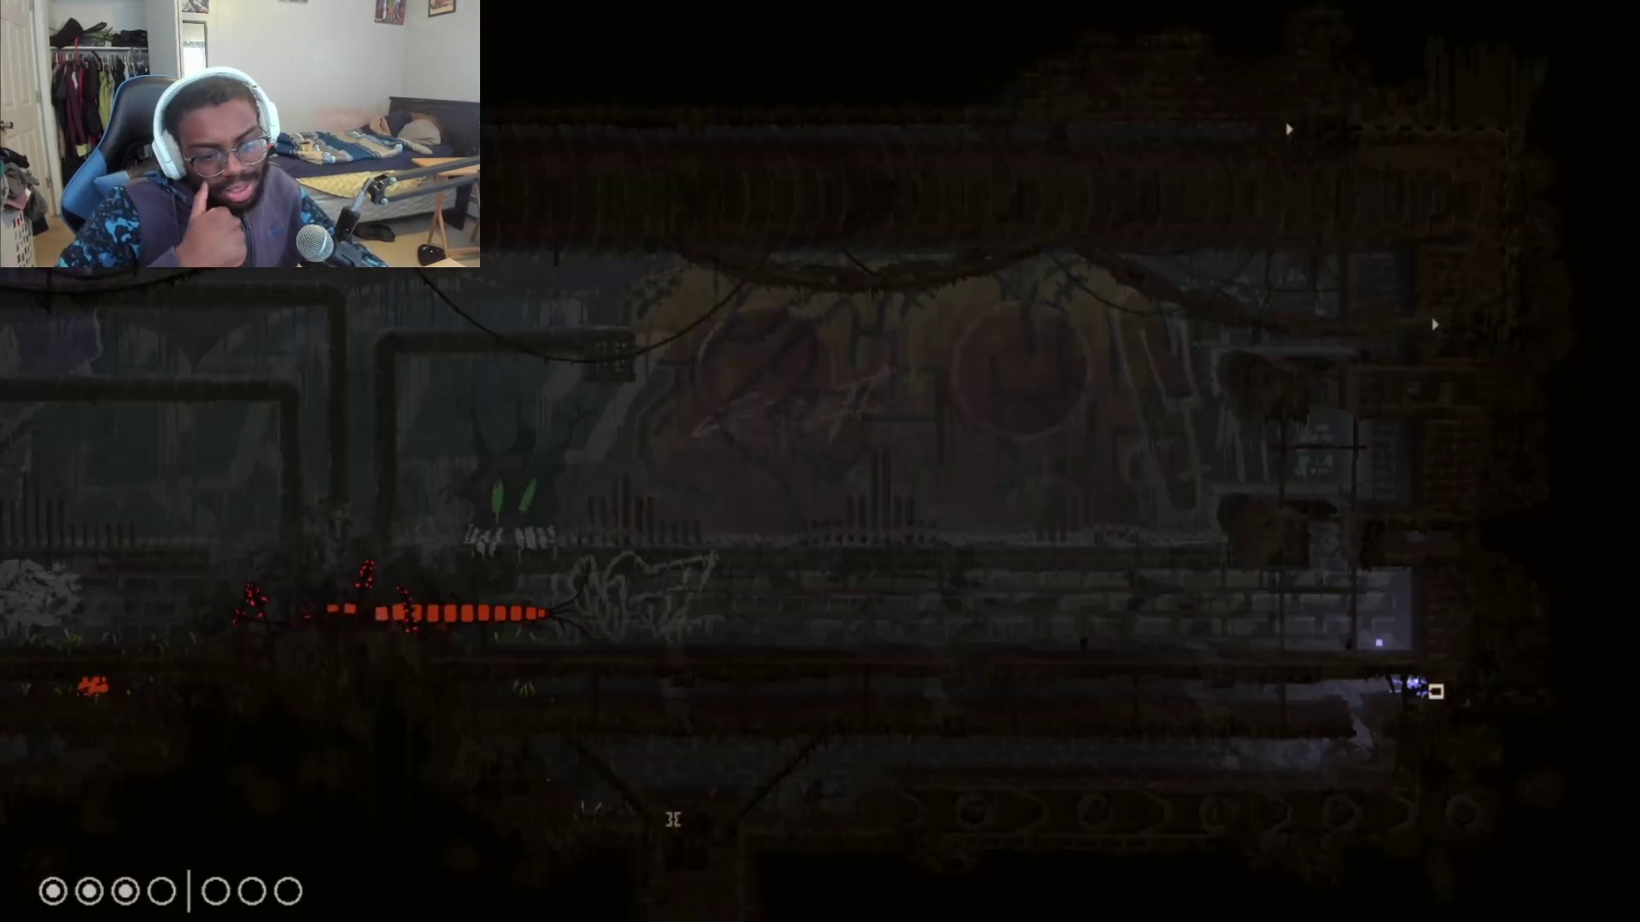
key(space)
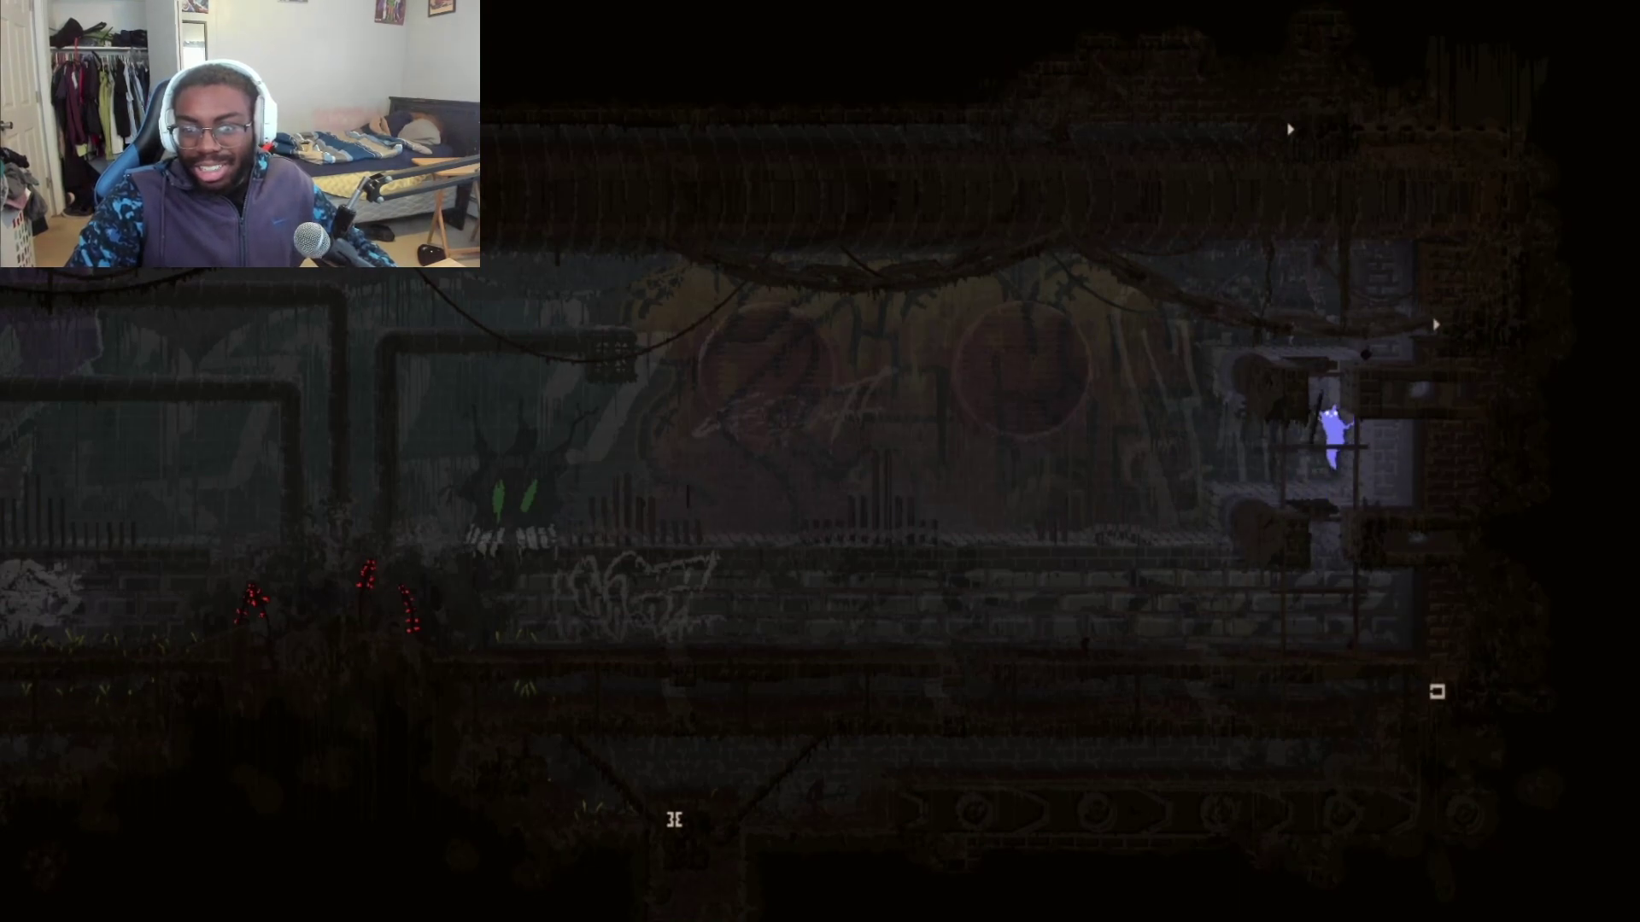
key(Left)
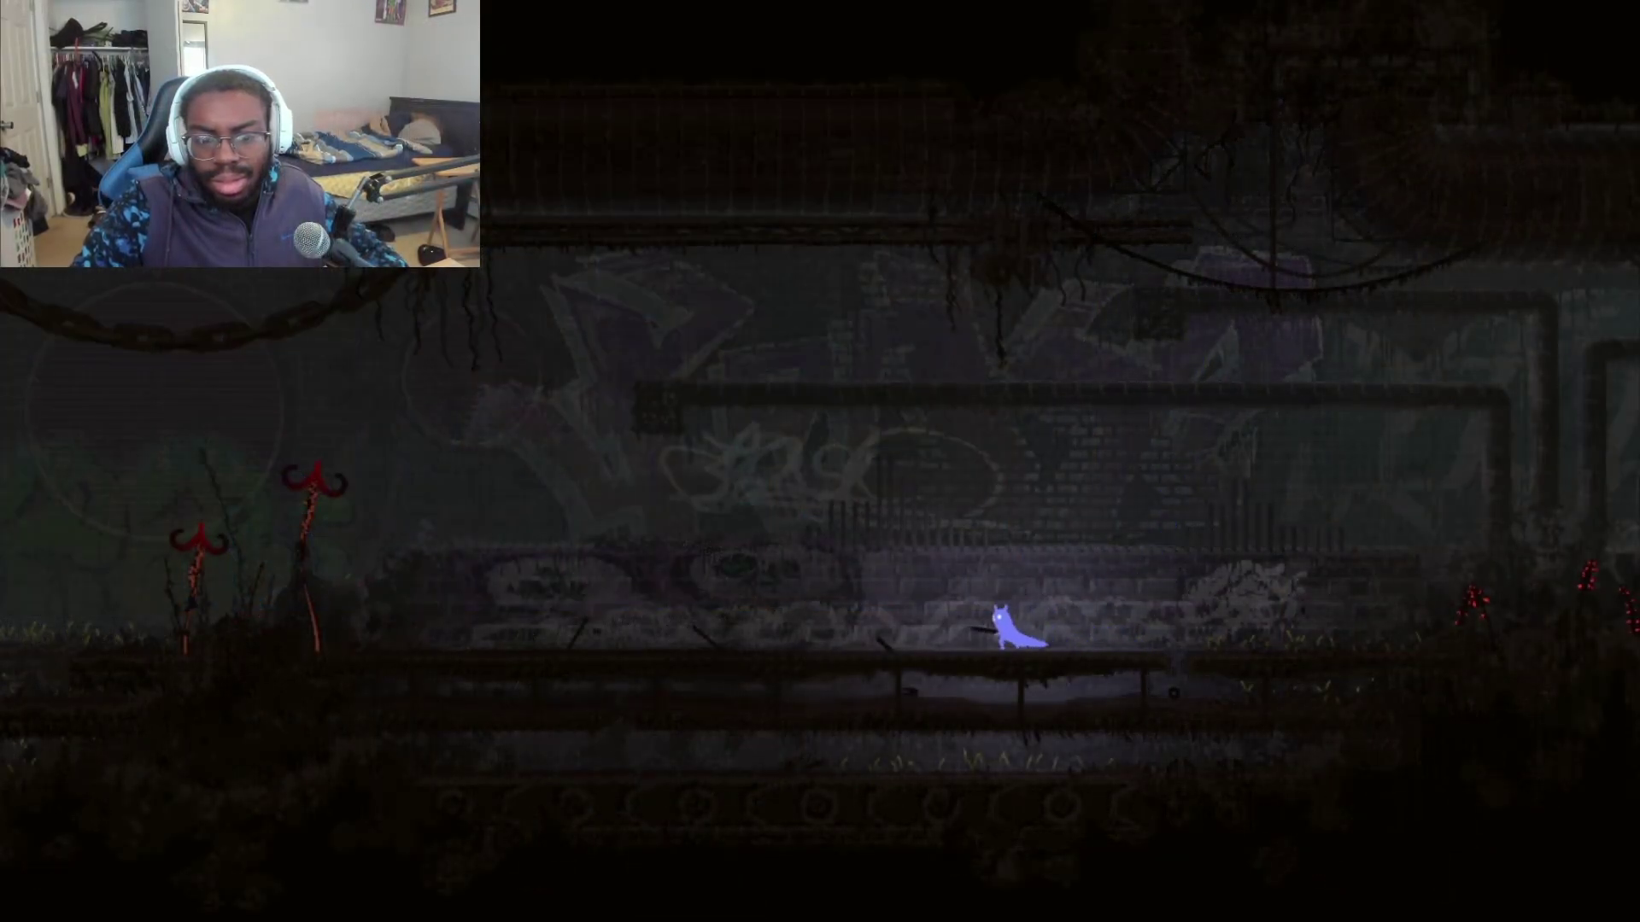
key(Left)
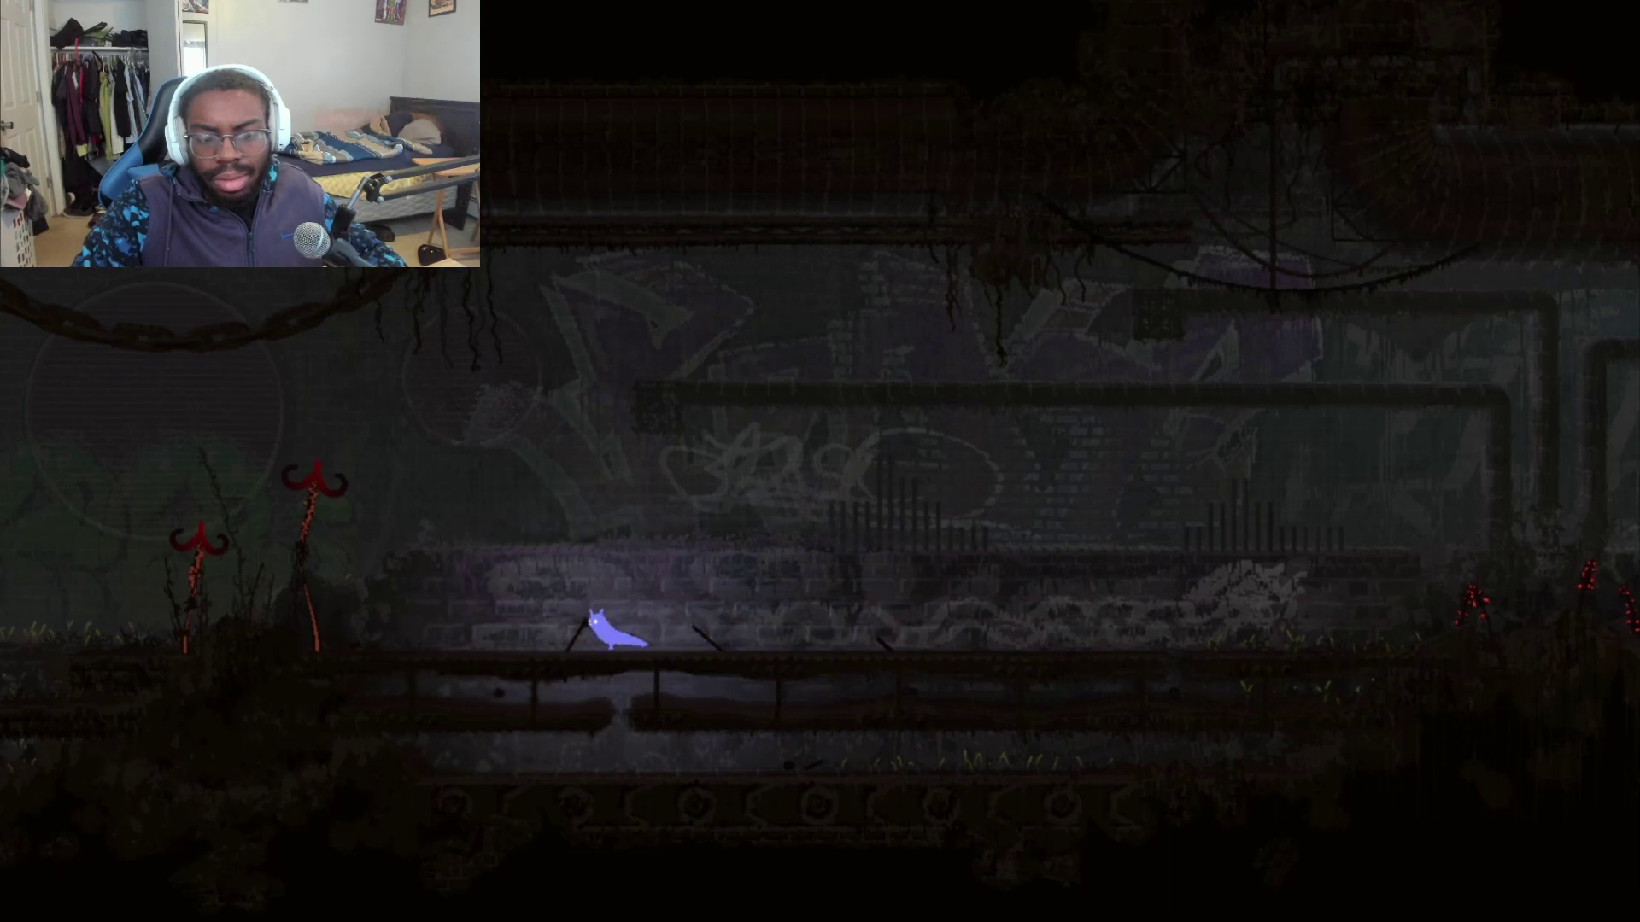
key(Left)
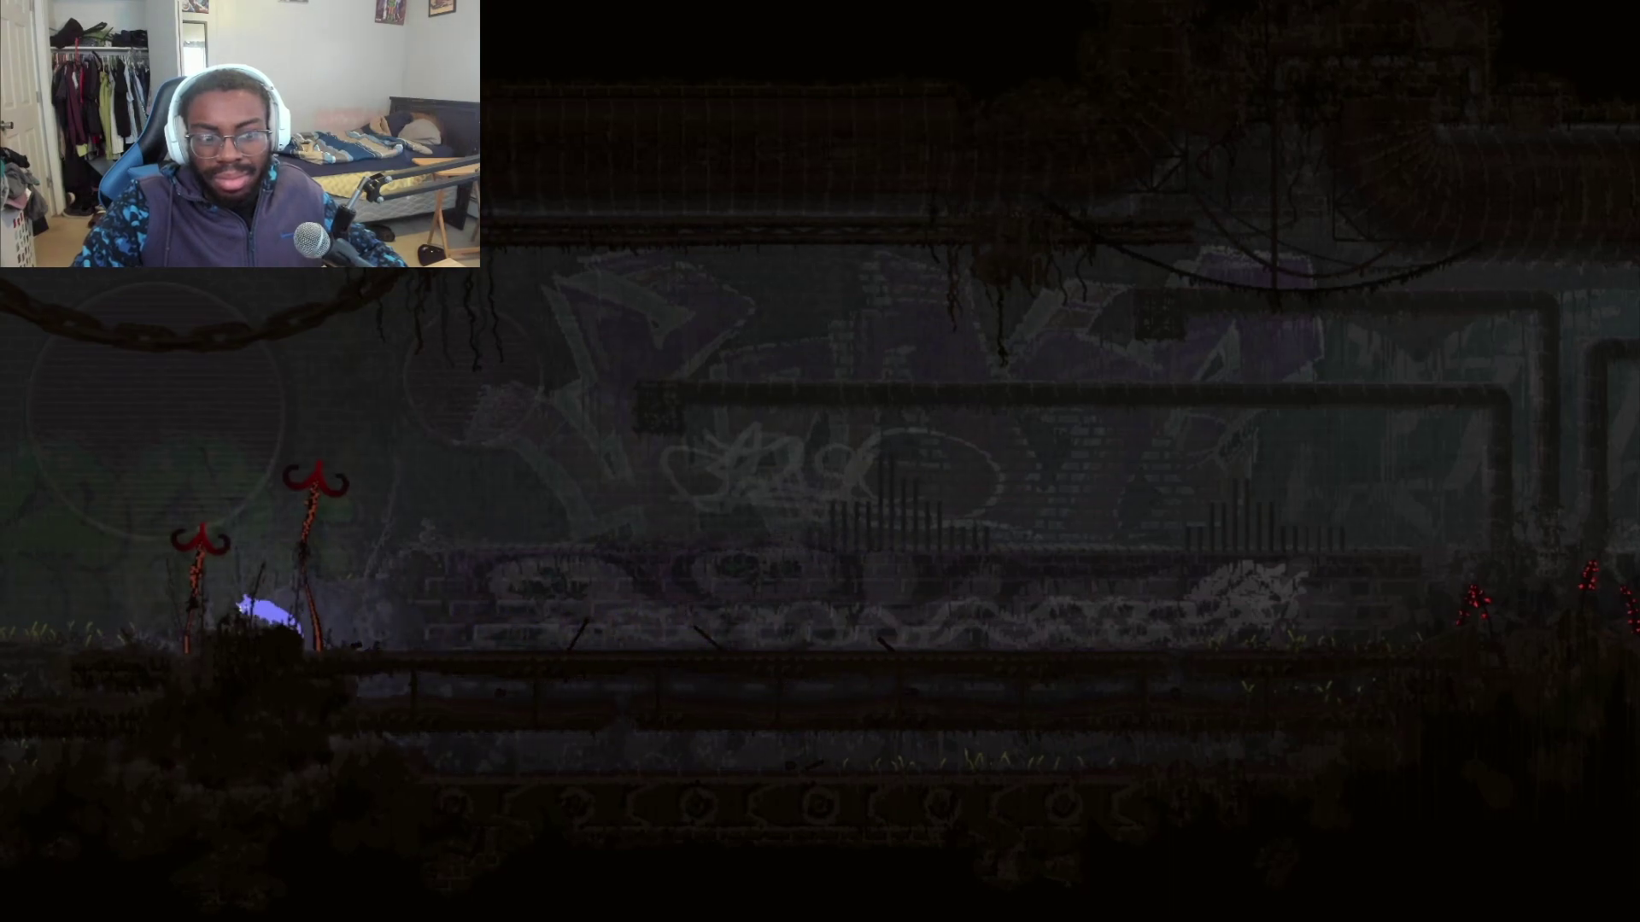
key(Left)
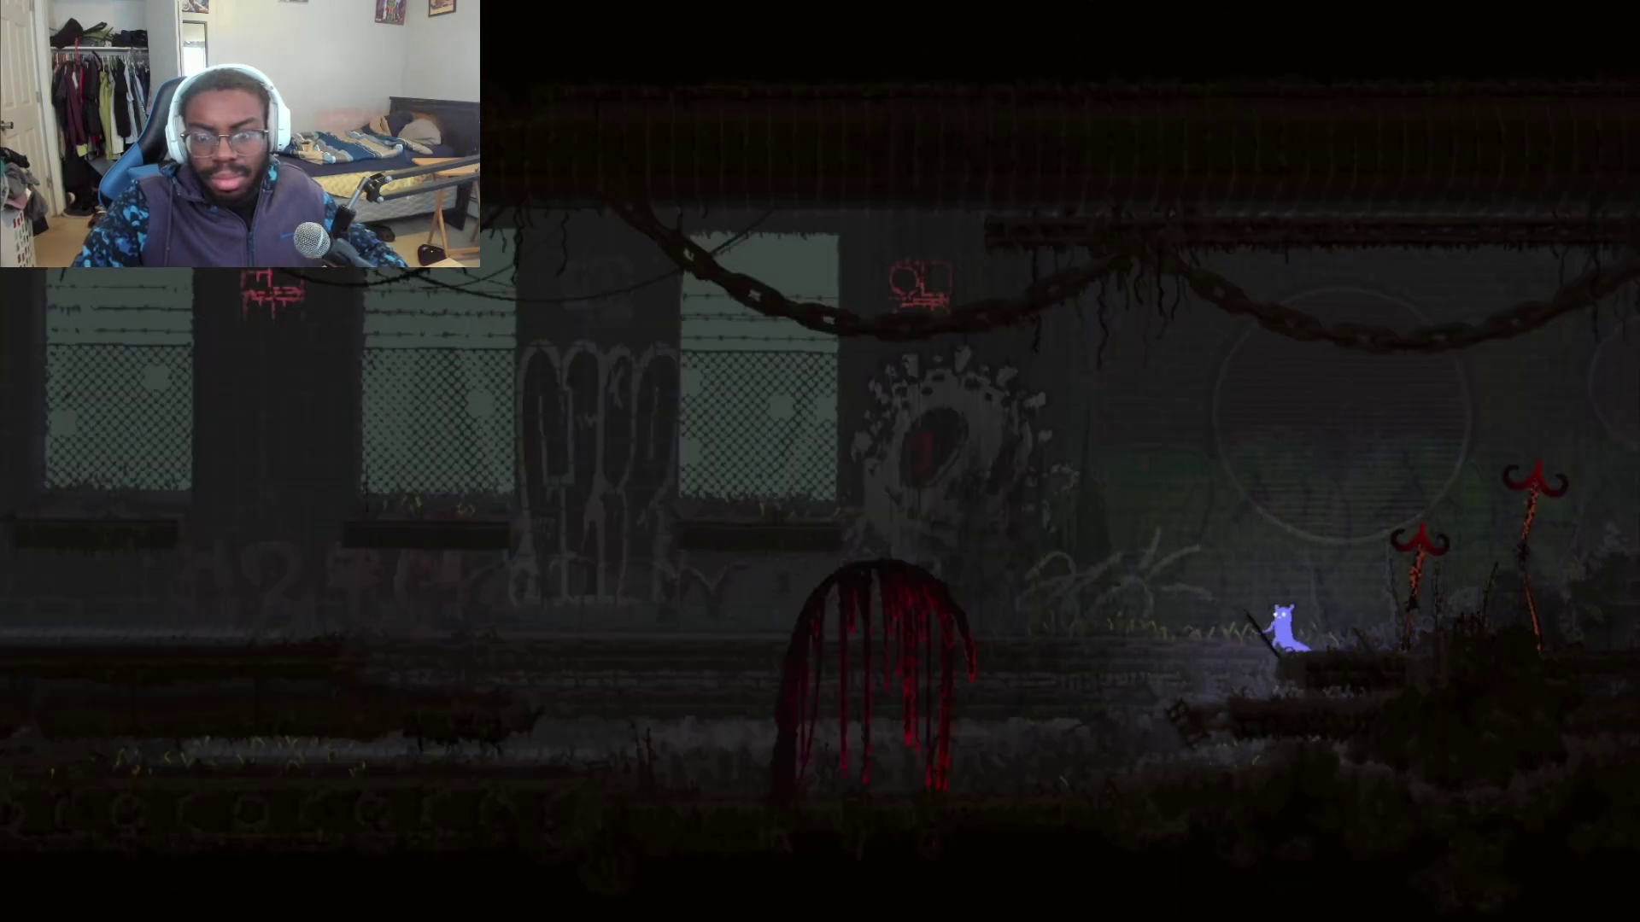
key(Down)
key(Right)
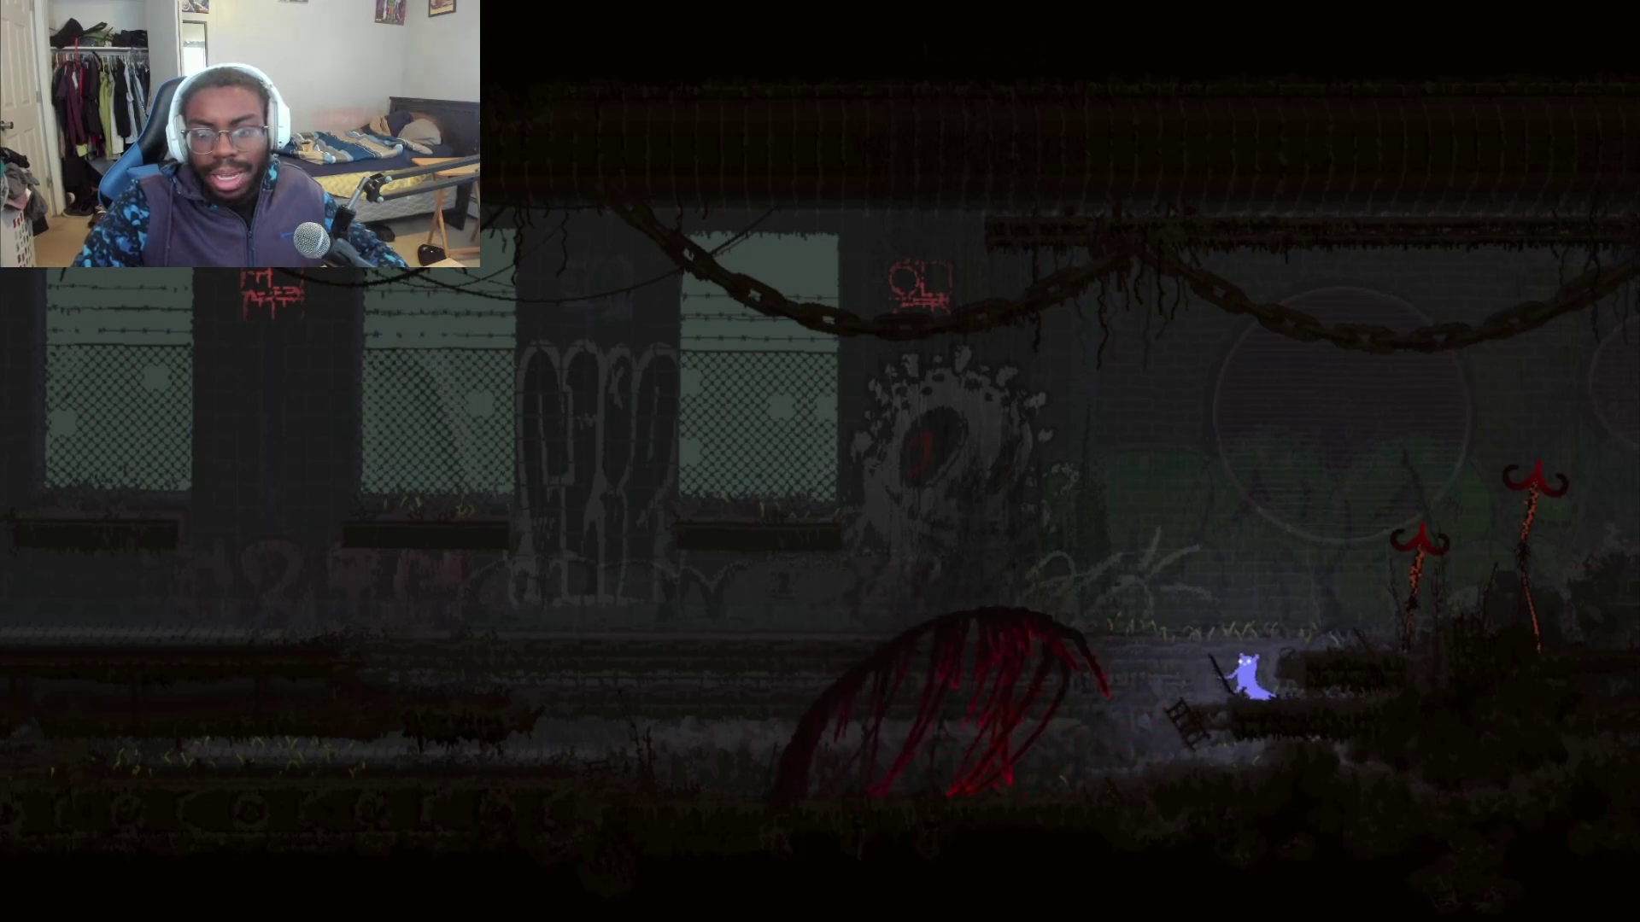
key(Left)
key(z)
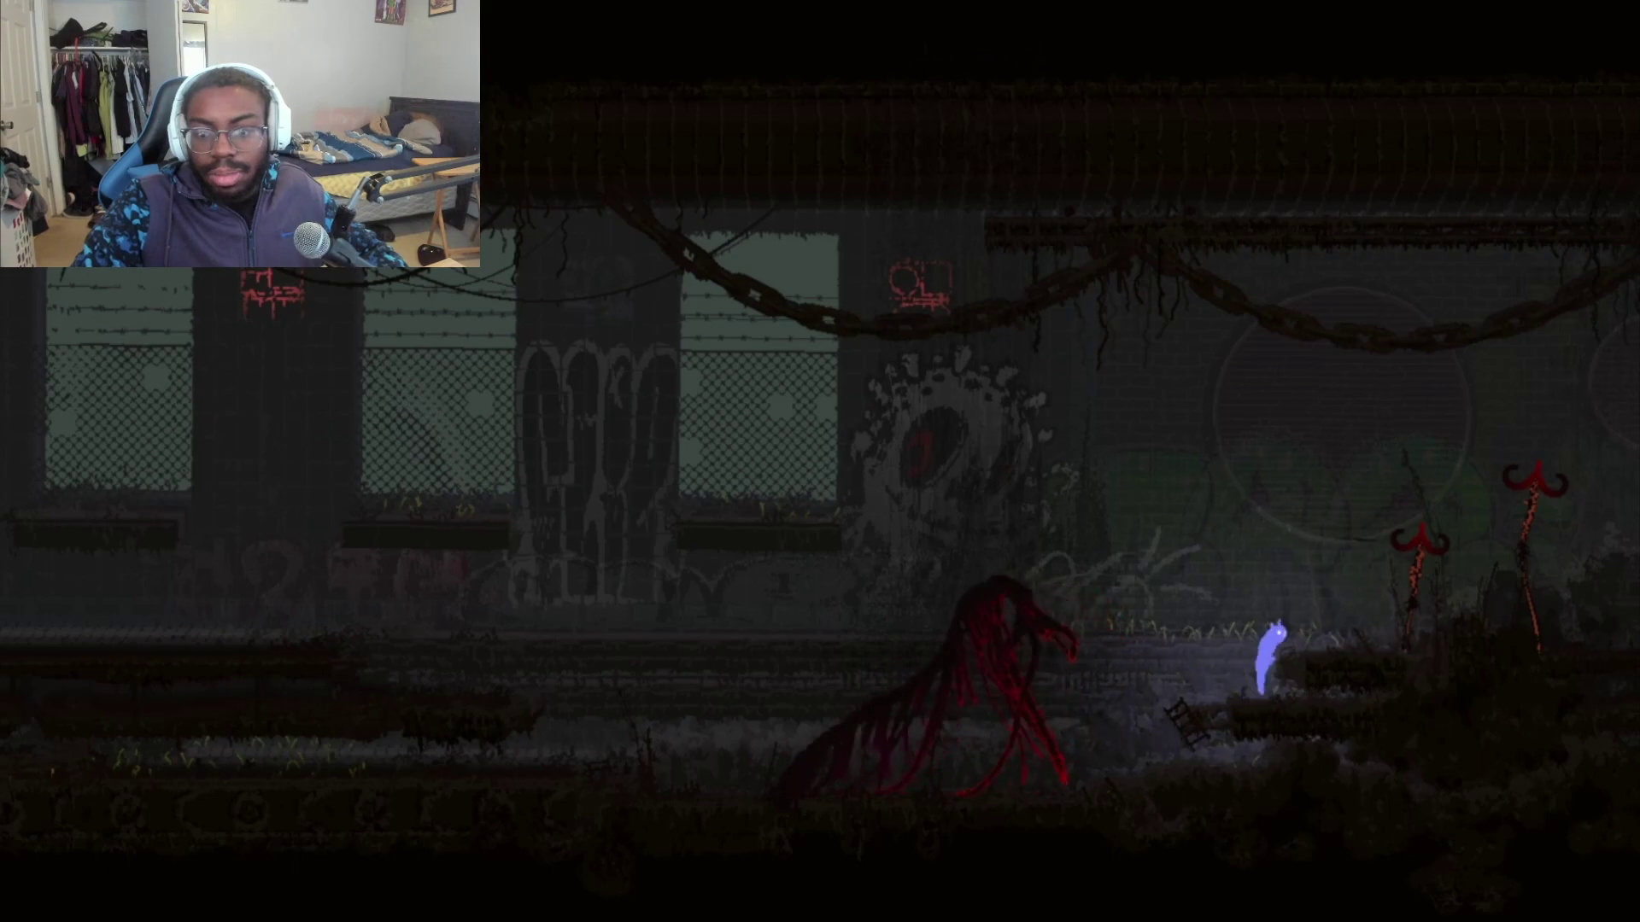
key(Right)
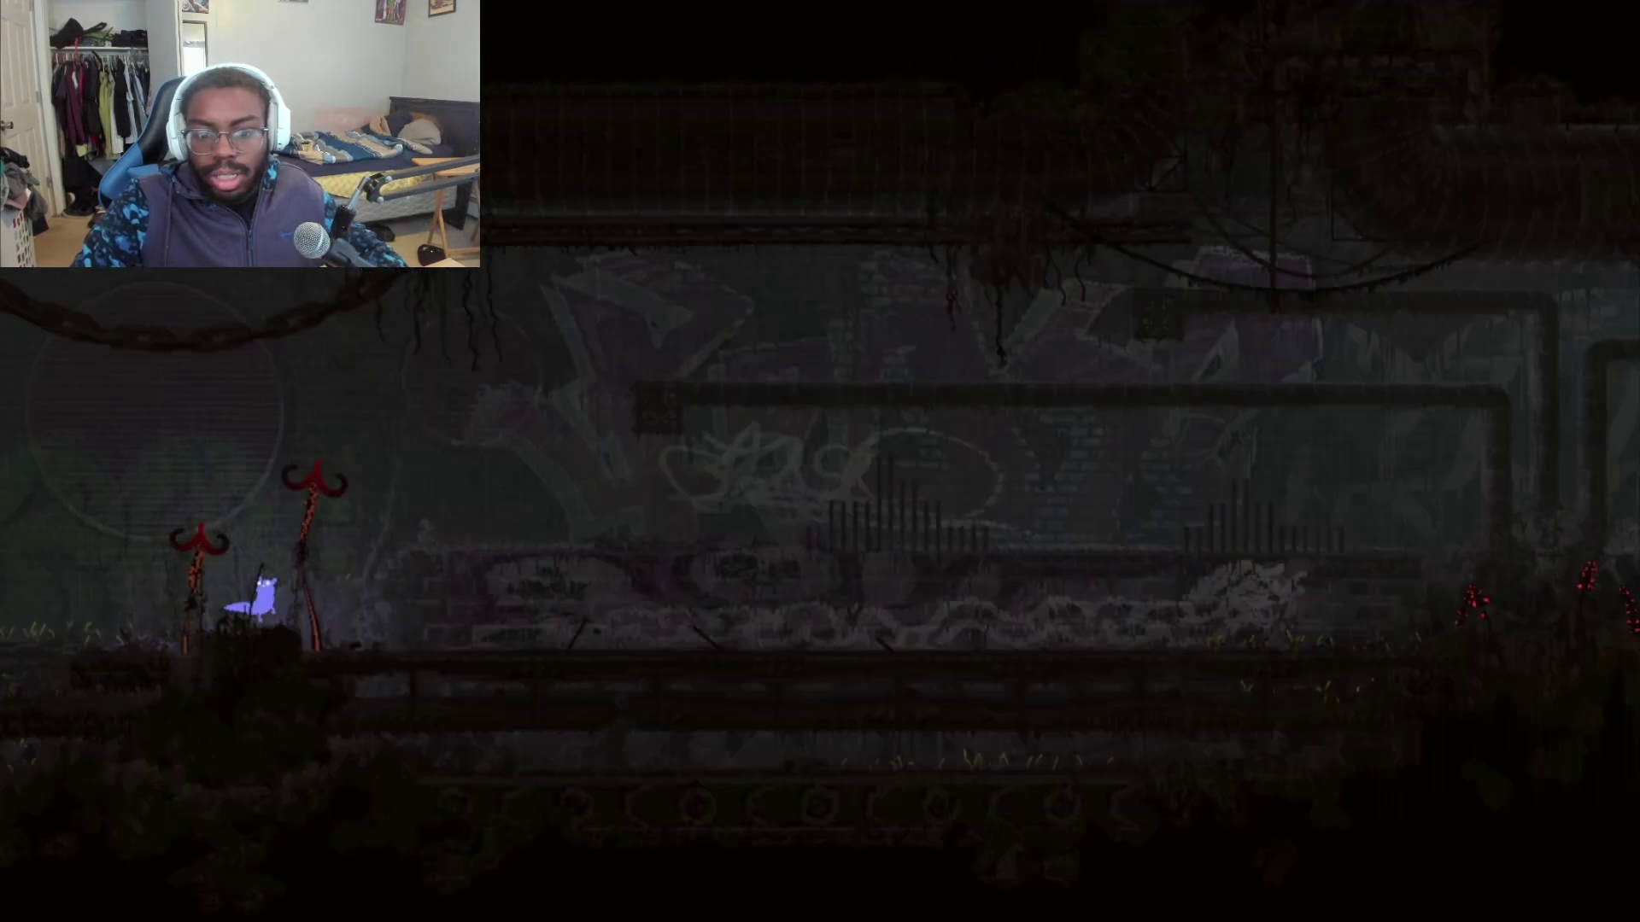
key(Left)
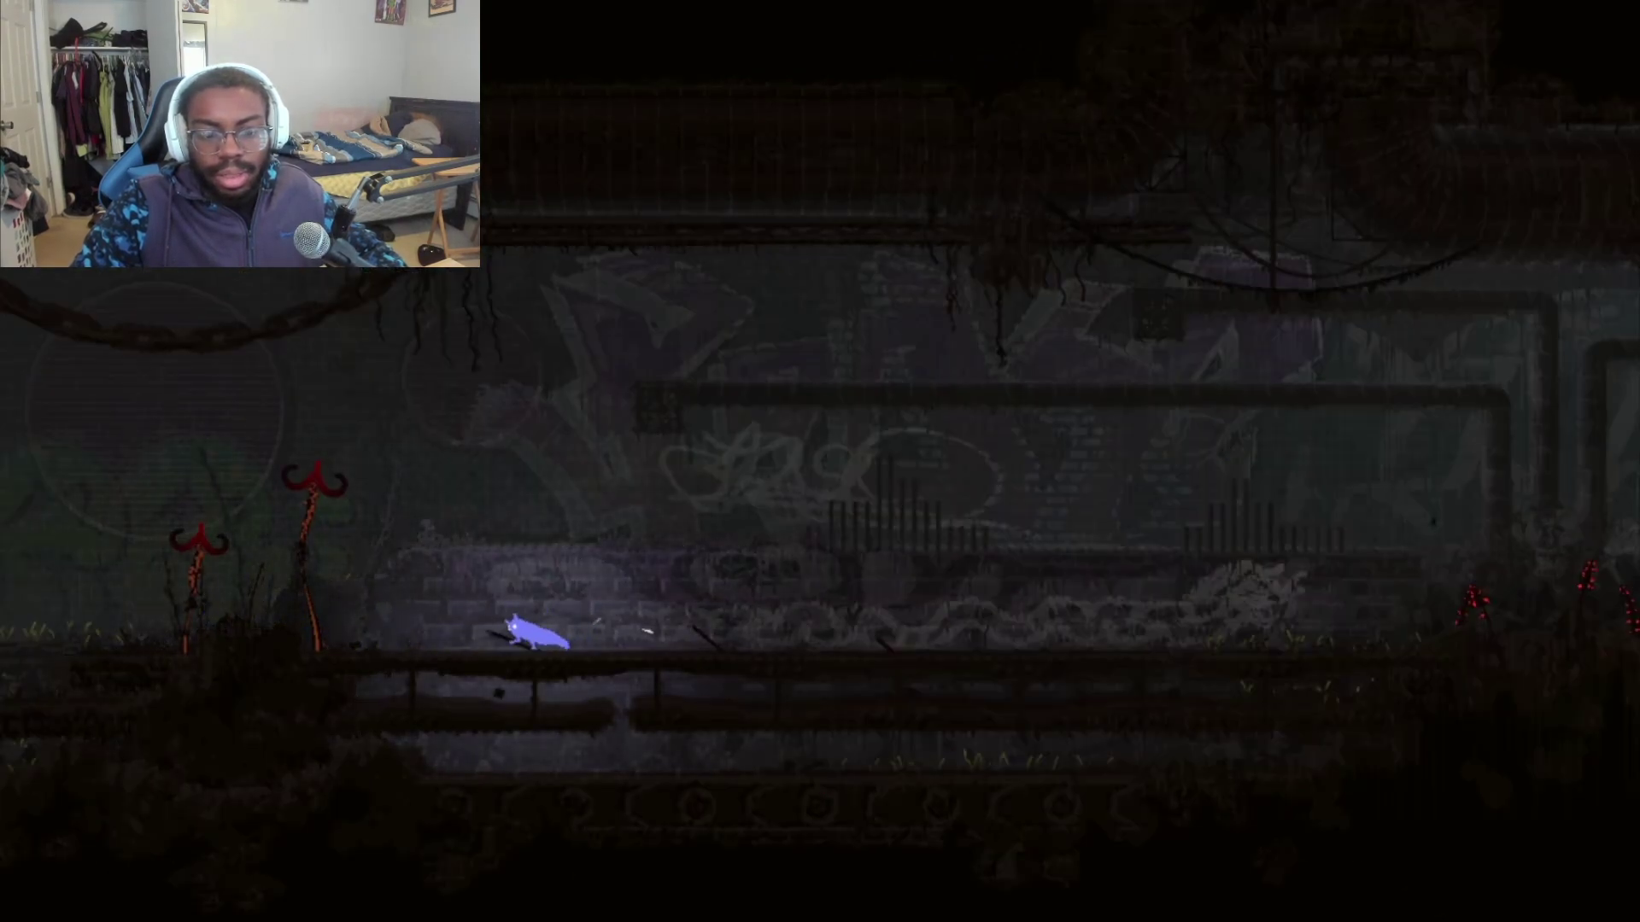
key(Up)
key(Left)
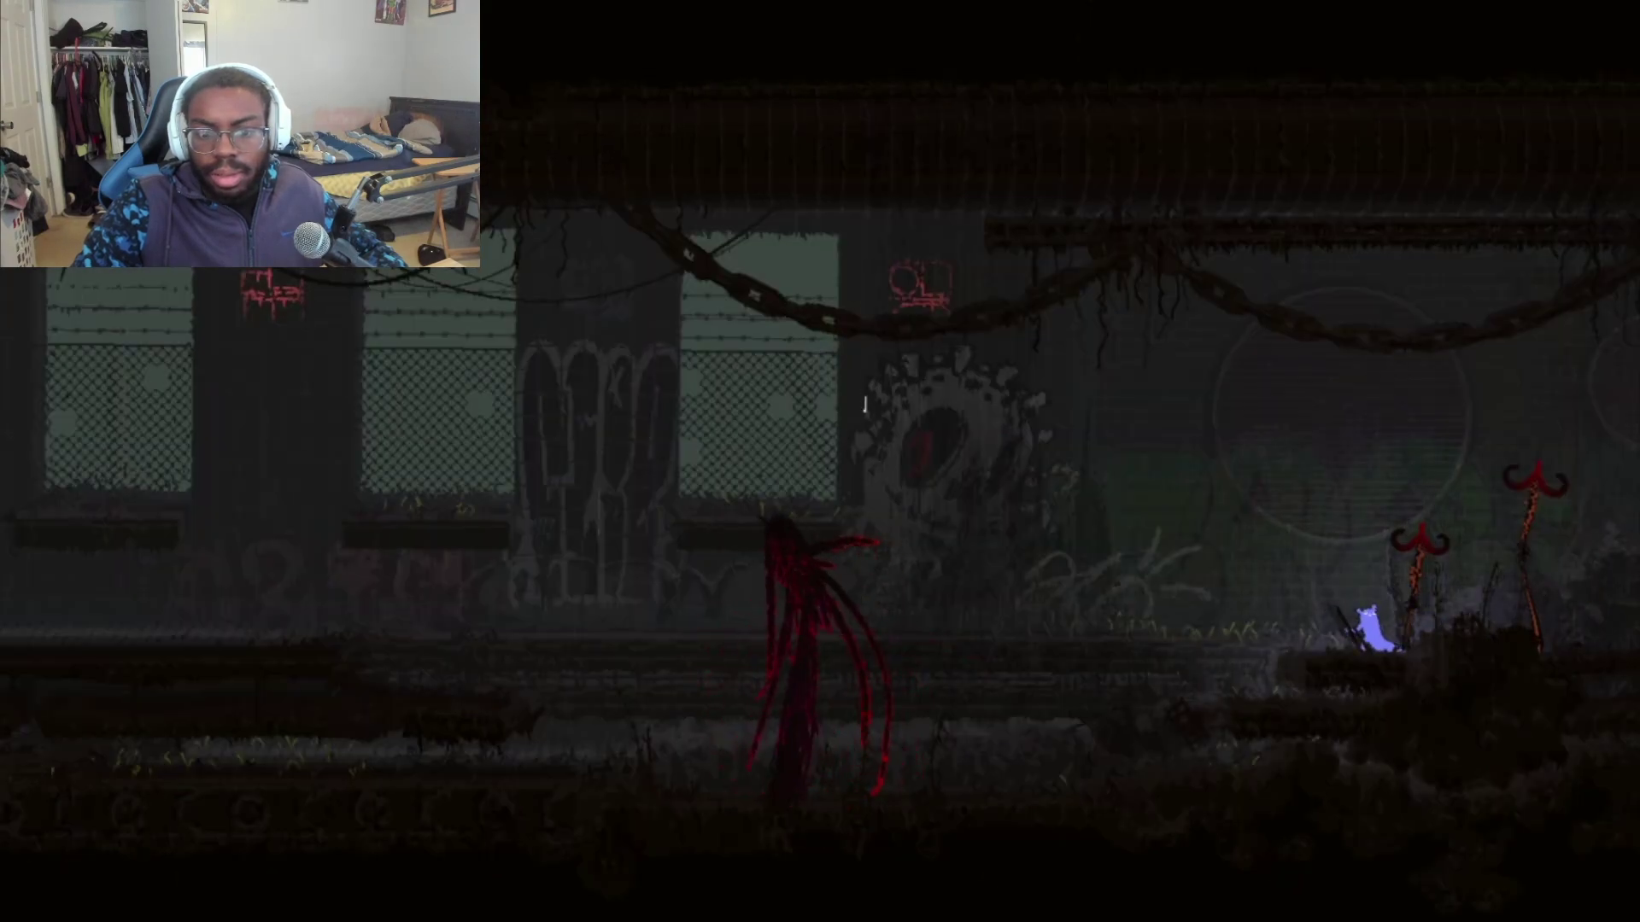
key(Left)
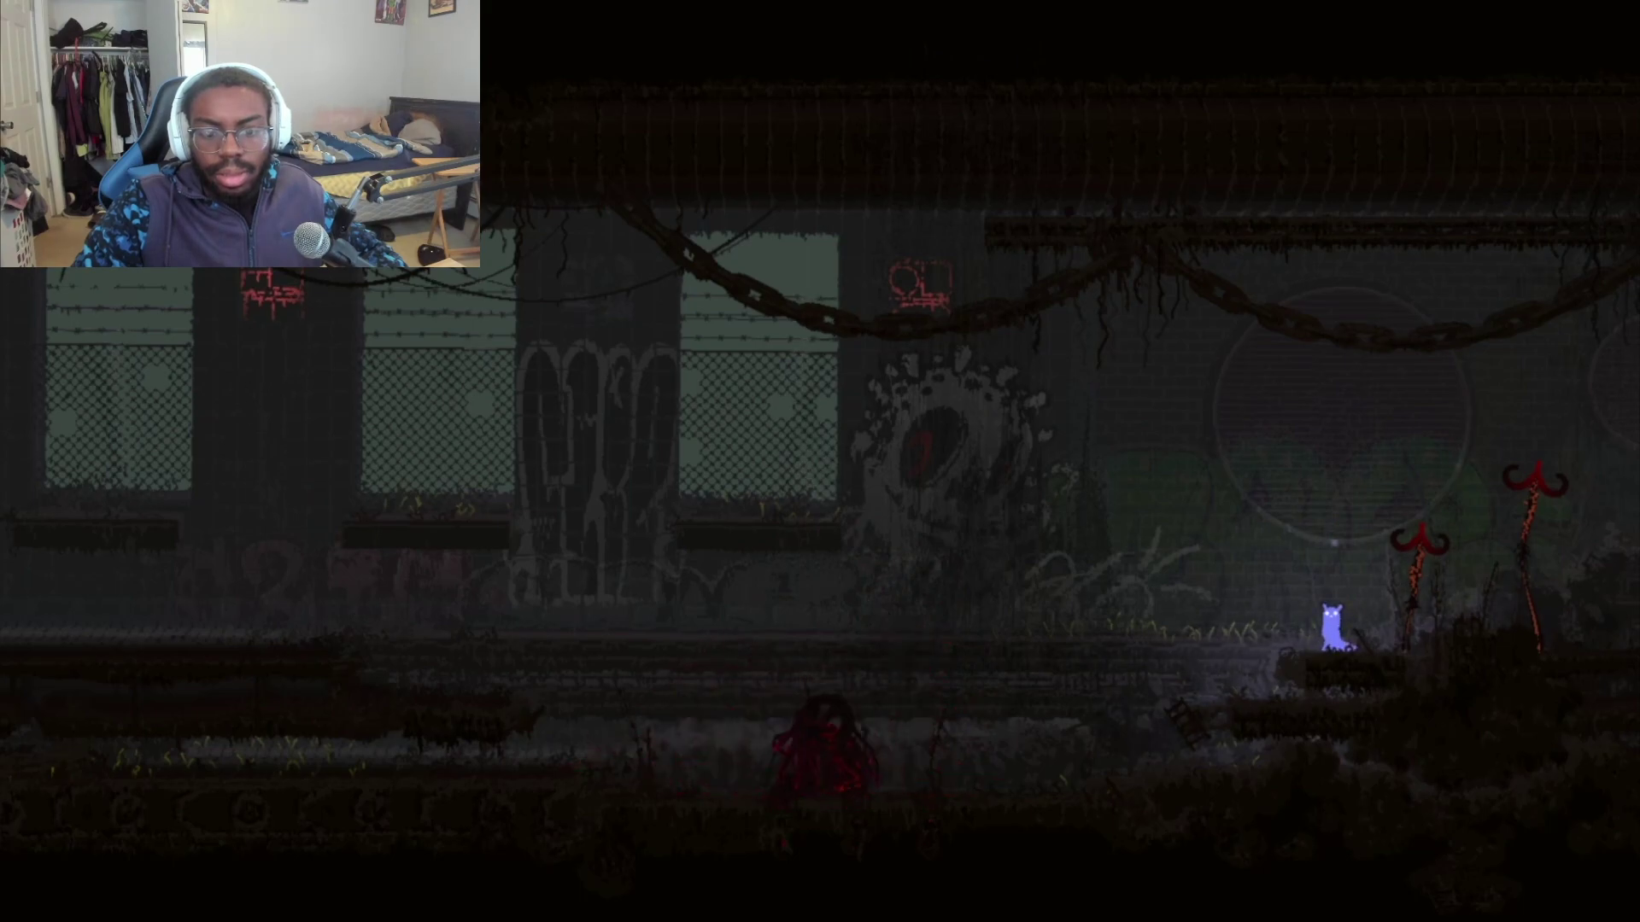
key(Right)
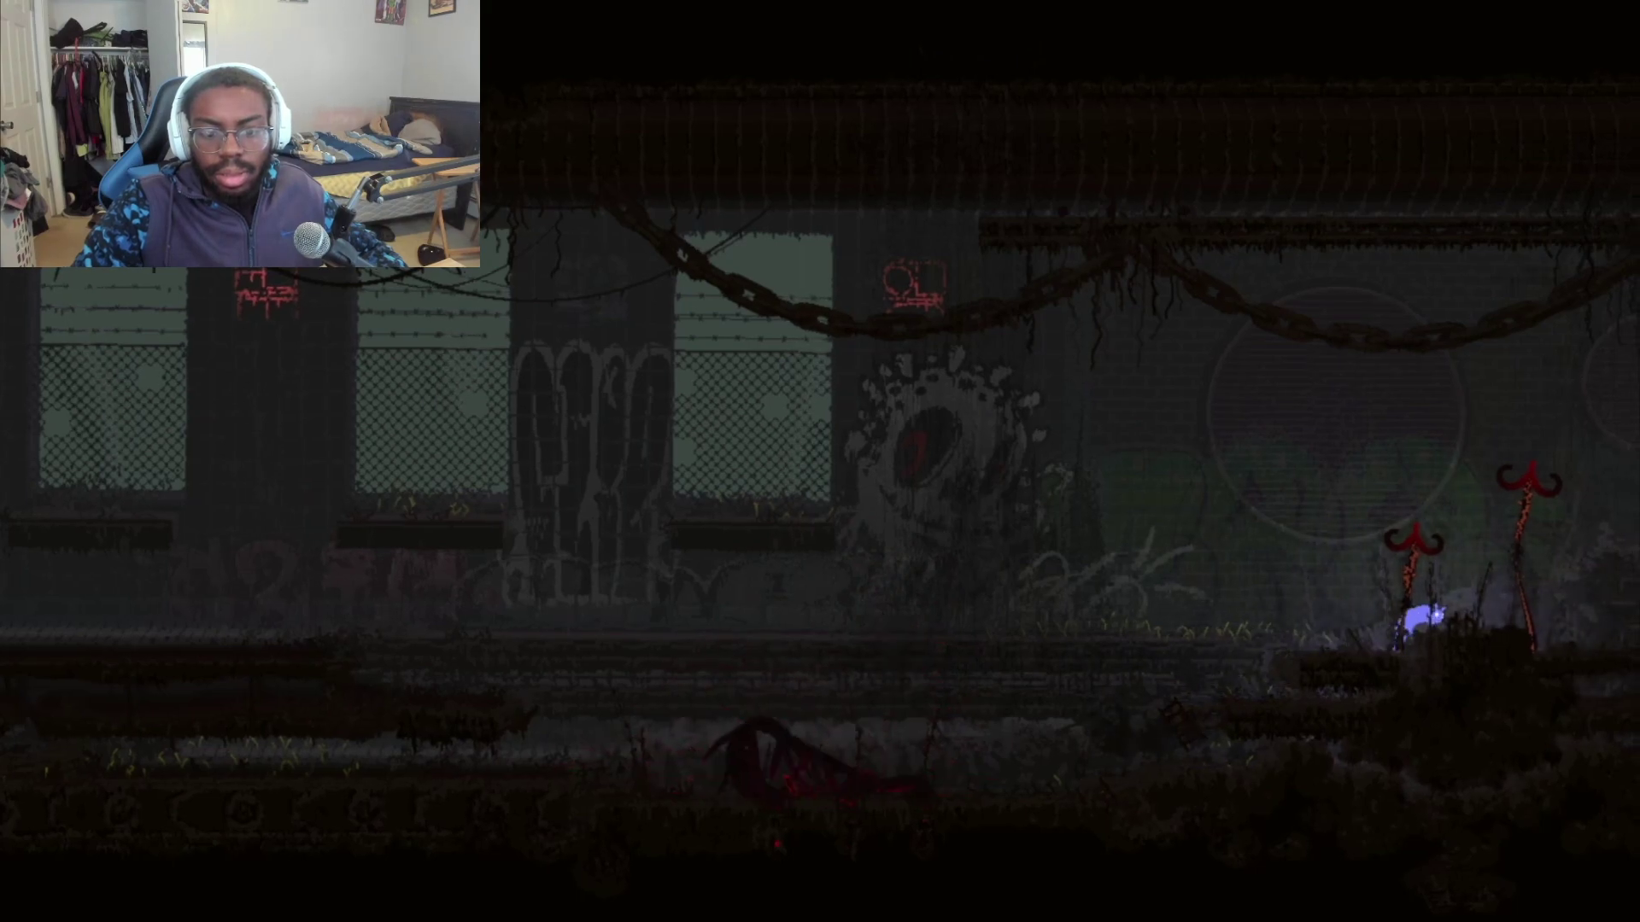
key(Right)
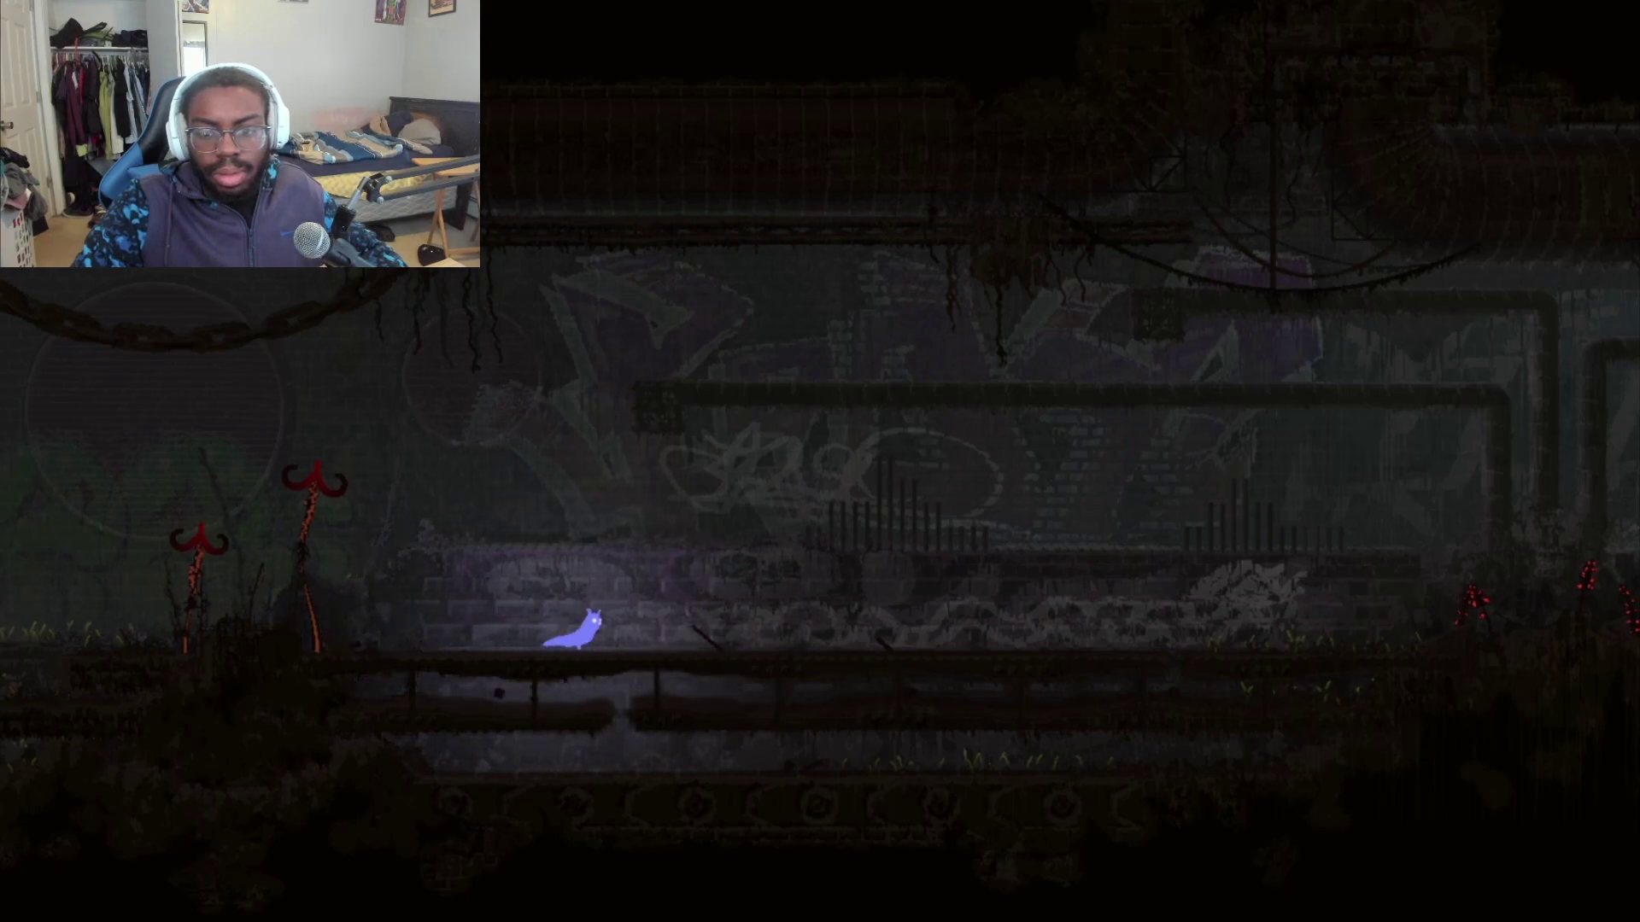
key(Left)
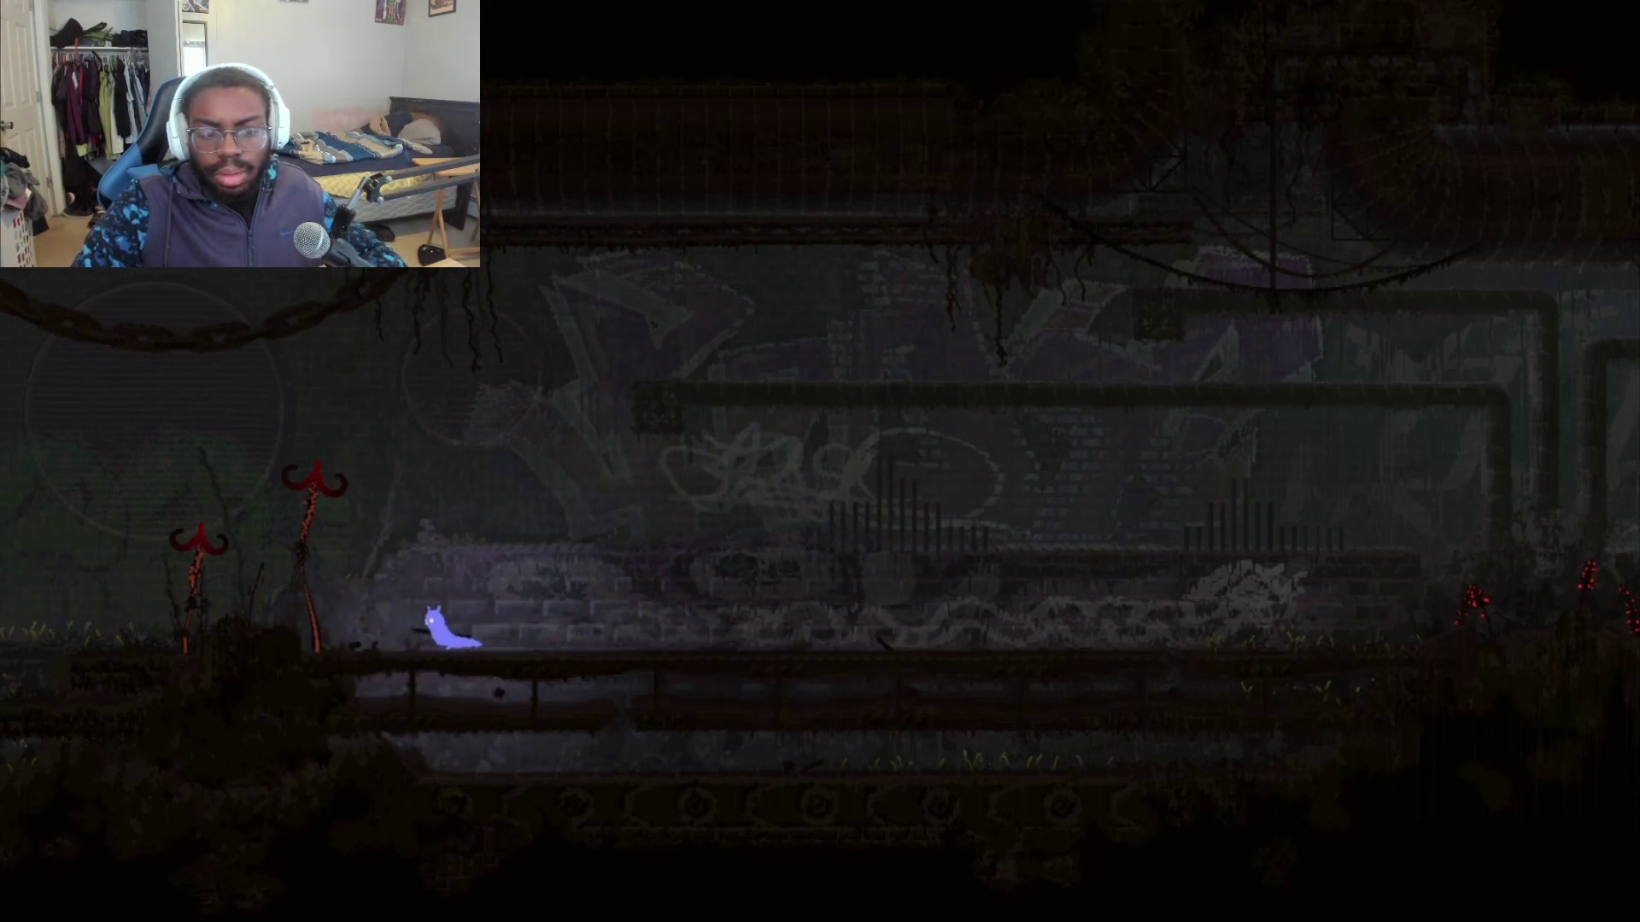
key(Left)
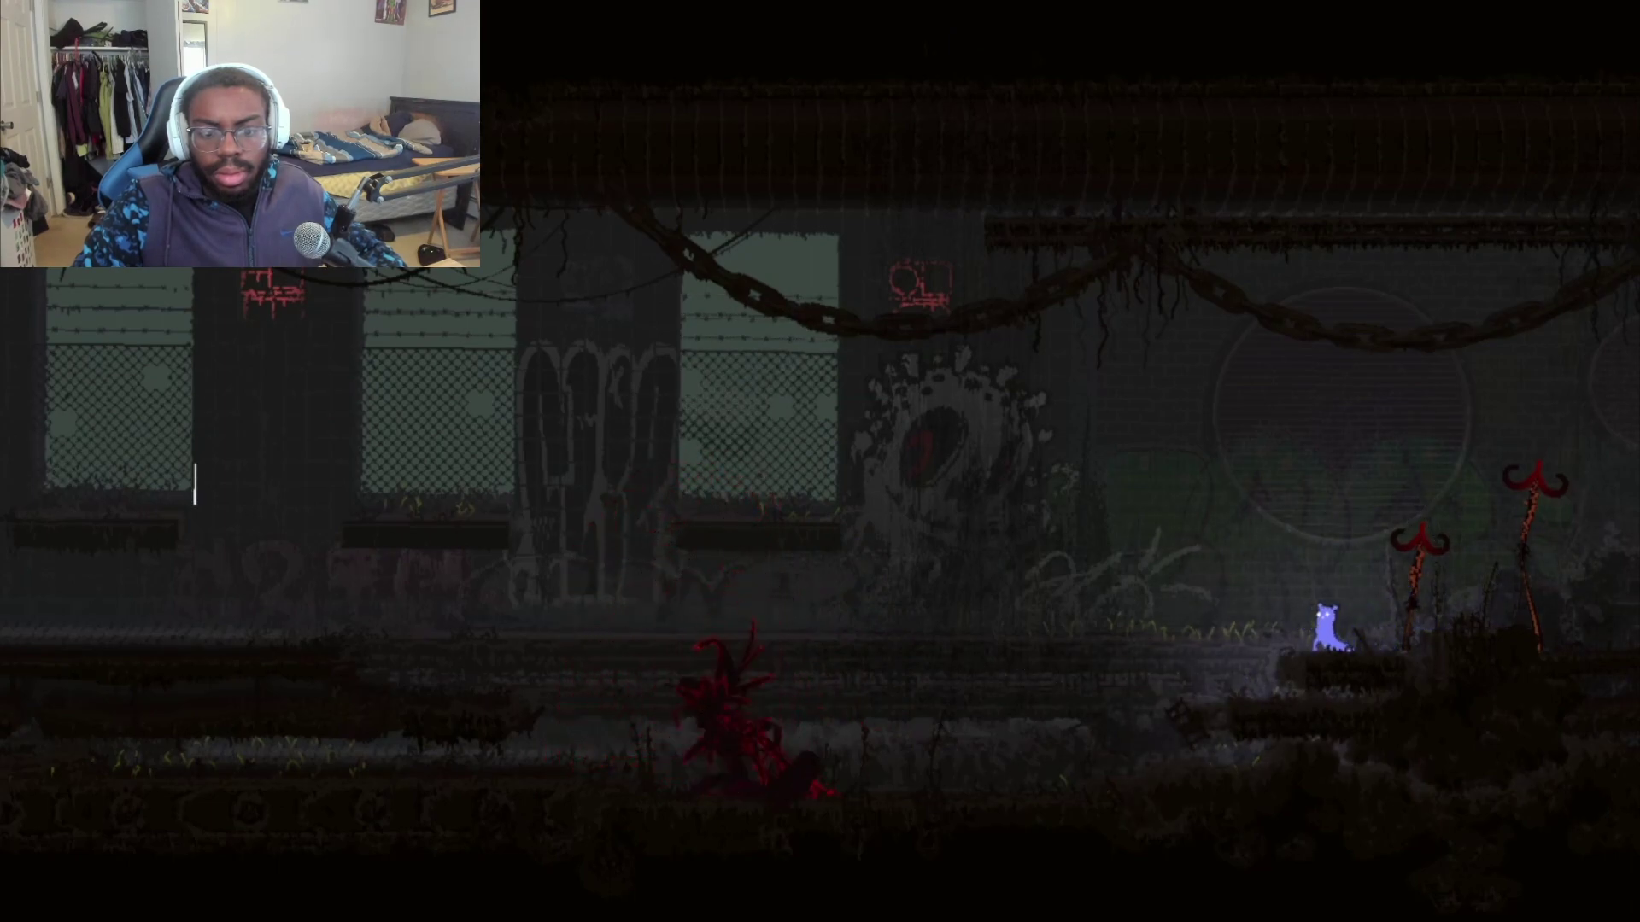
key(Left)
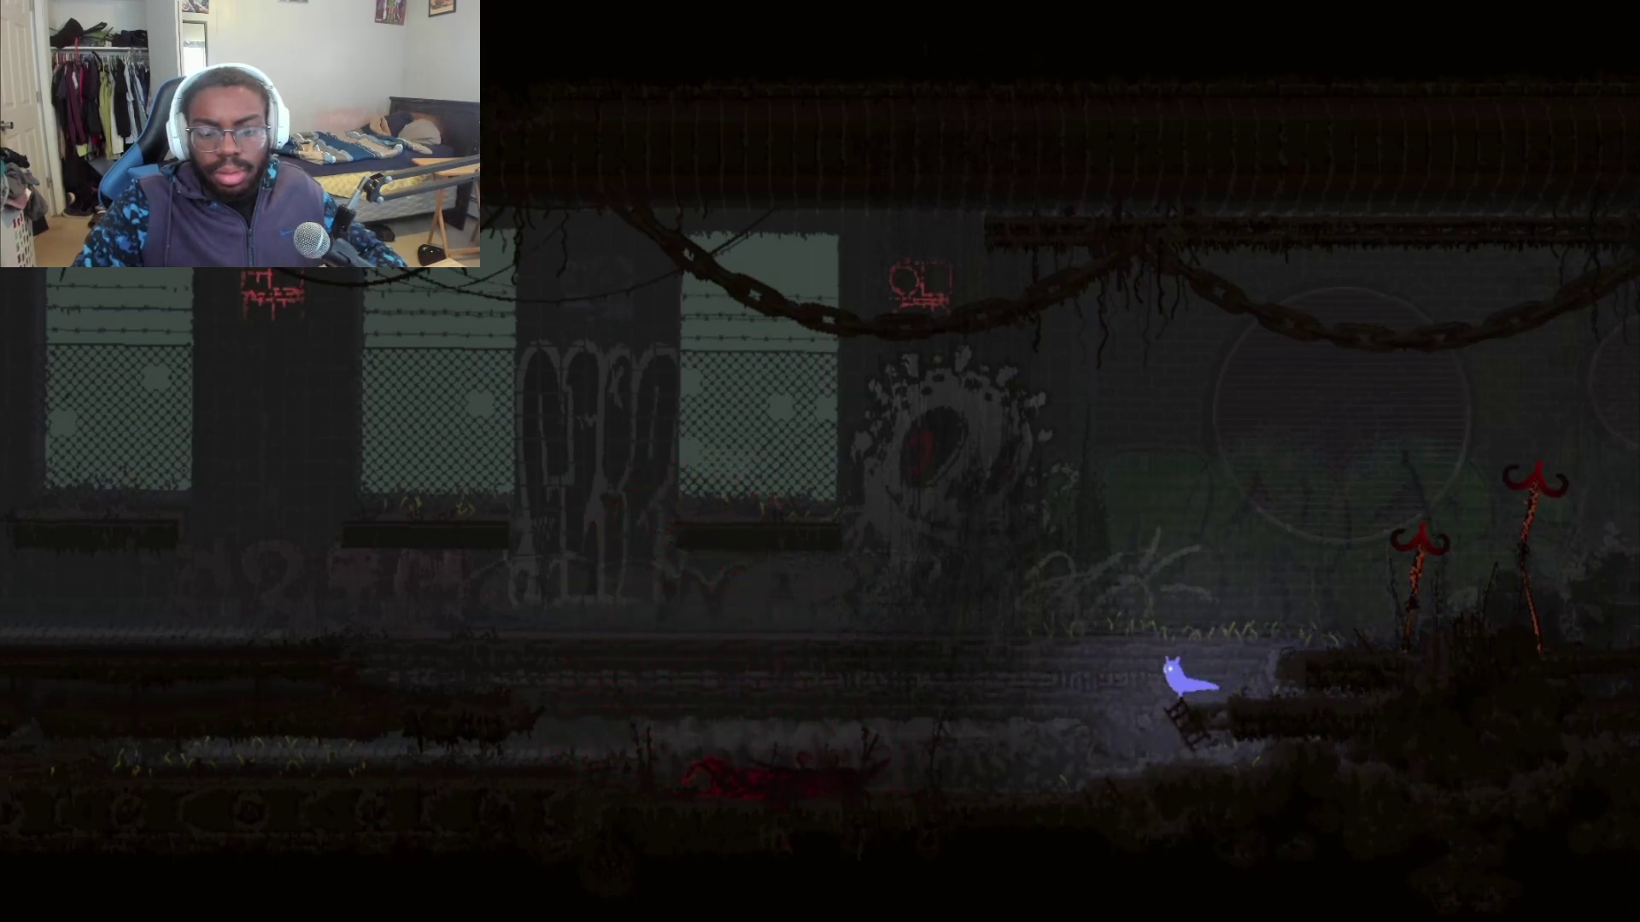
key(Left)
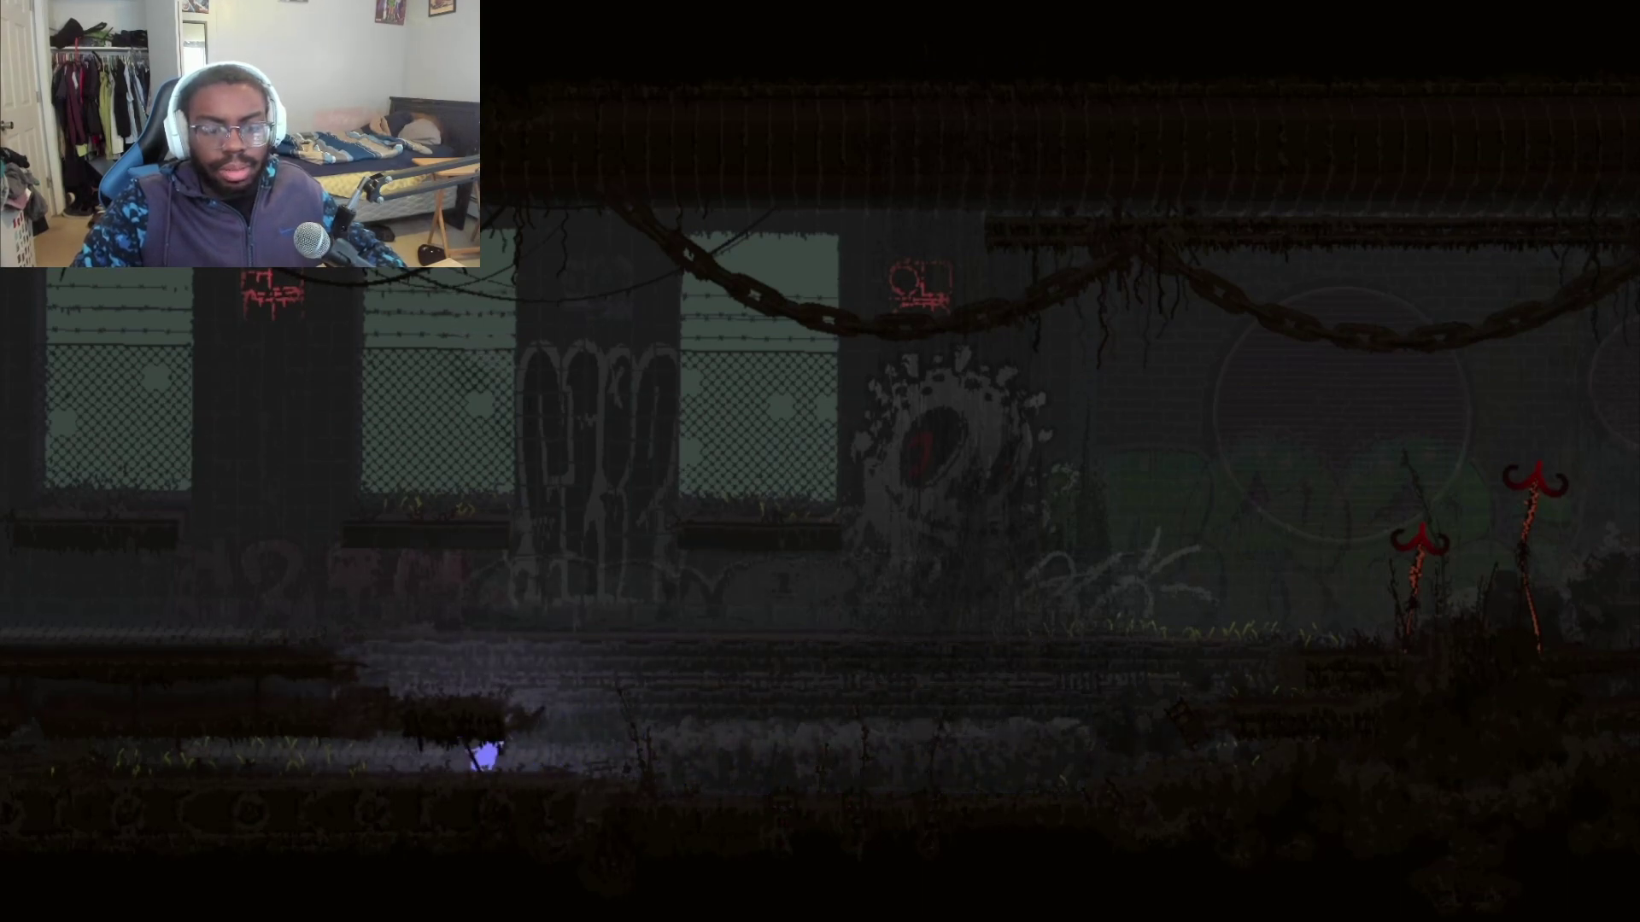
key(Left)
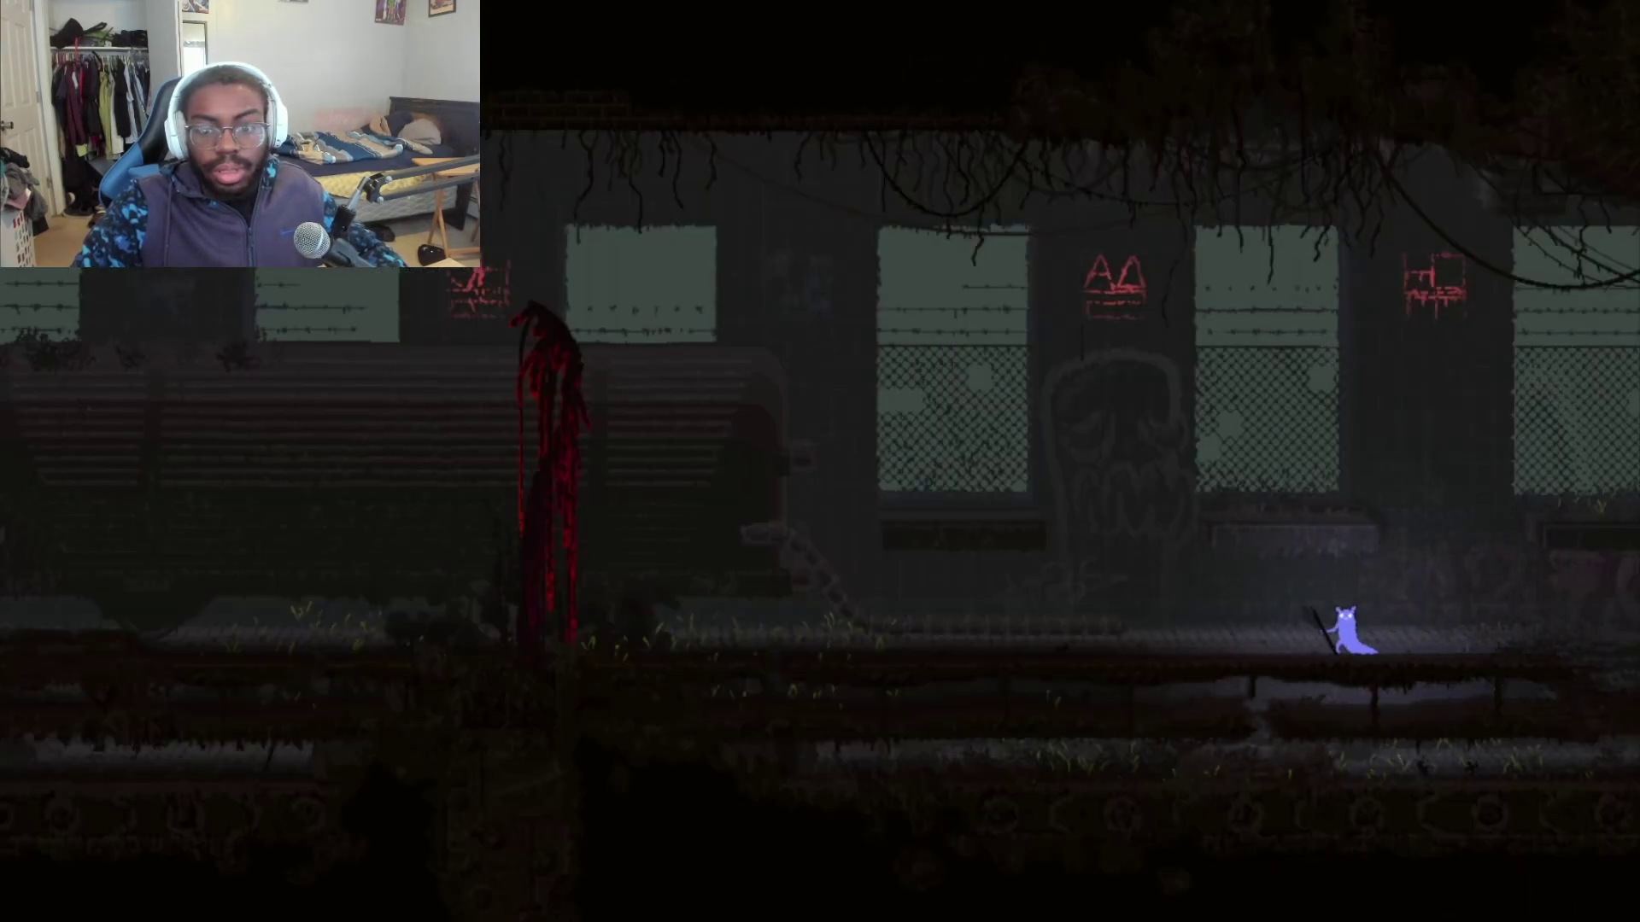
key(Left)
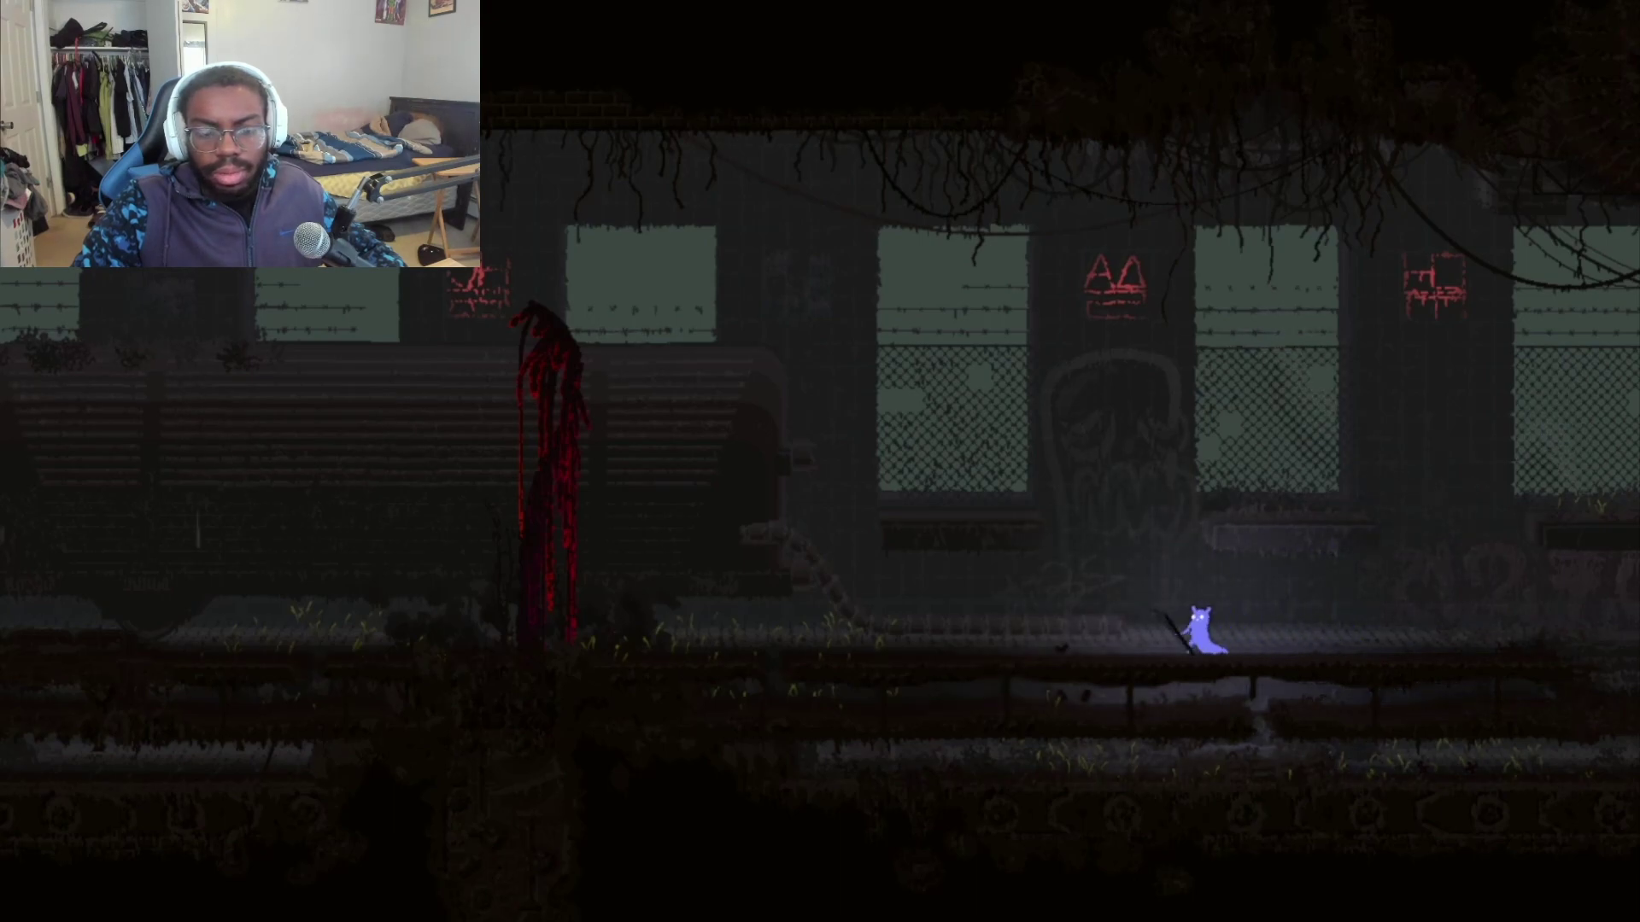
key(Left)
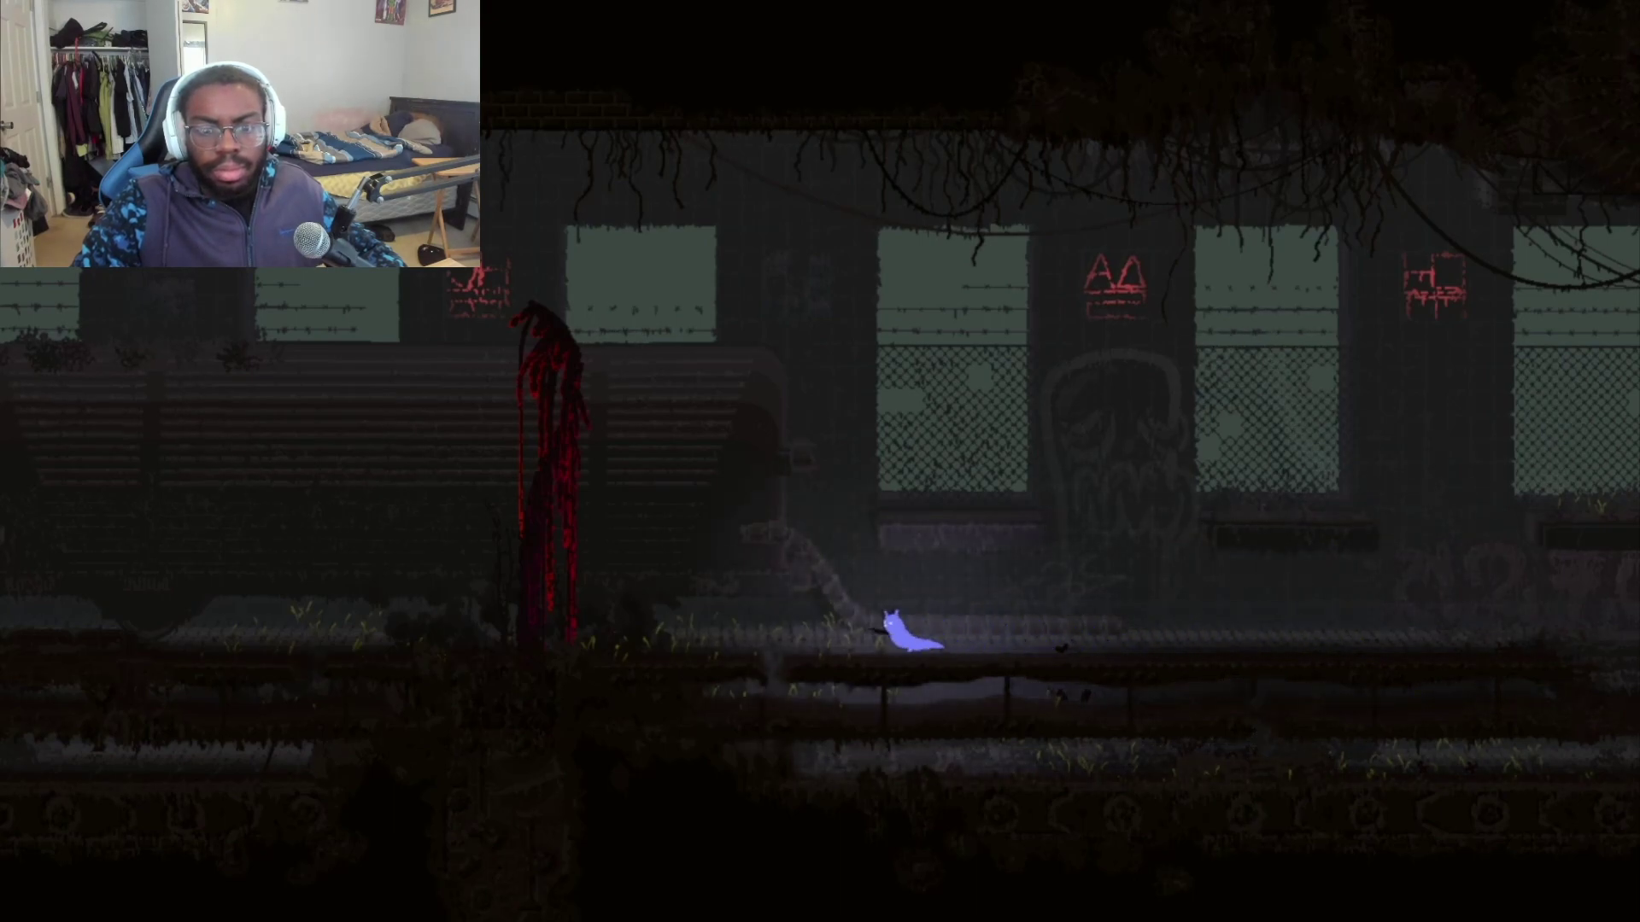
key(Left)
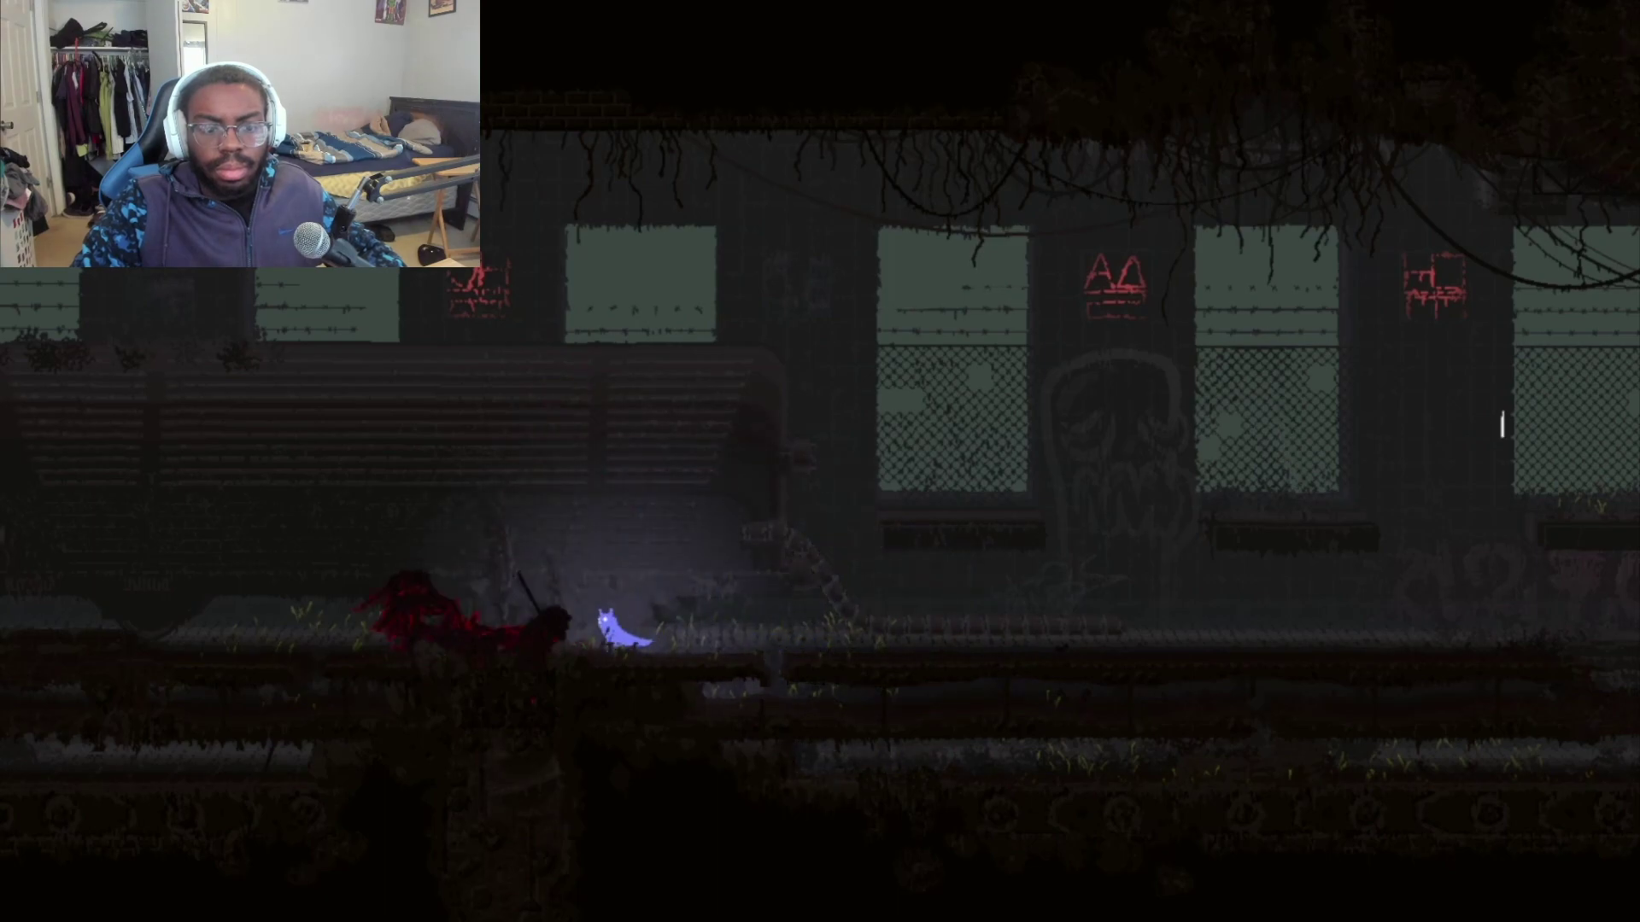
key(Left)
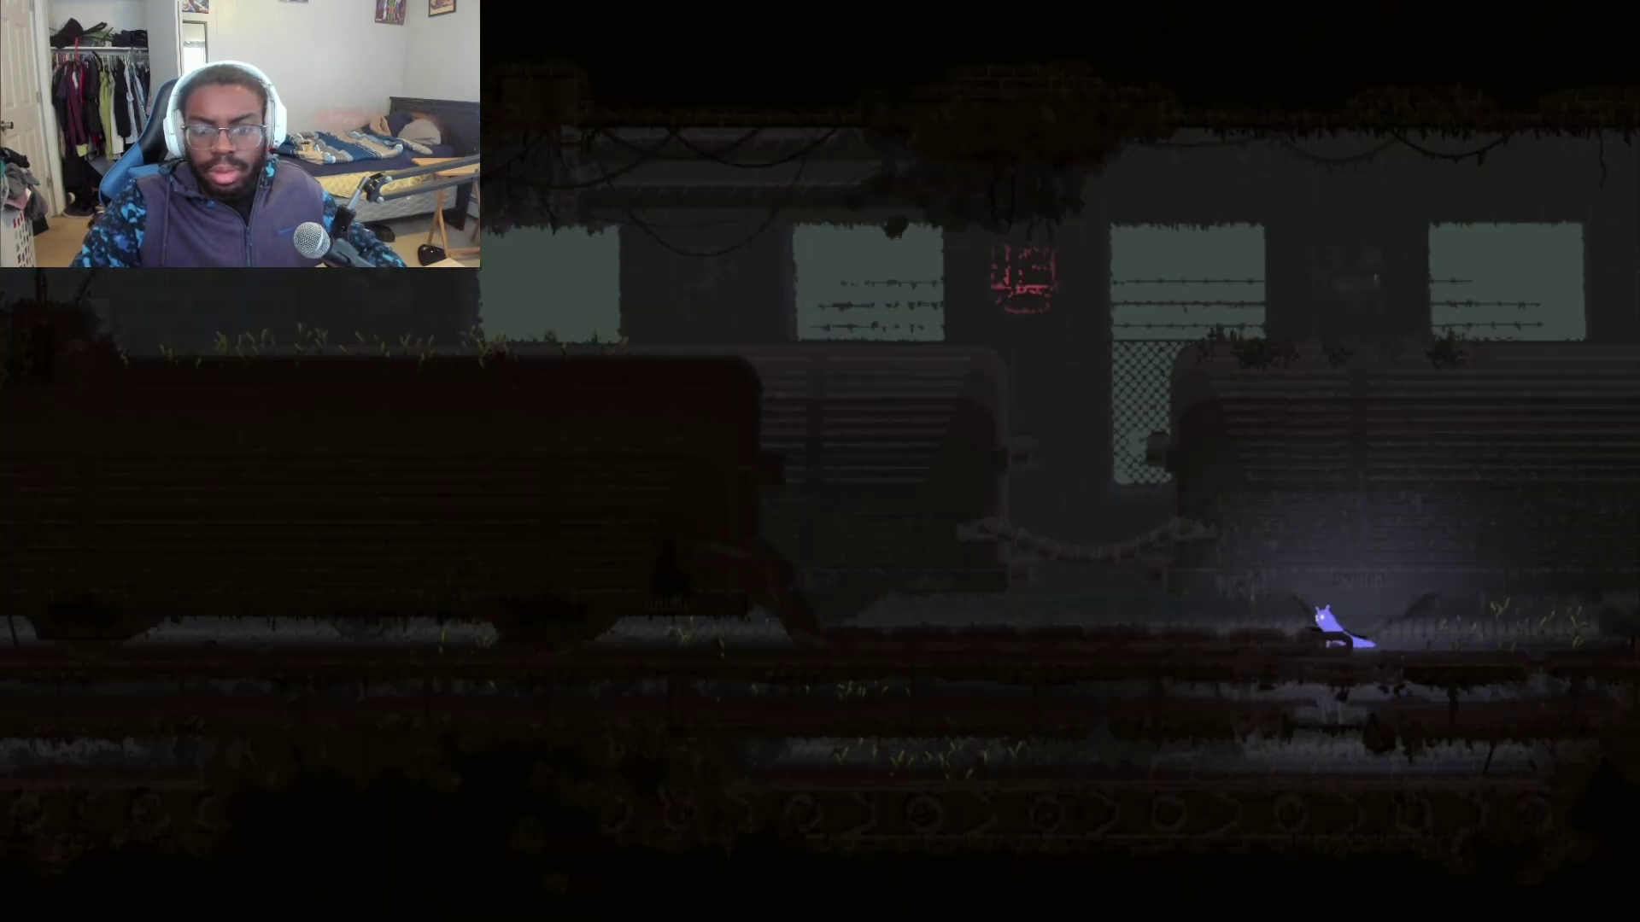
key(Left)
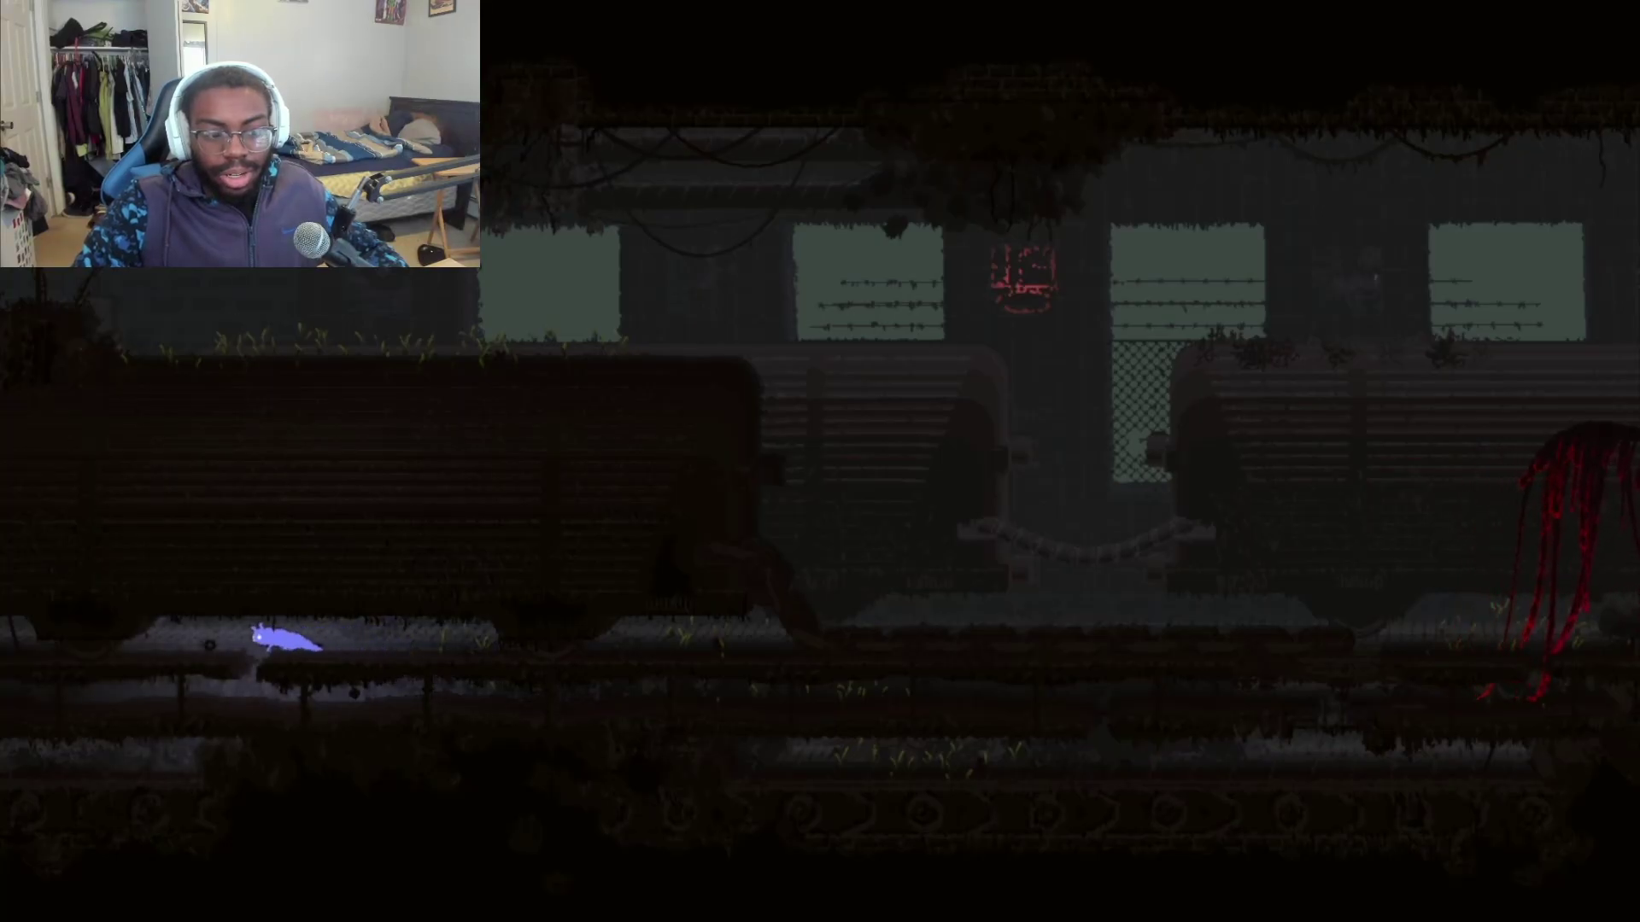
key(Left)
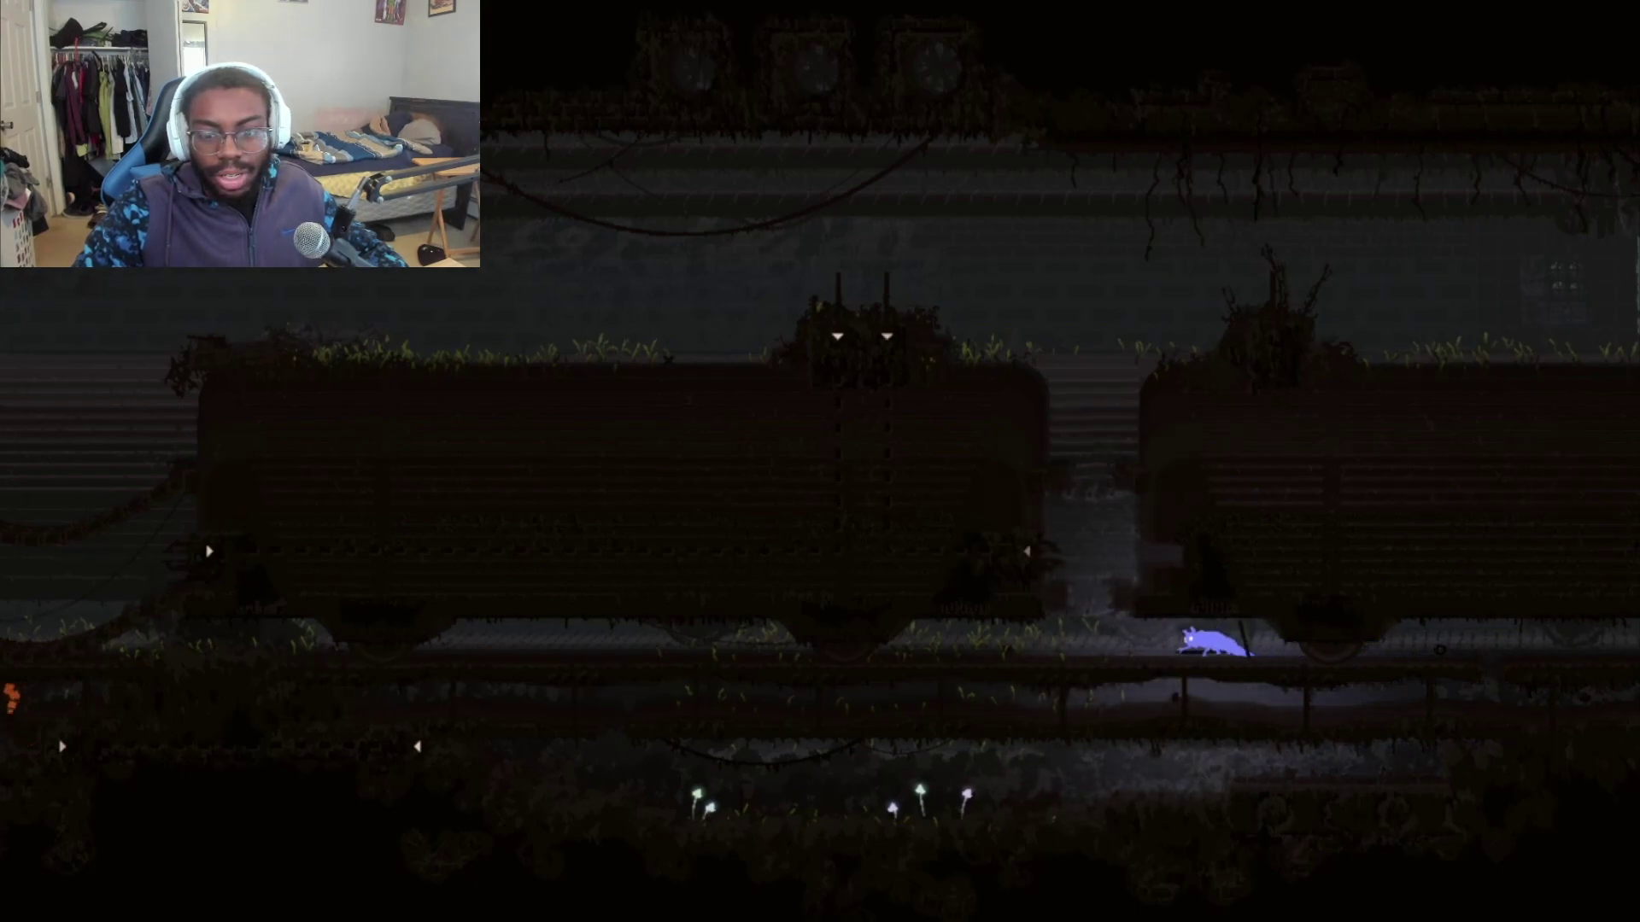
key(Left)
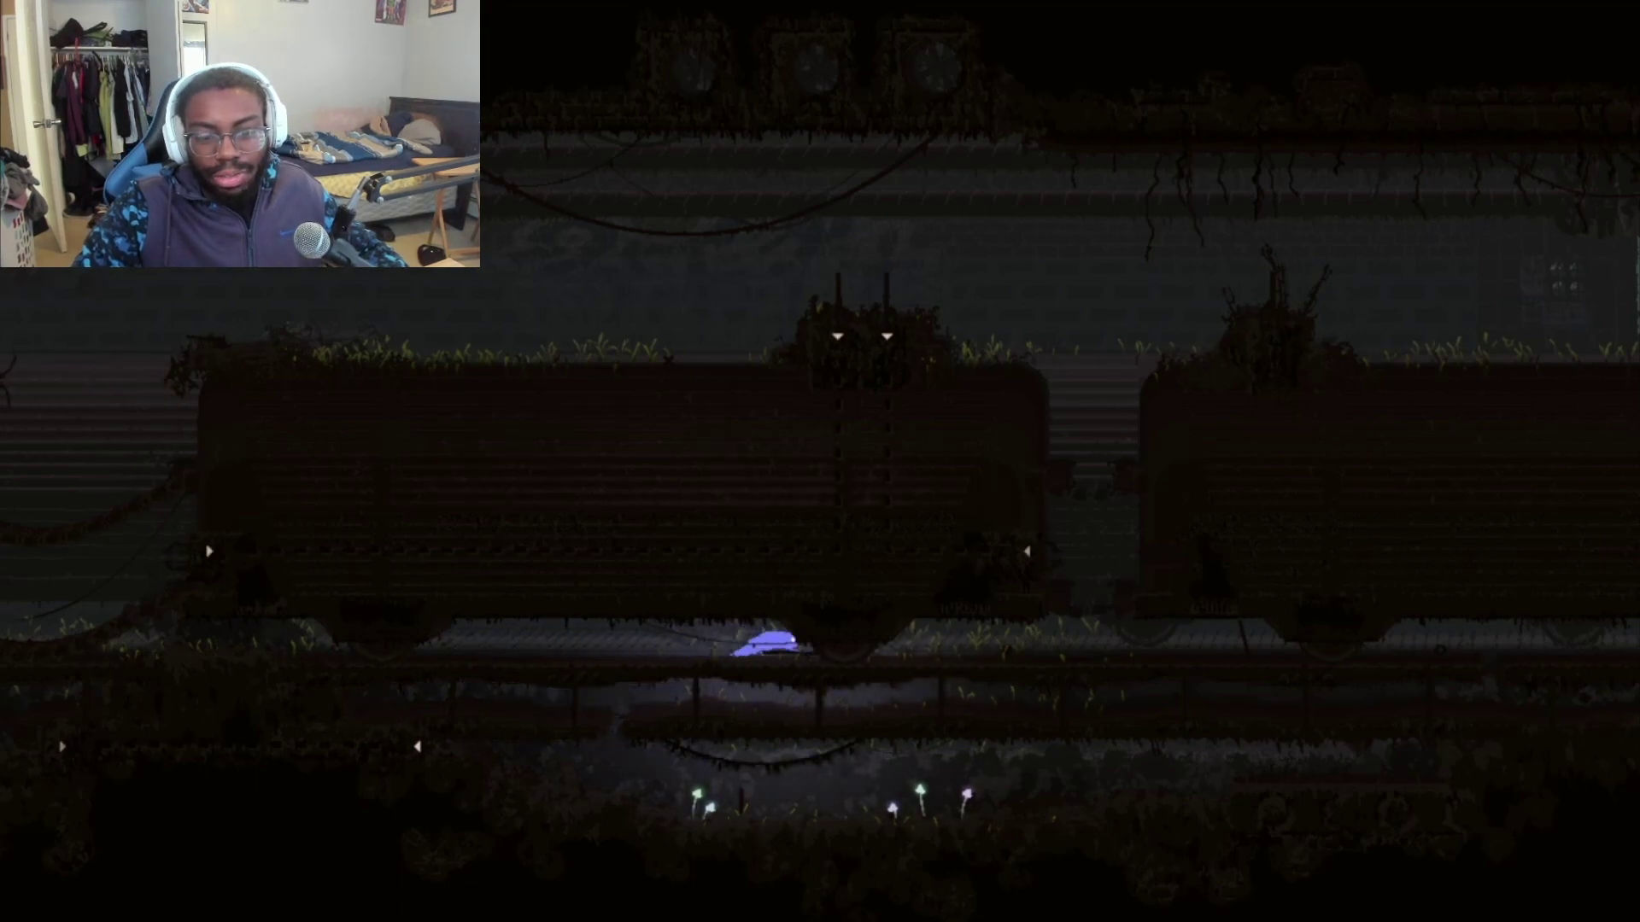
key(Right)
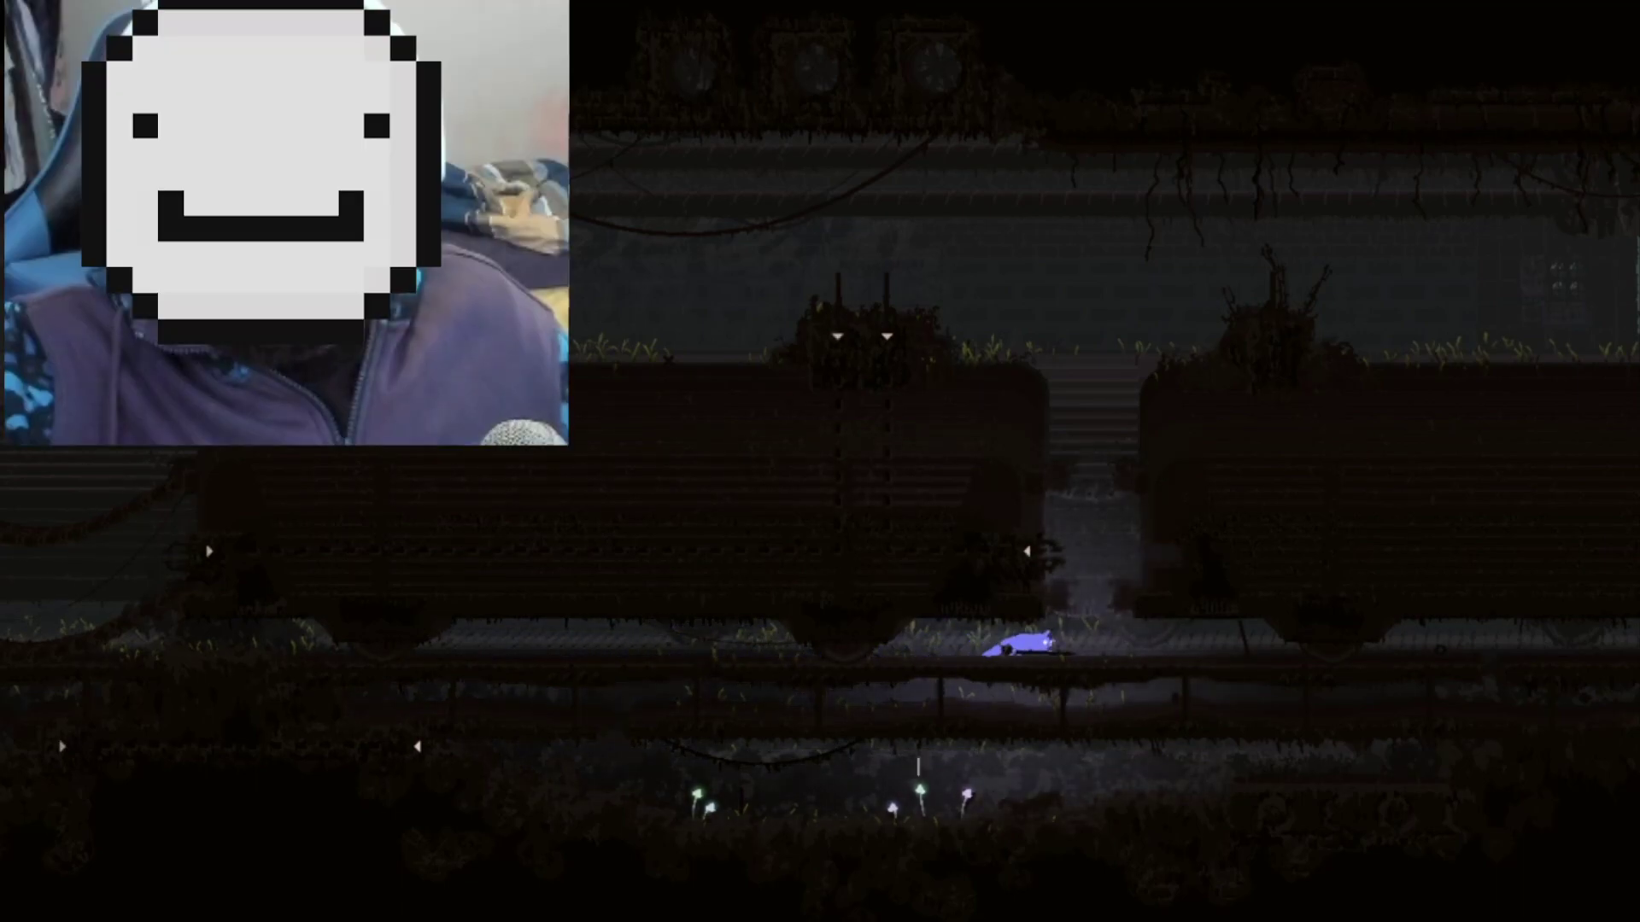
key(Up)
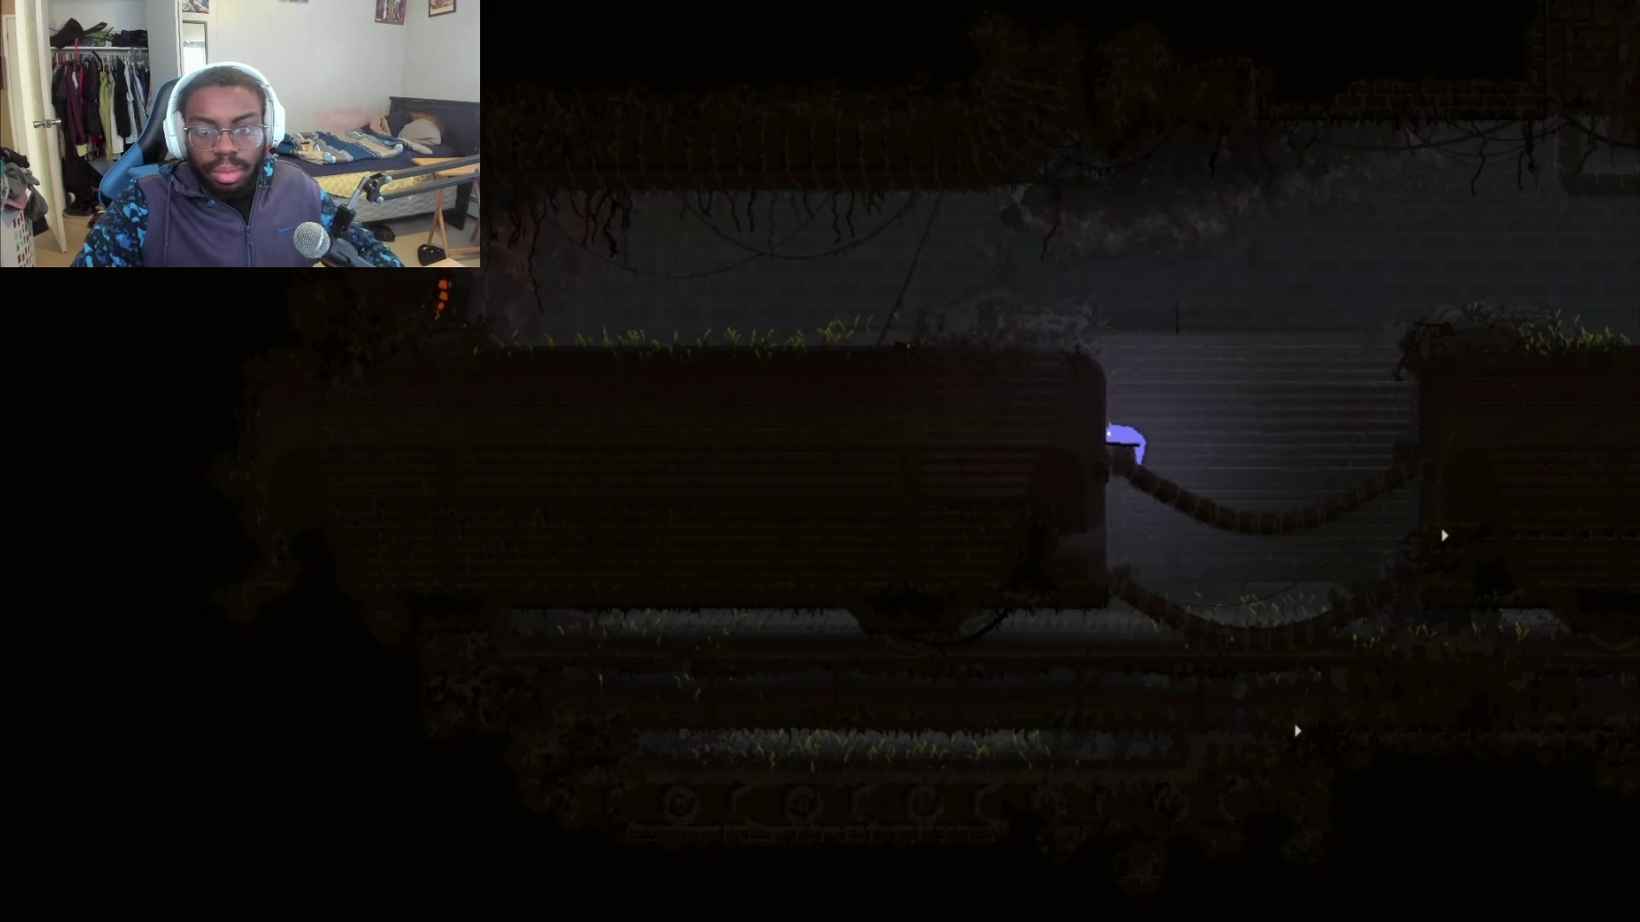
key(Up)
key(Left)
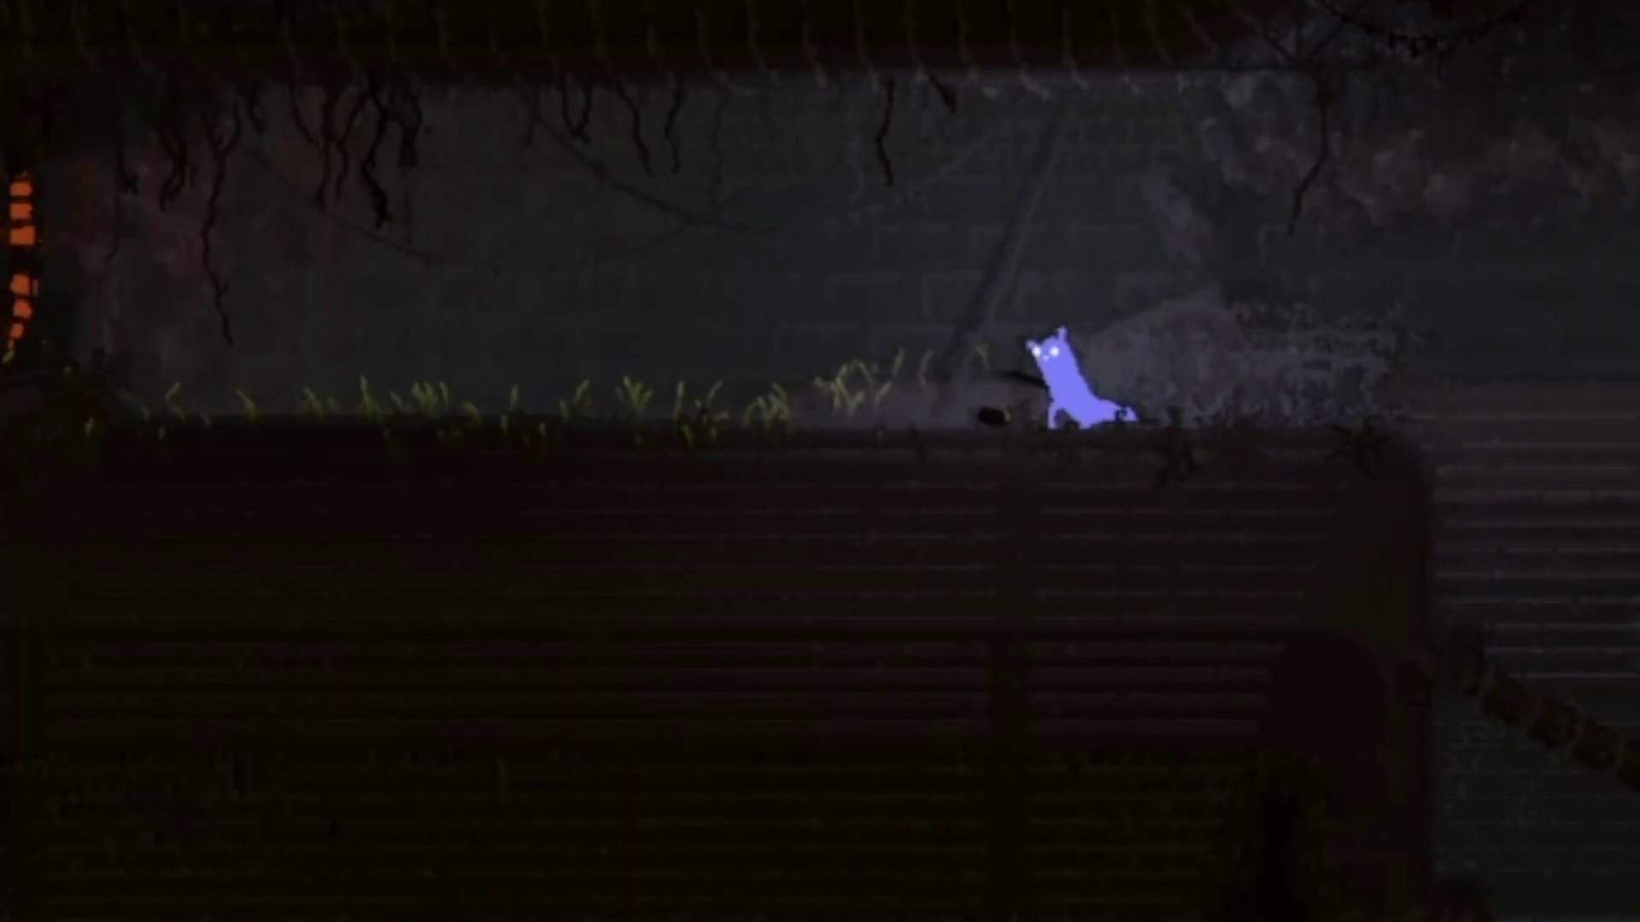
key(z)
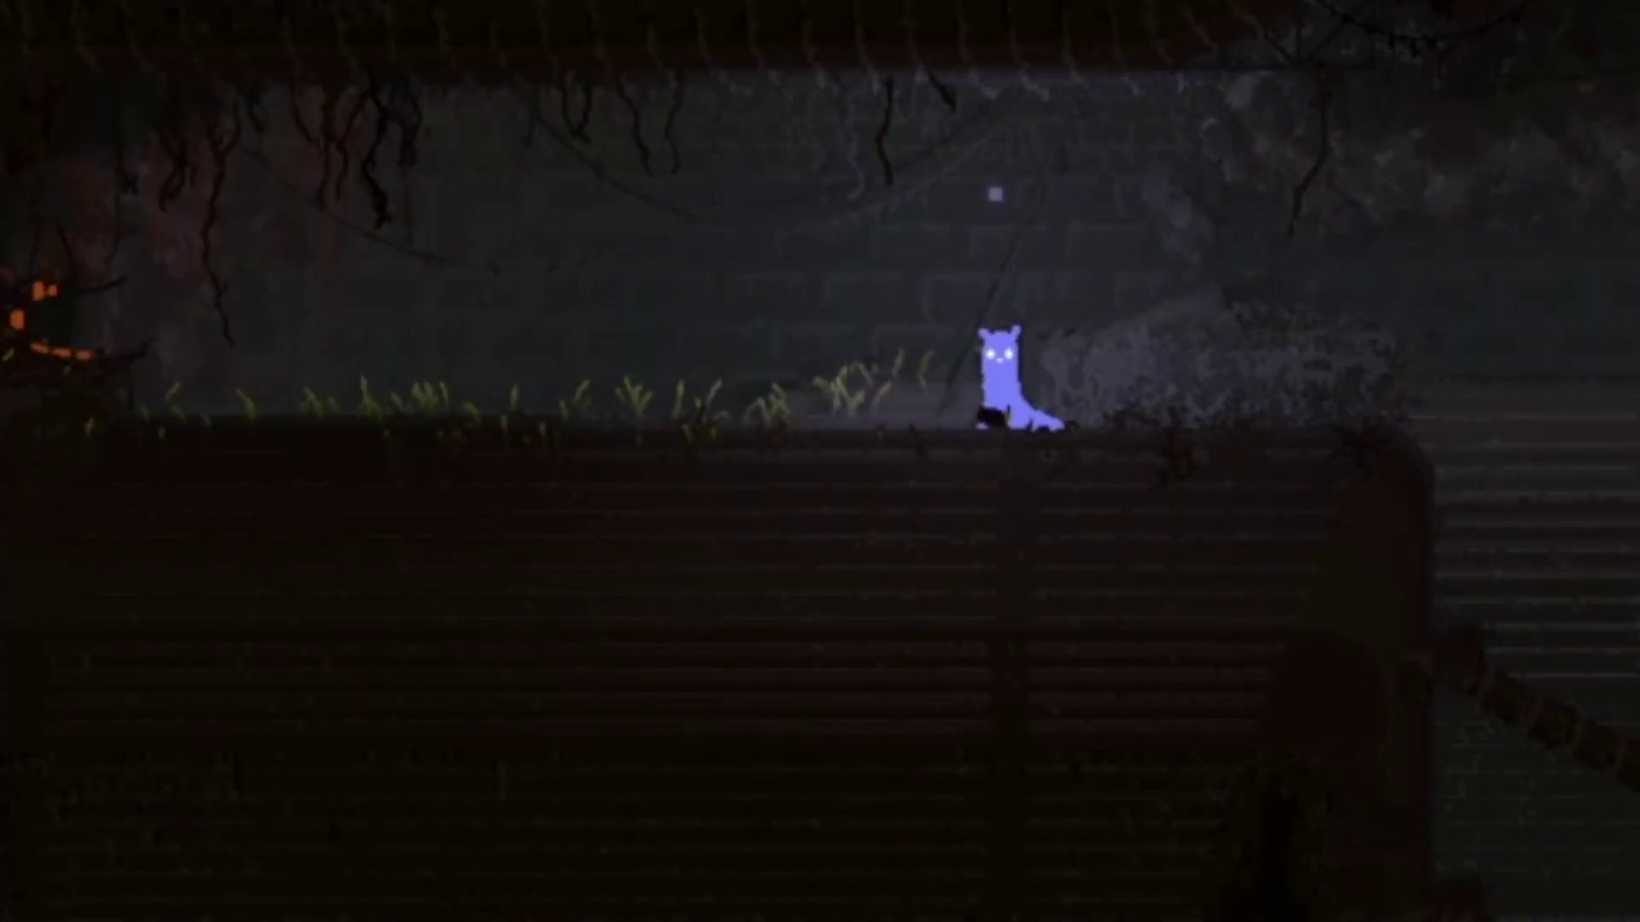
key(Right)
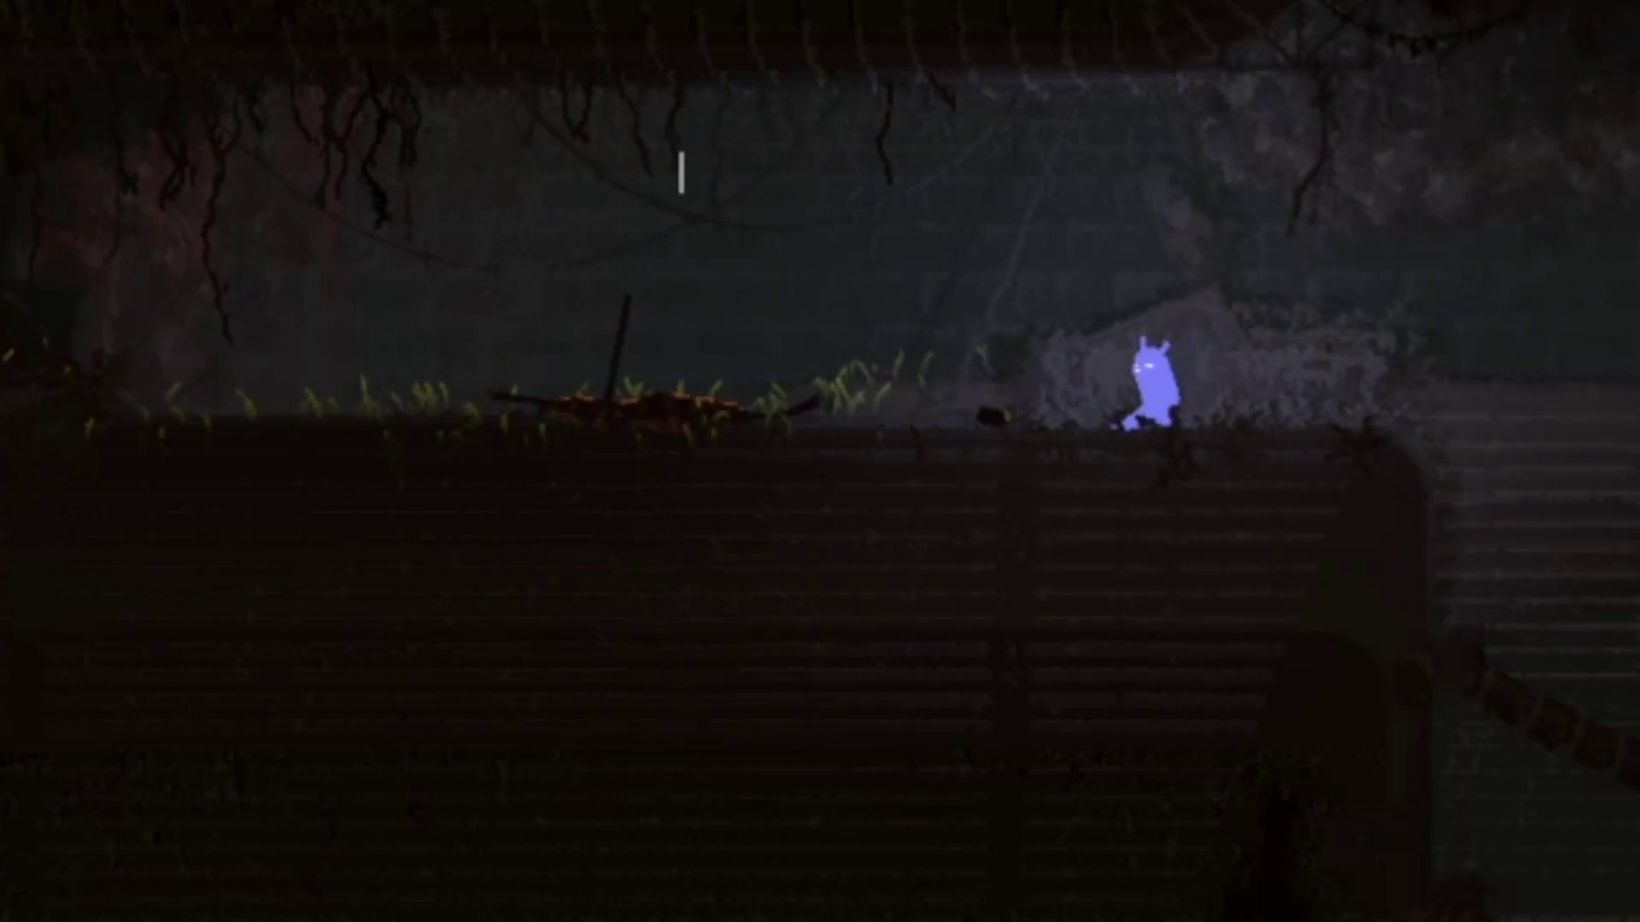
key(Left)
key(Right)
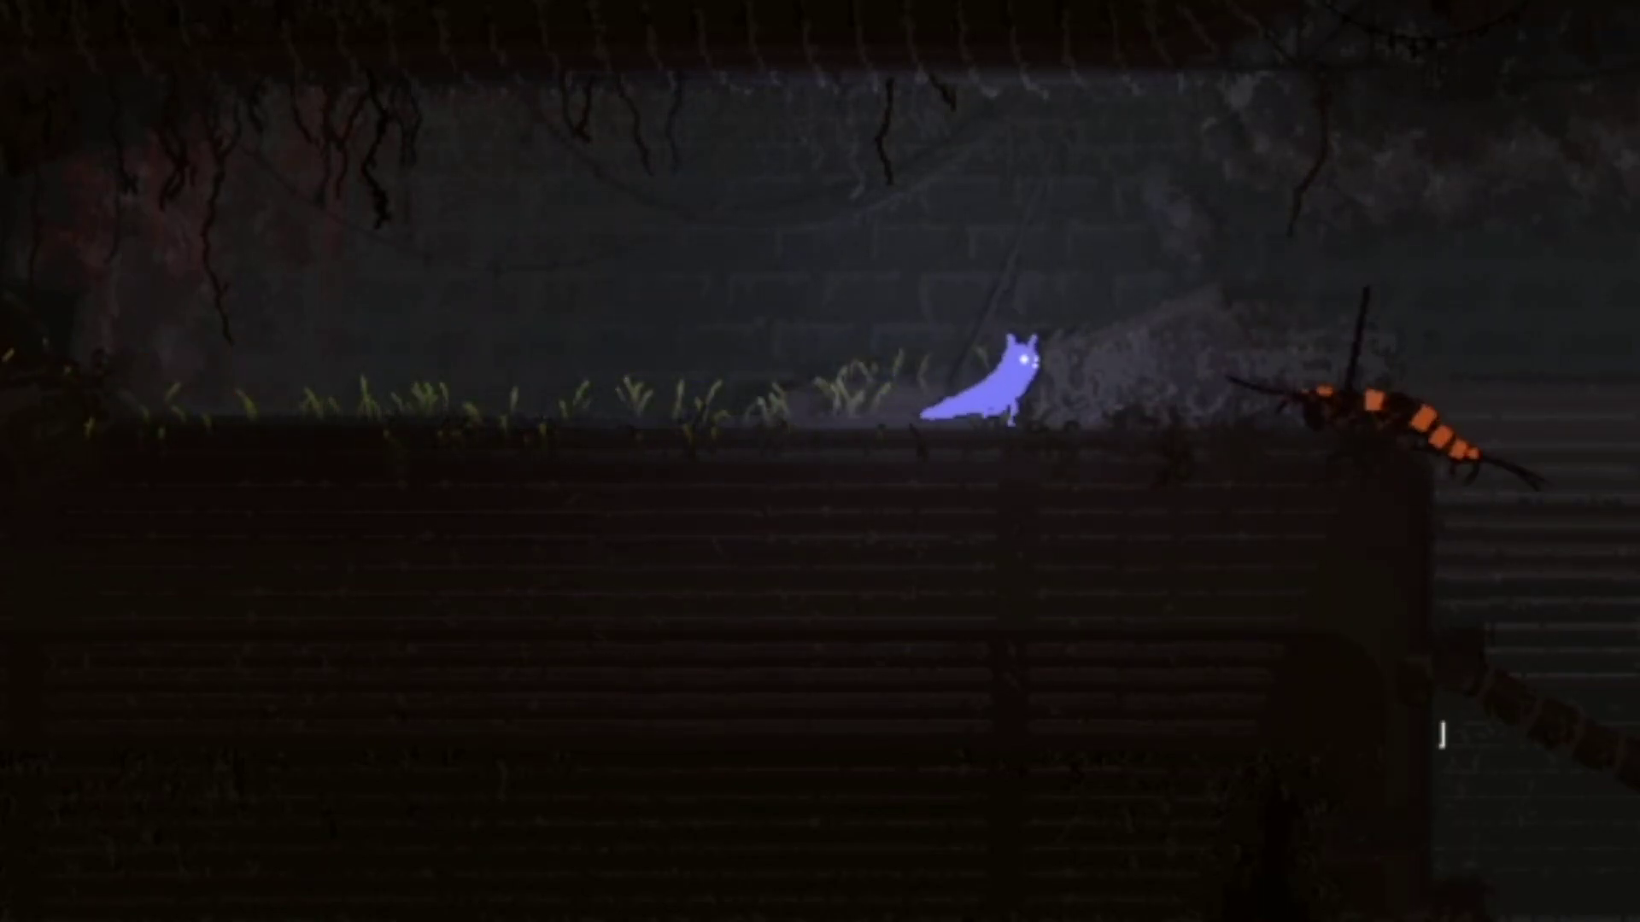
key(Right)
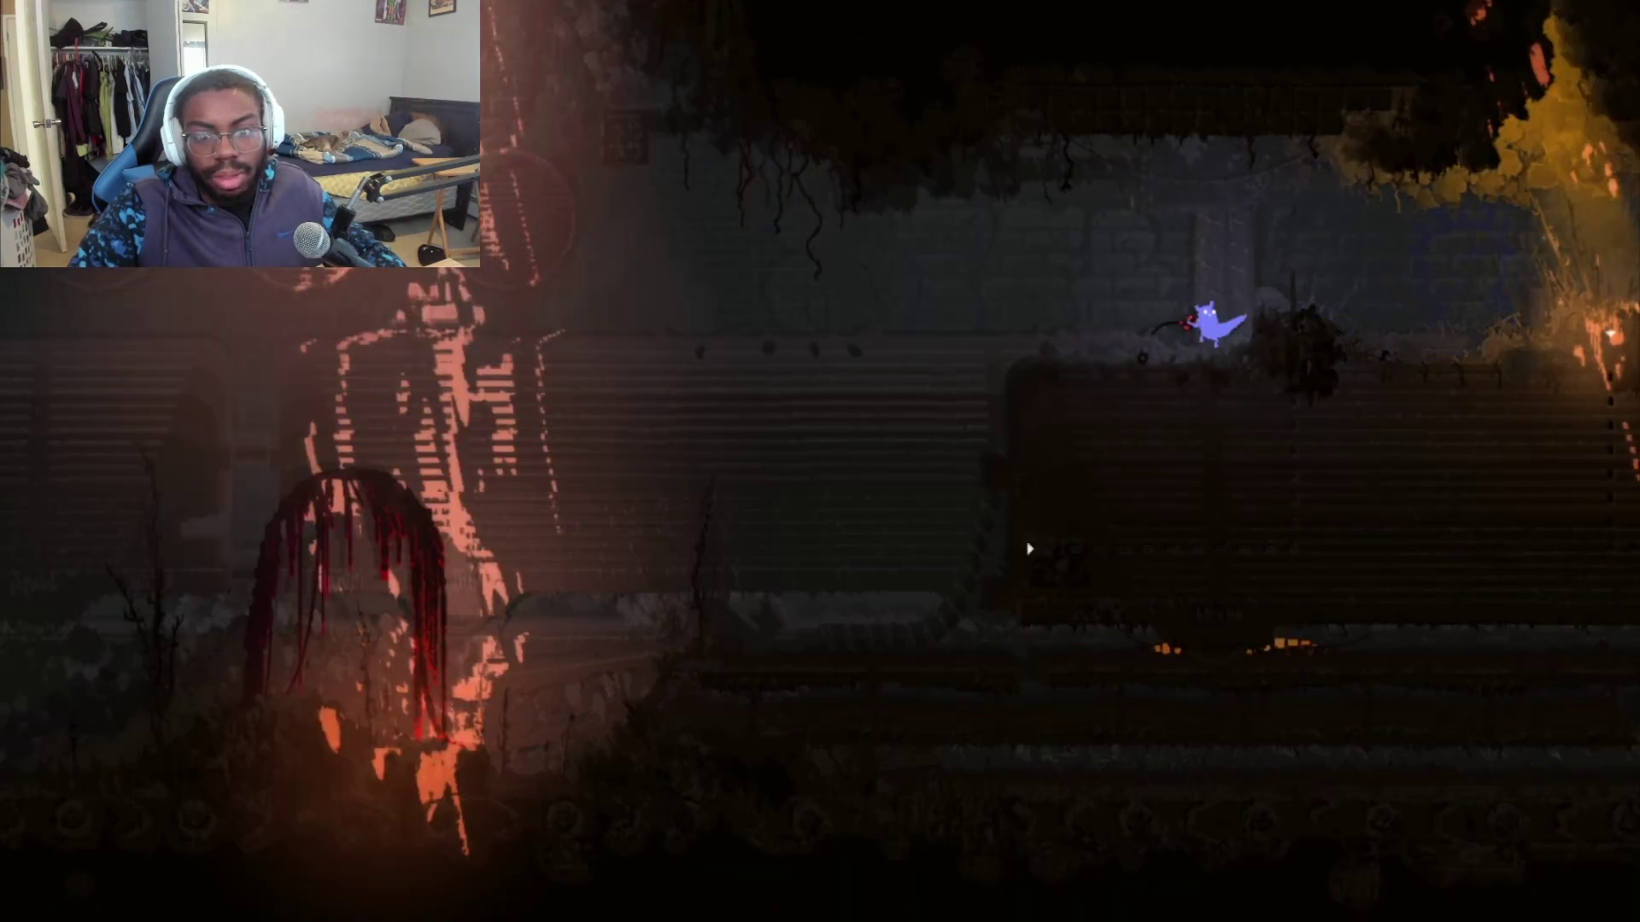
key(Left)
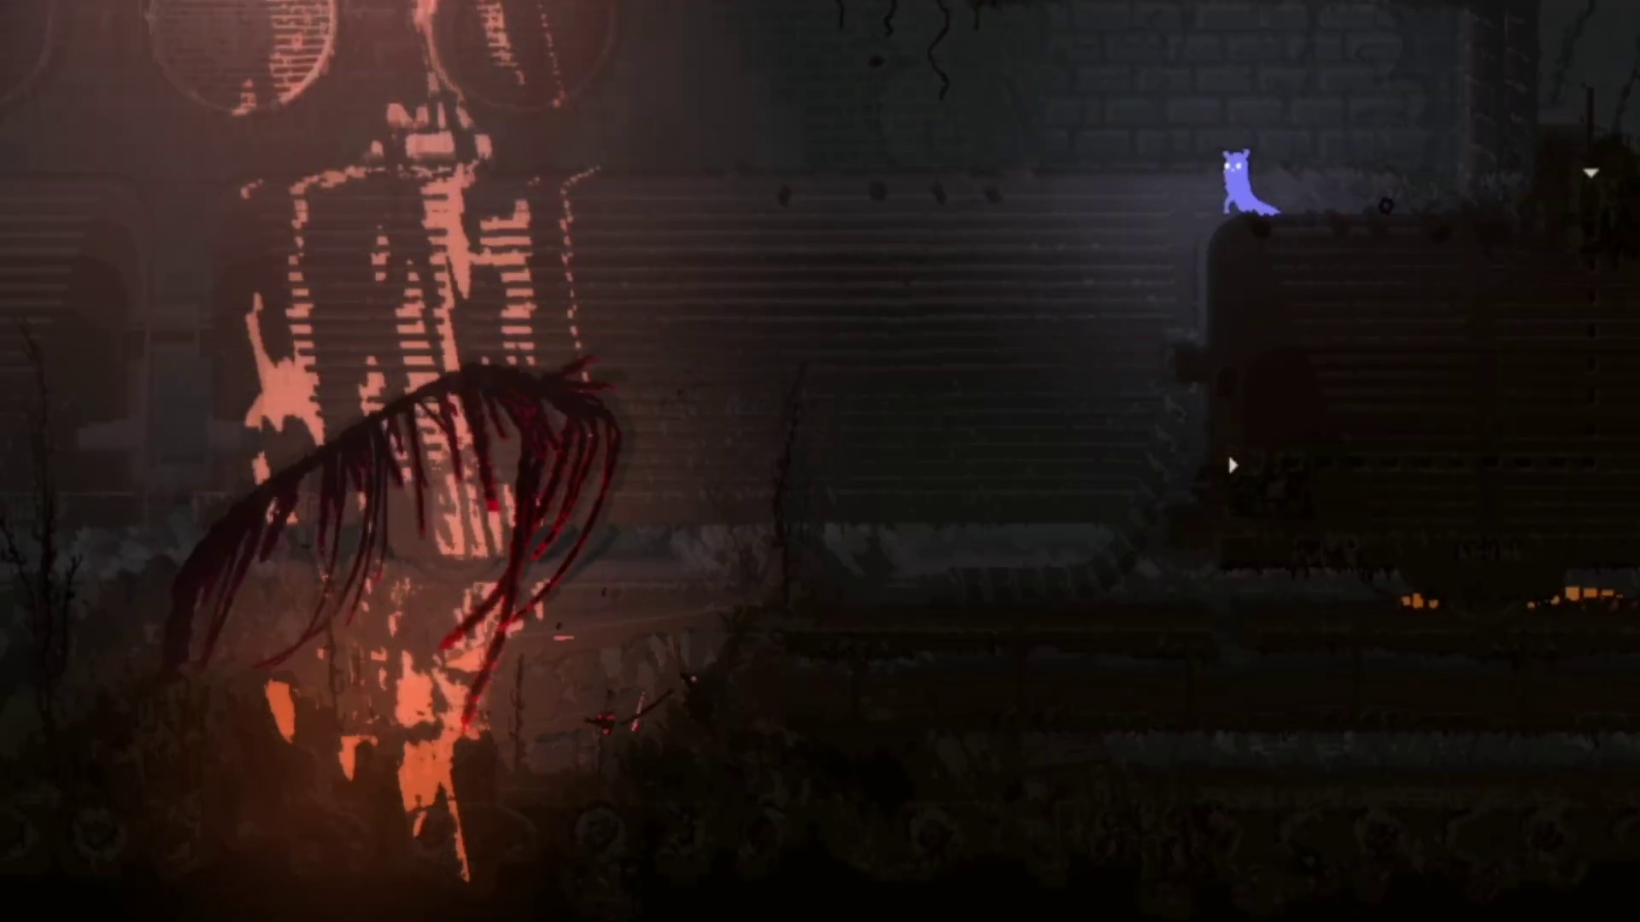
key(Right)
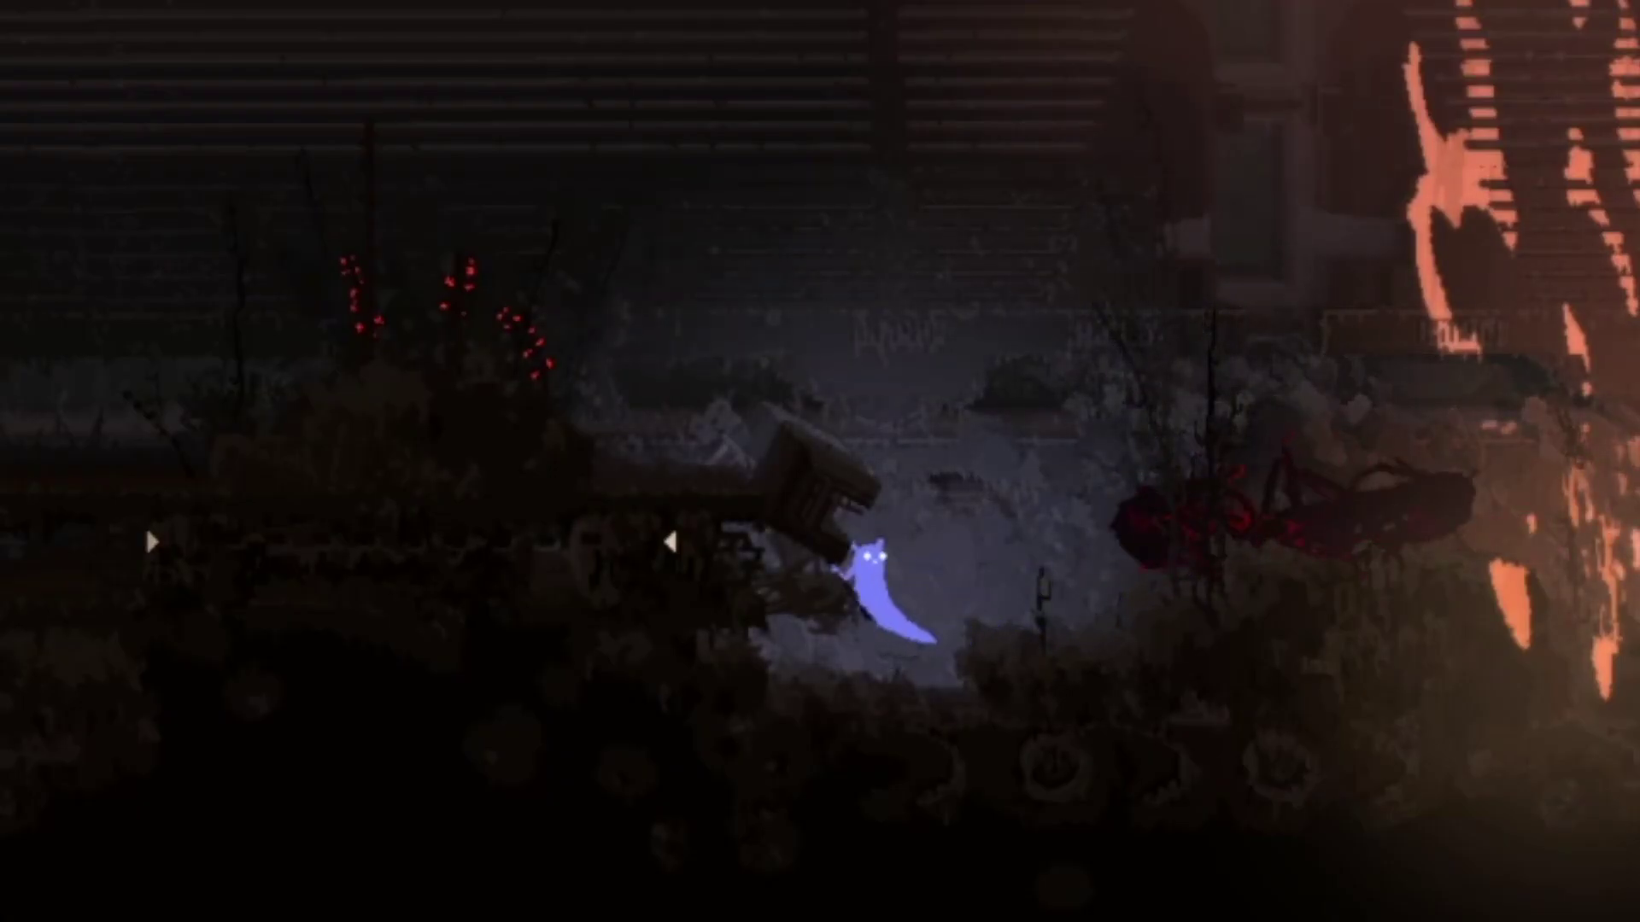
key(Left)
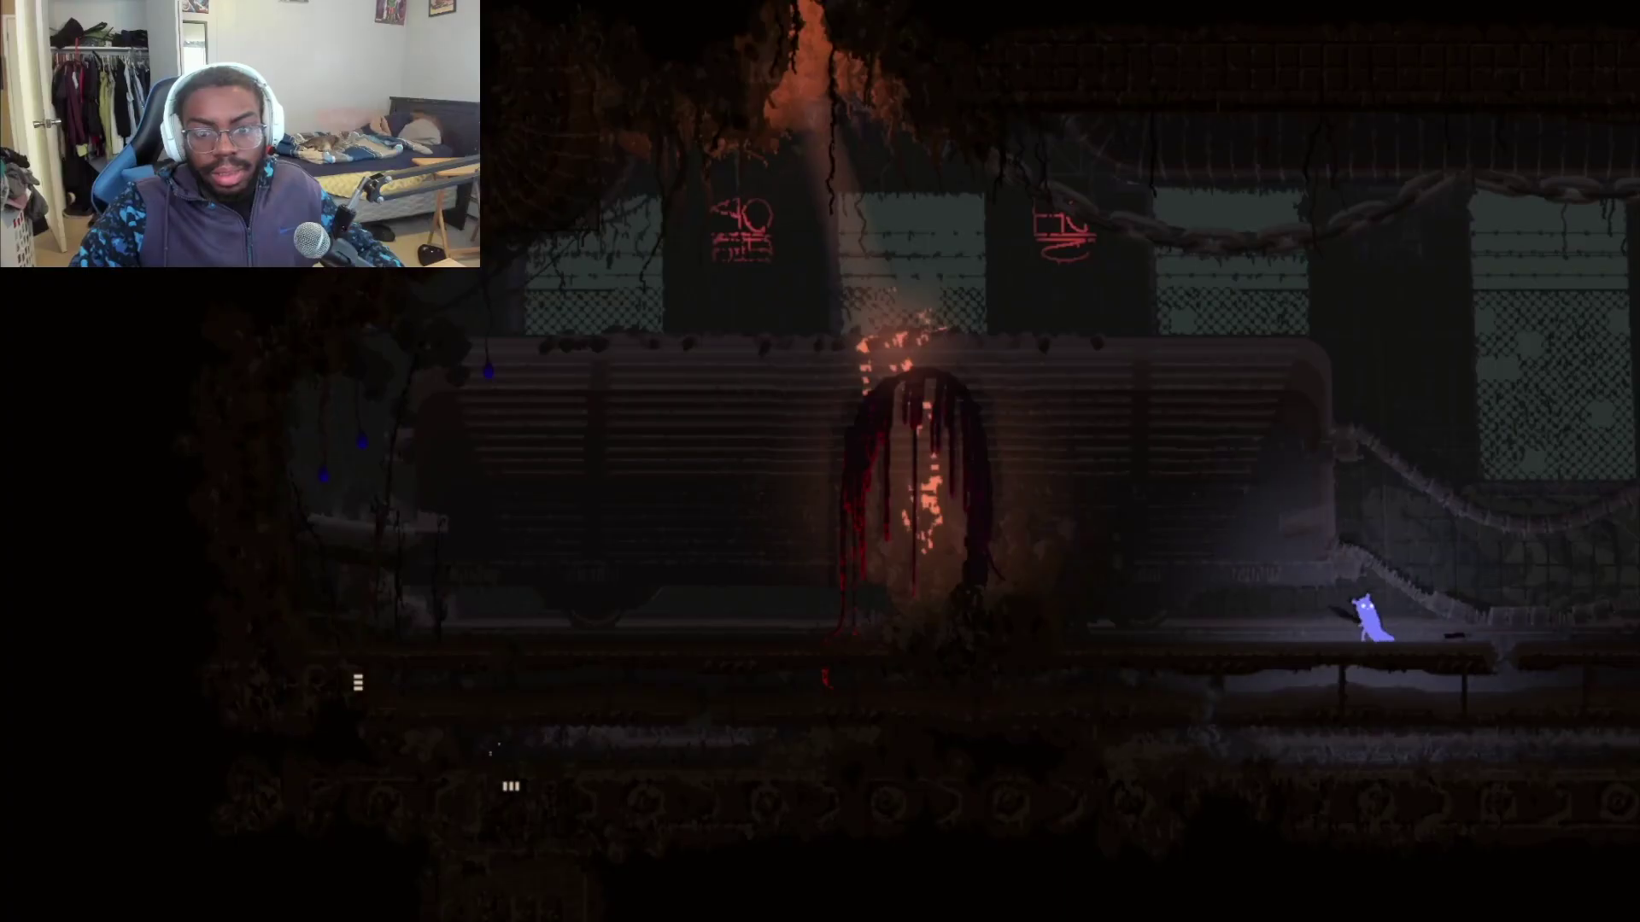
key(Left)
key(Left)
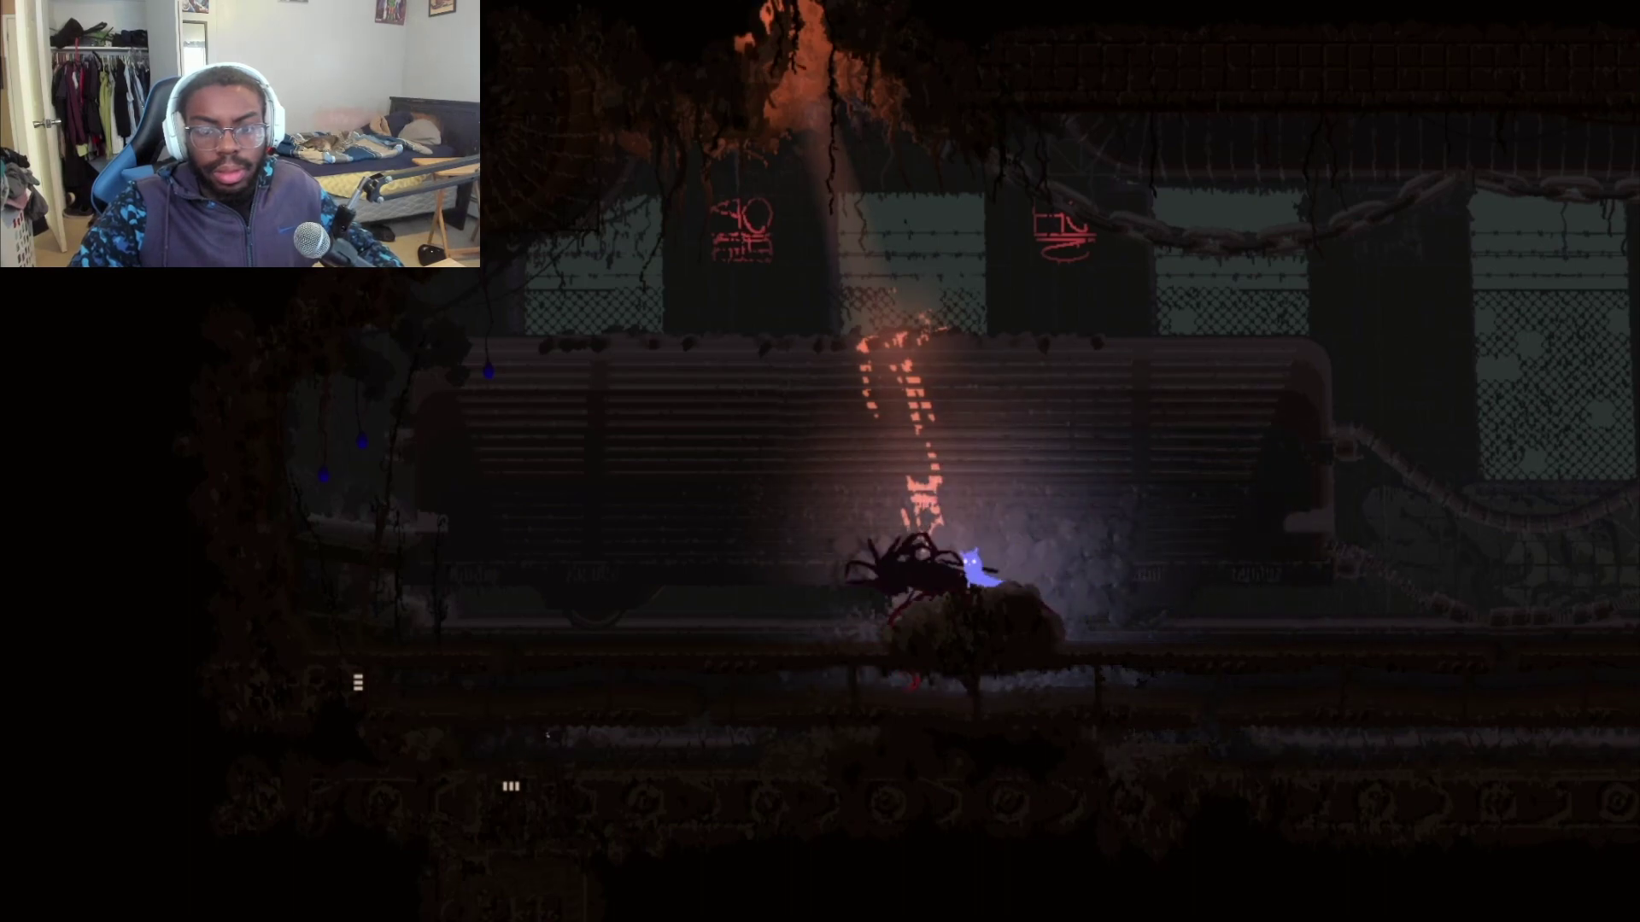
key(Left)
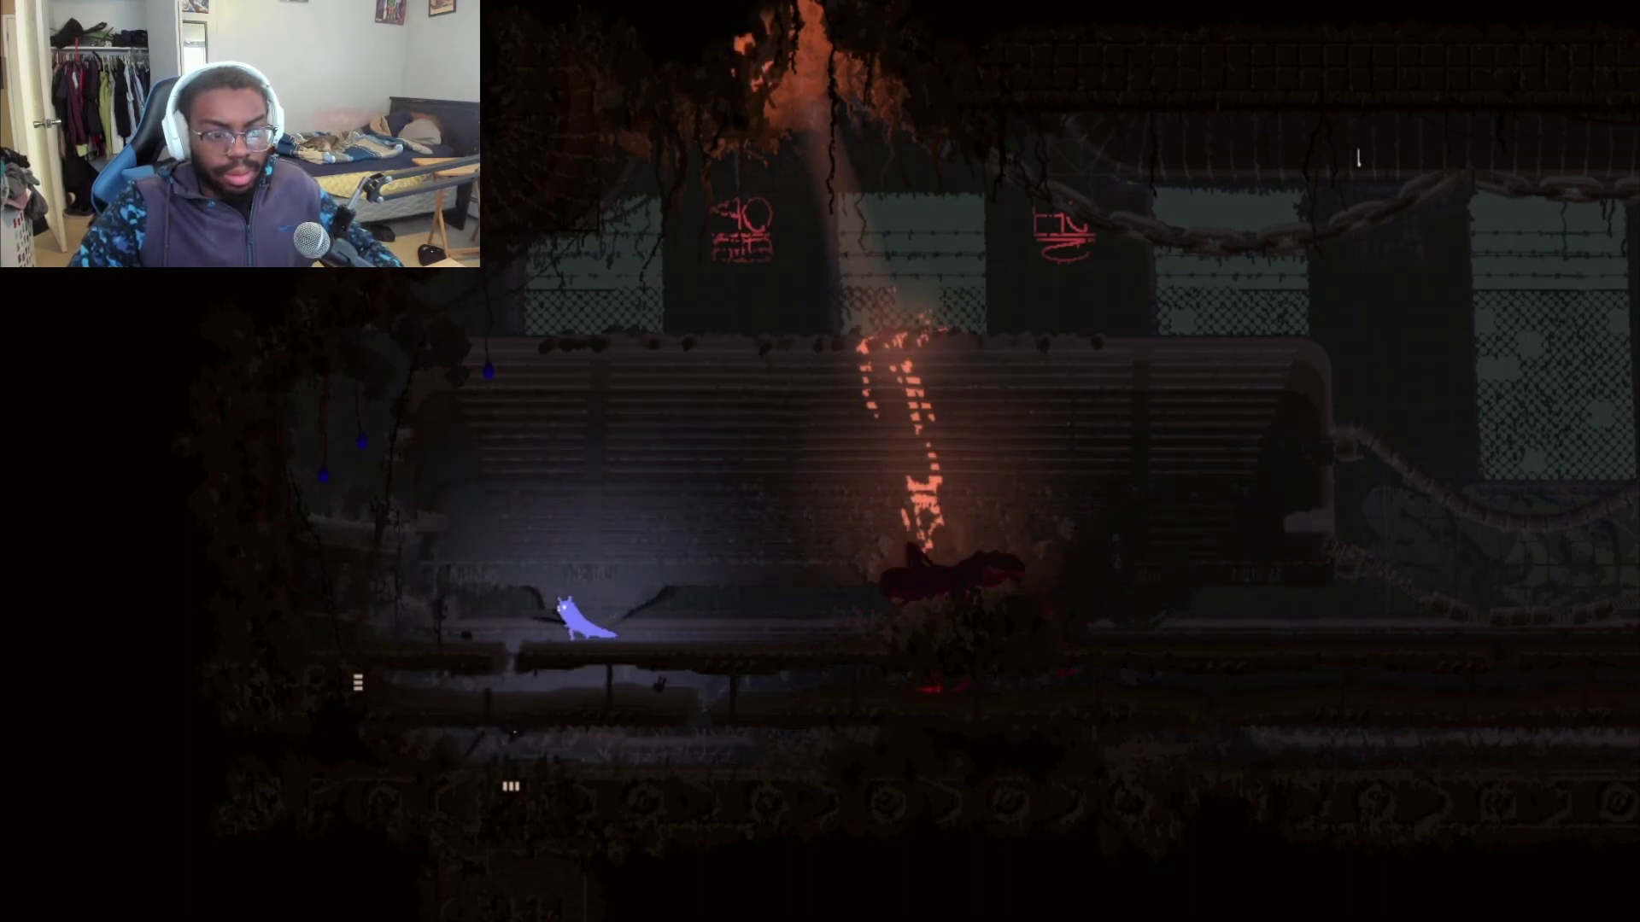
key(Left)
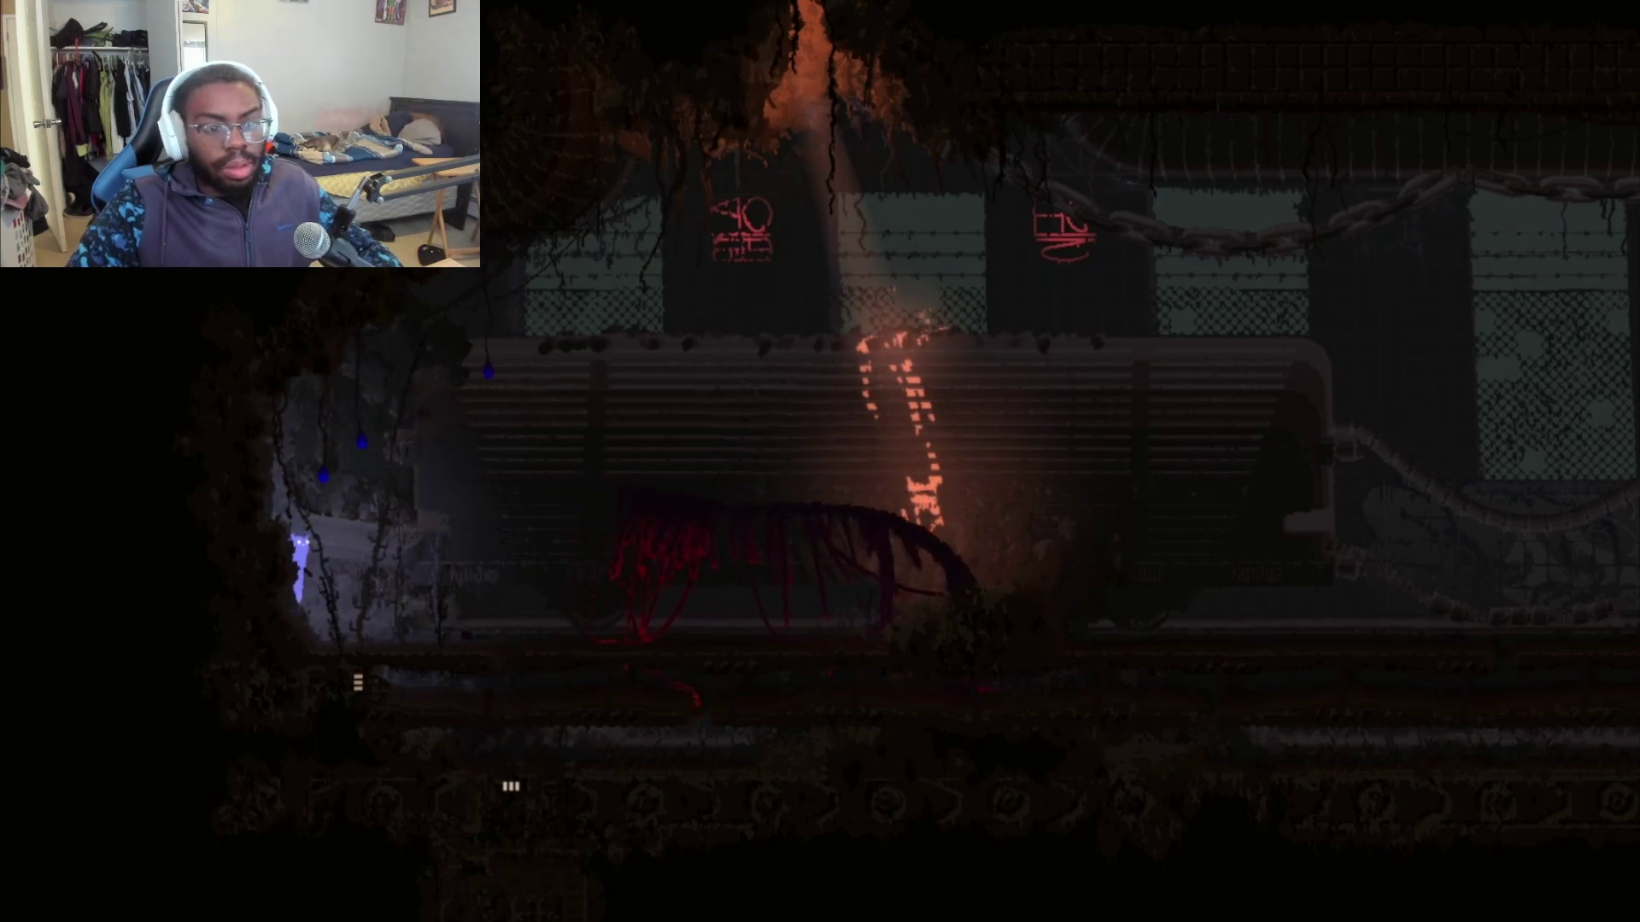
key(Down)
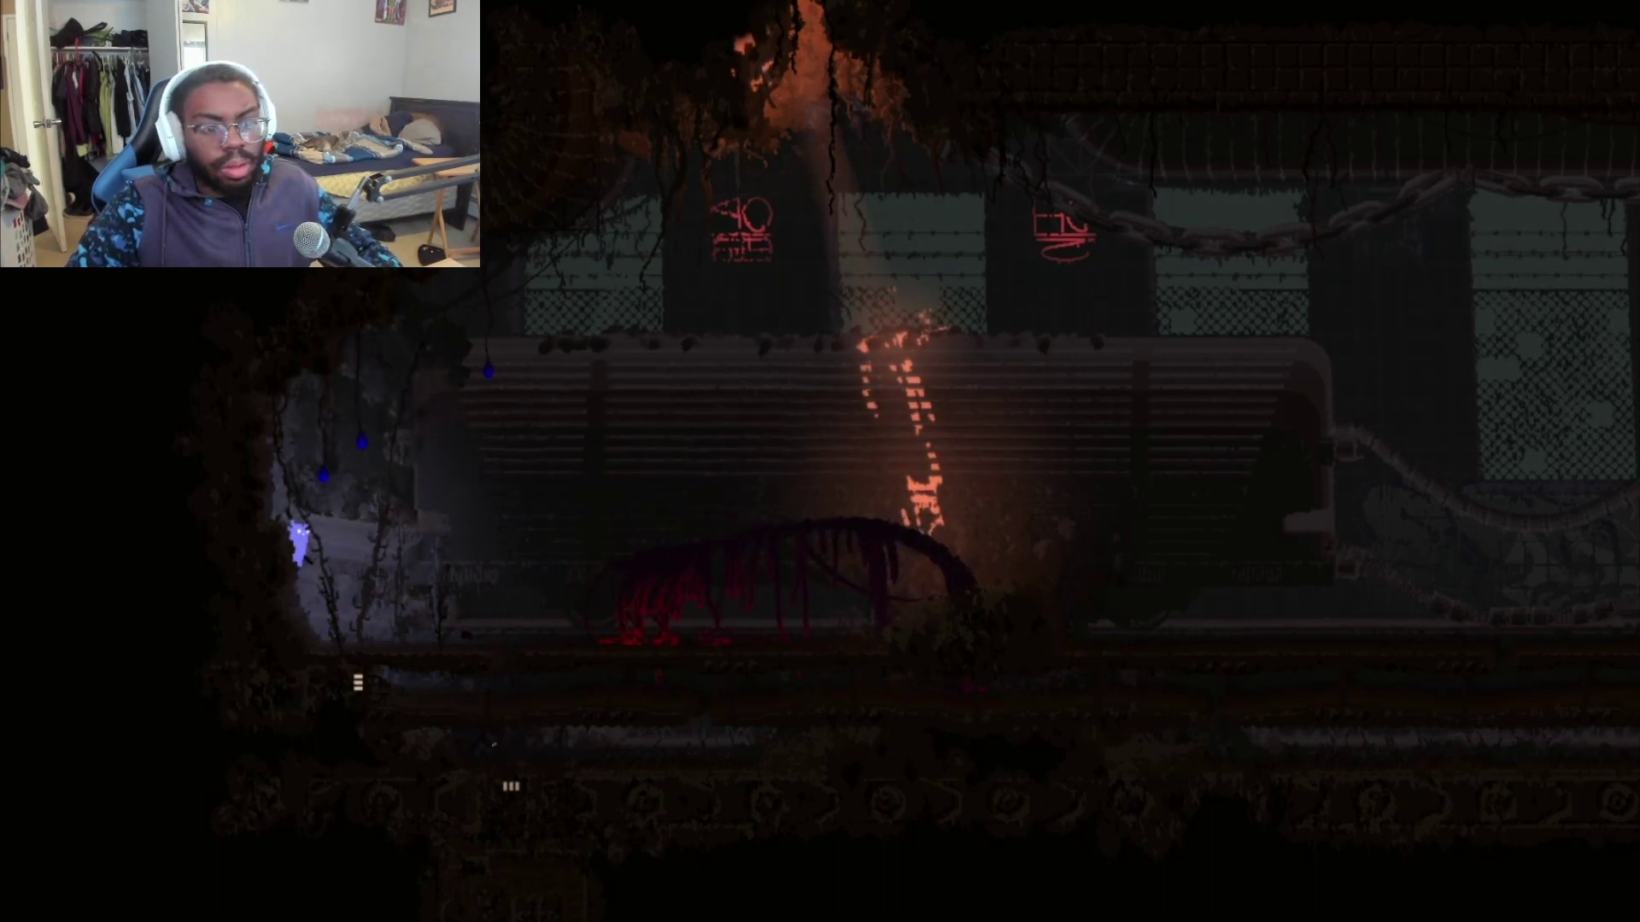
key(Down)
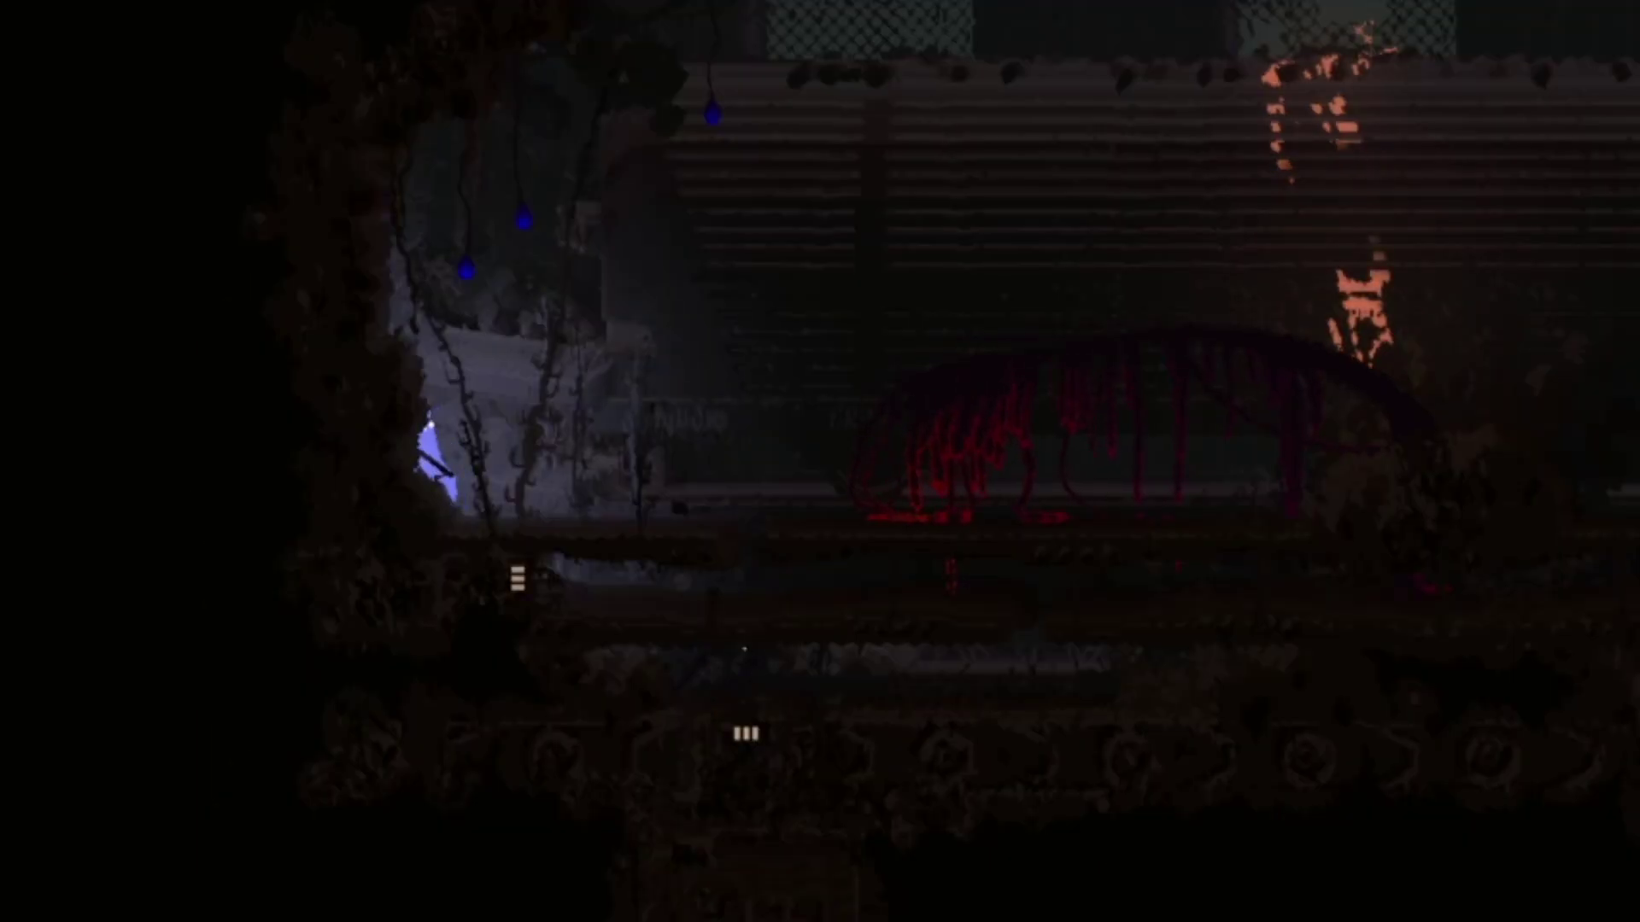
key(z)
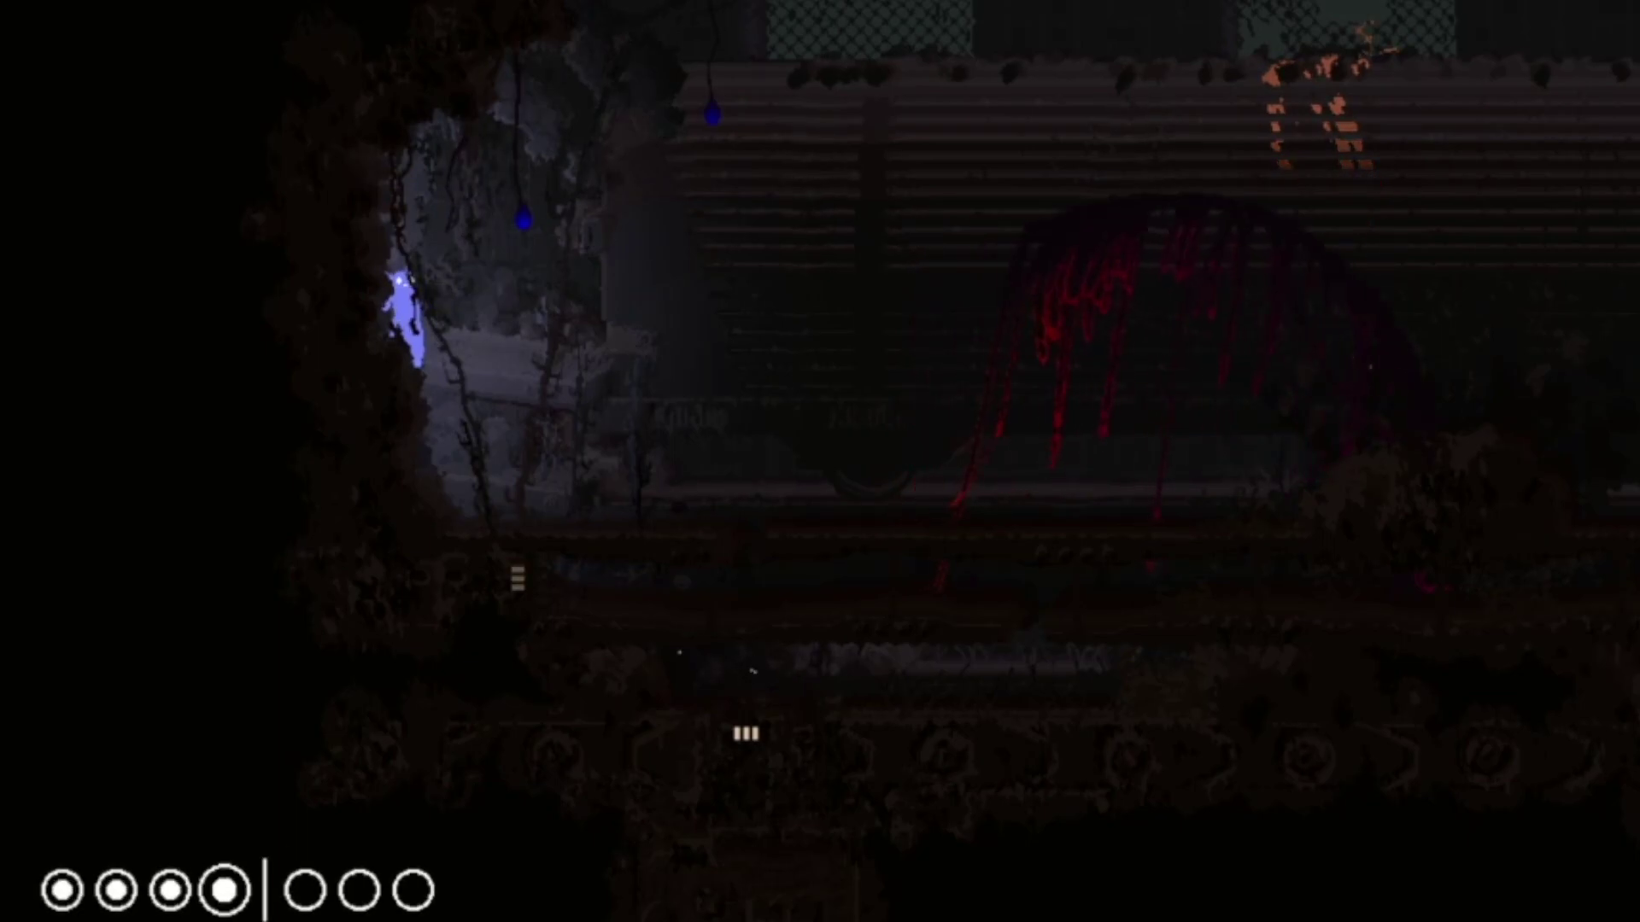
key(z)
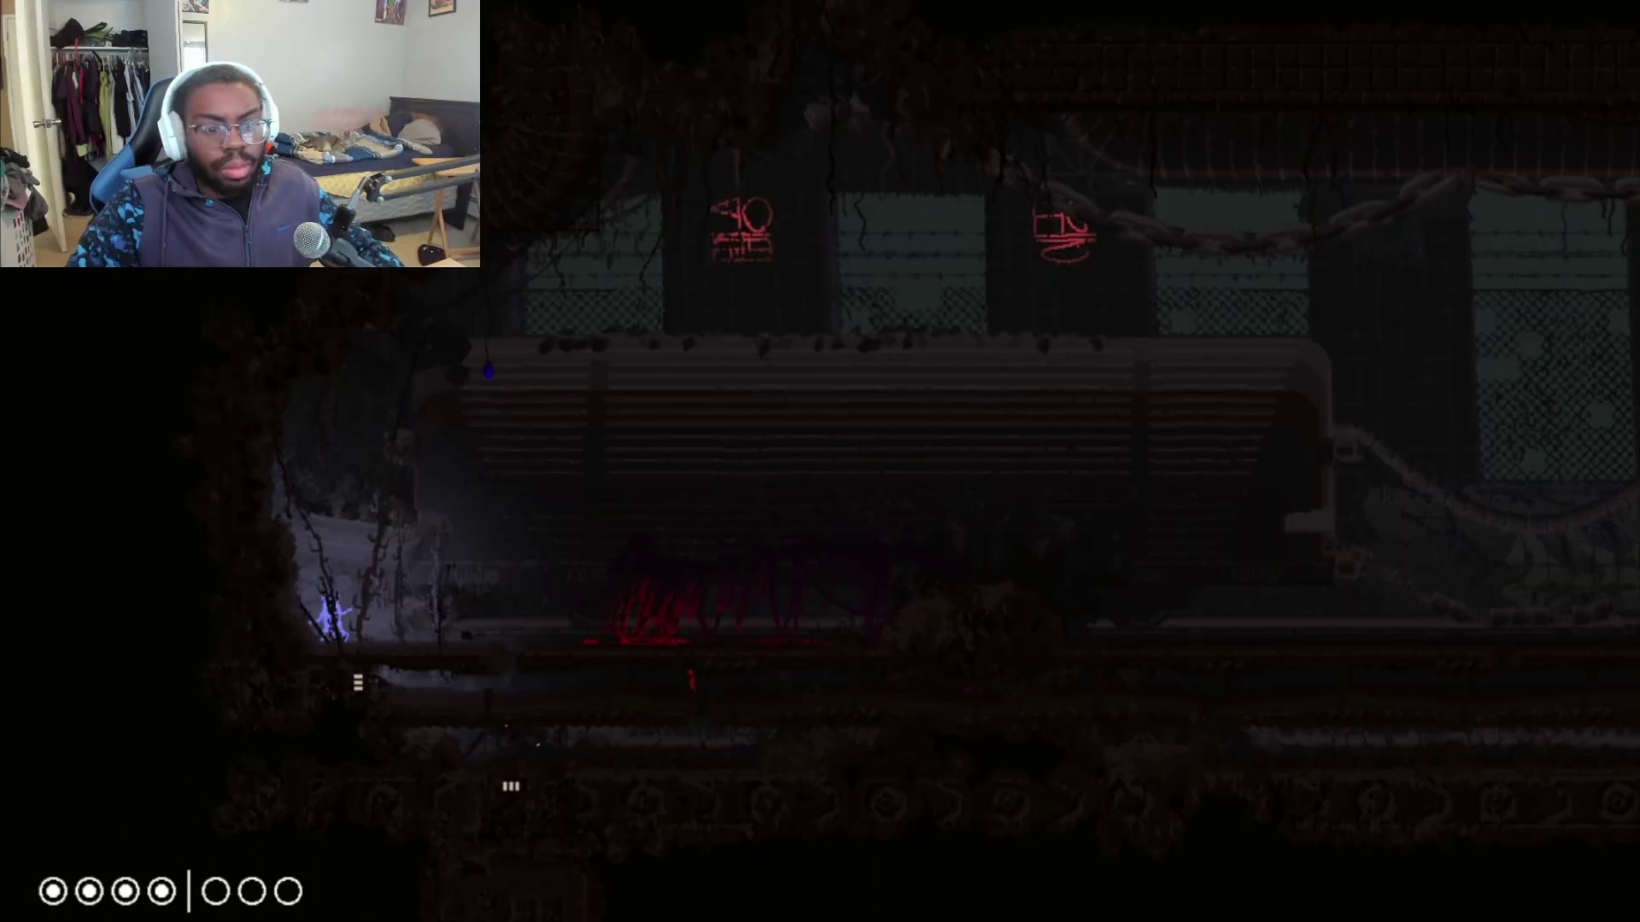
key(Right)
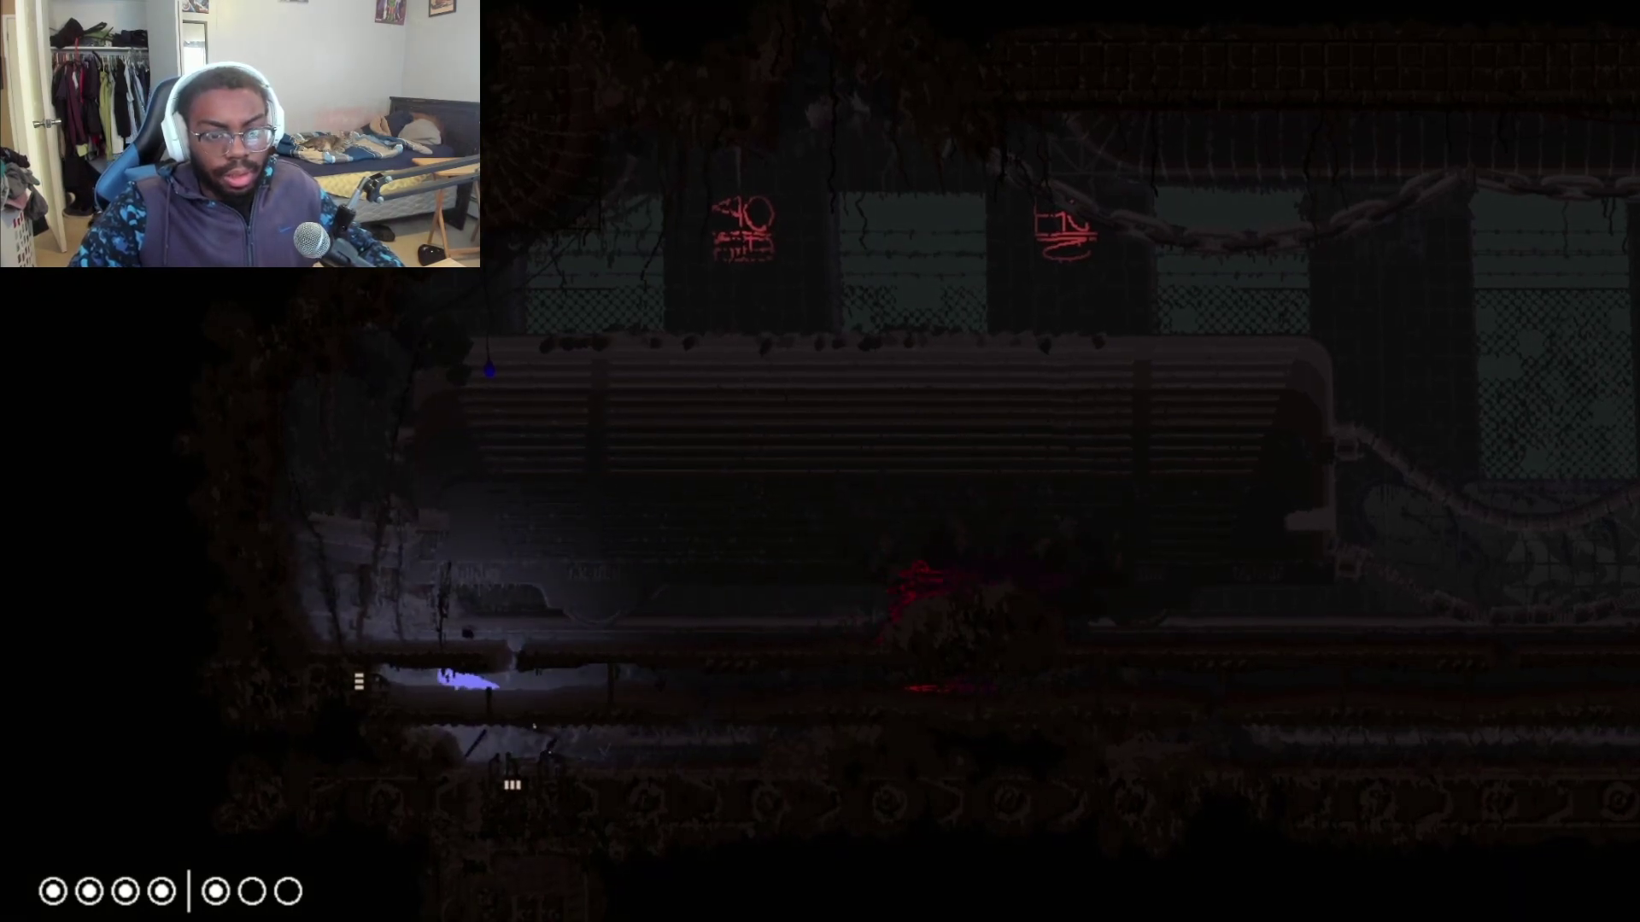
key(Left)
key(Left)
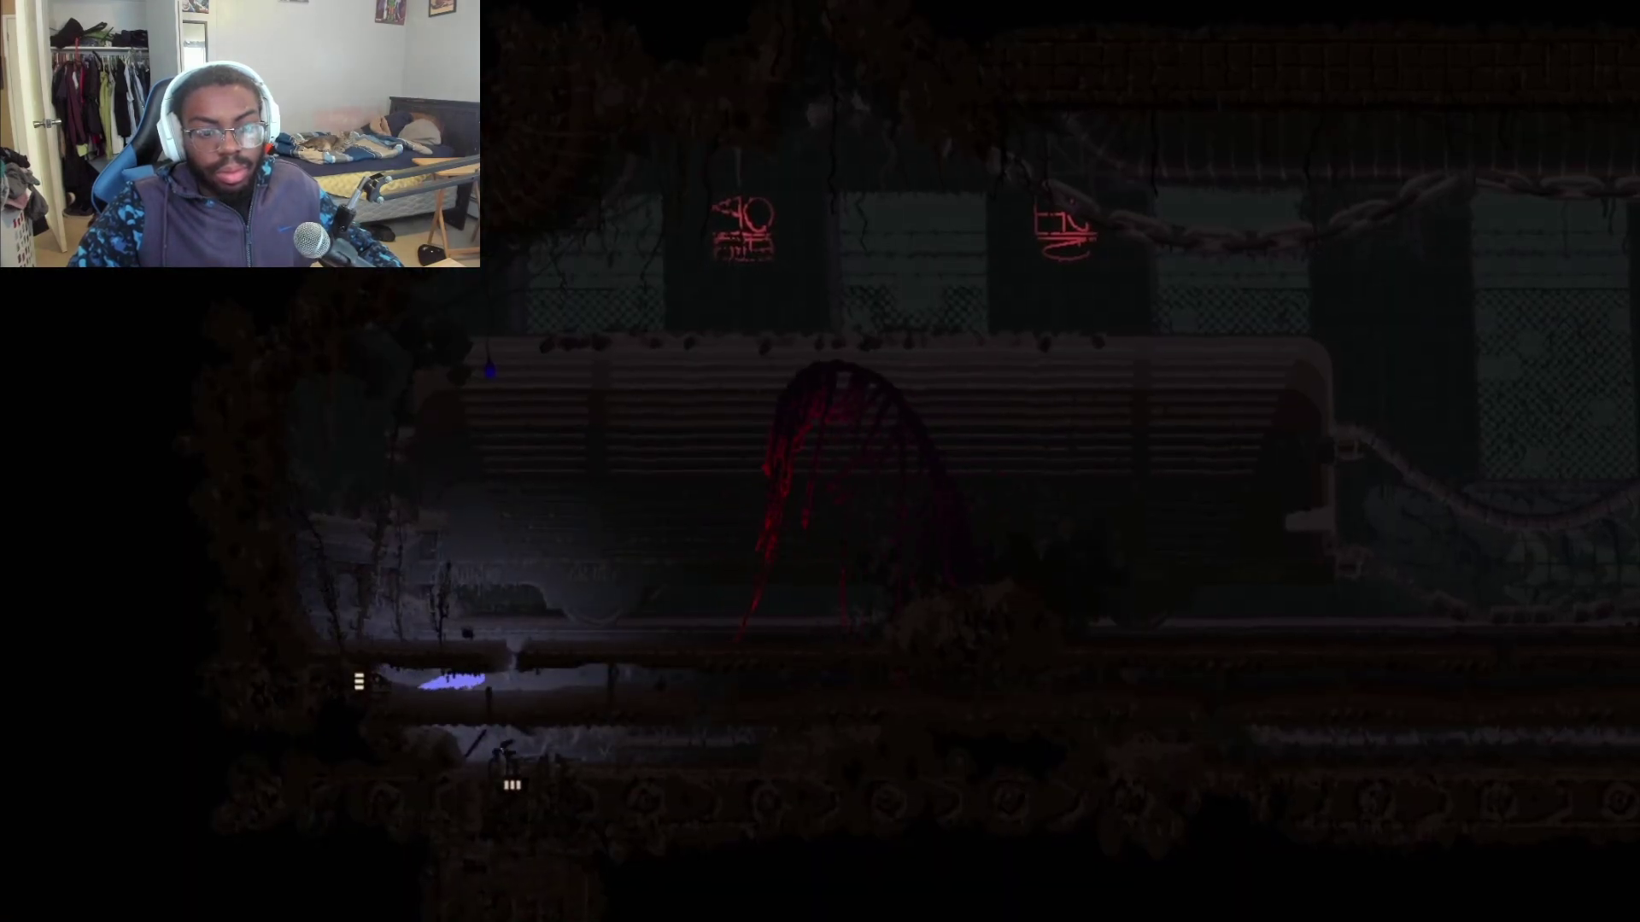
key(Right)
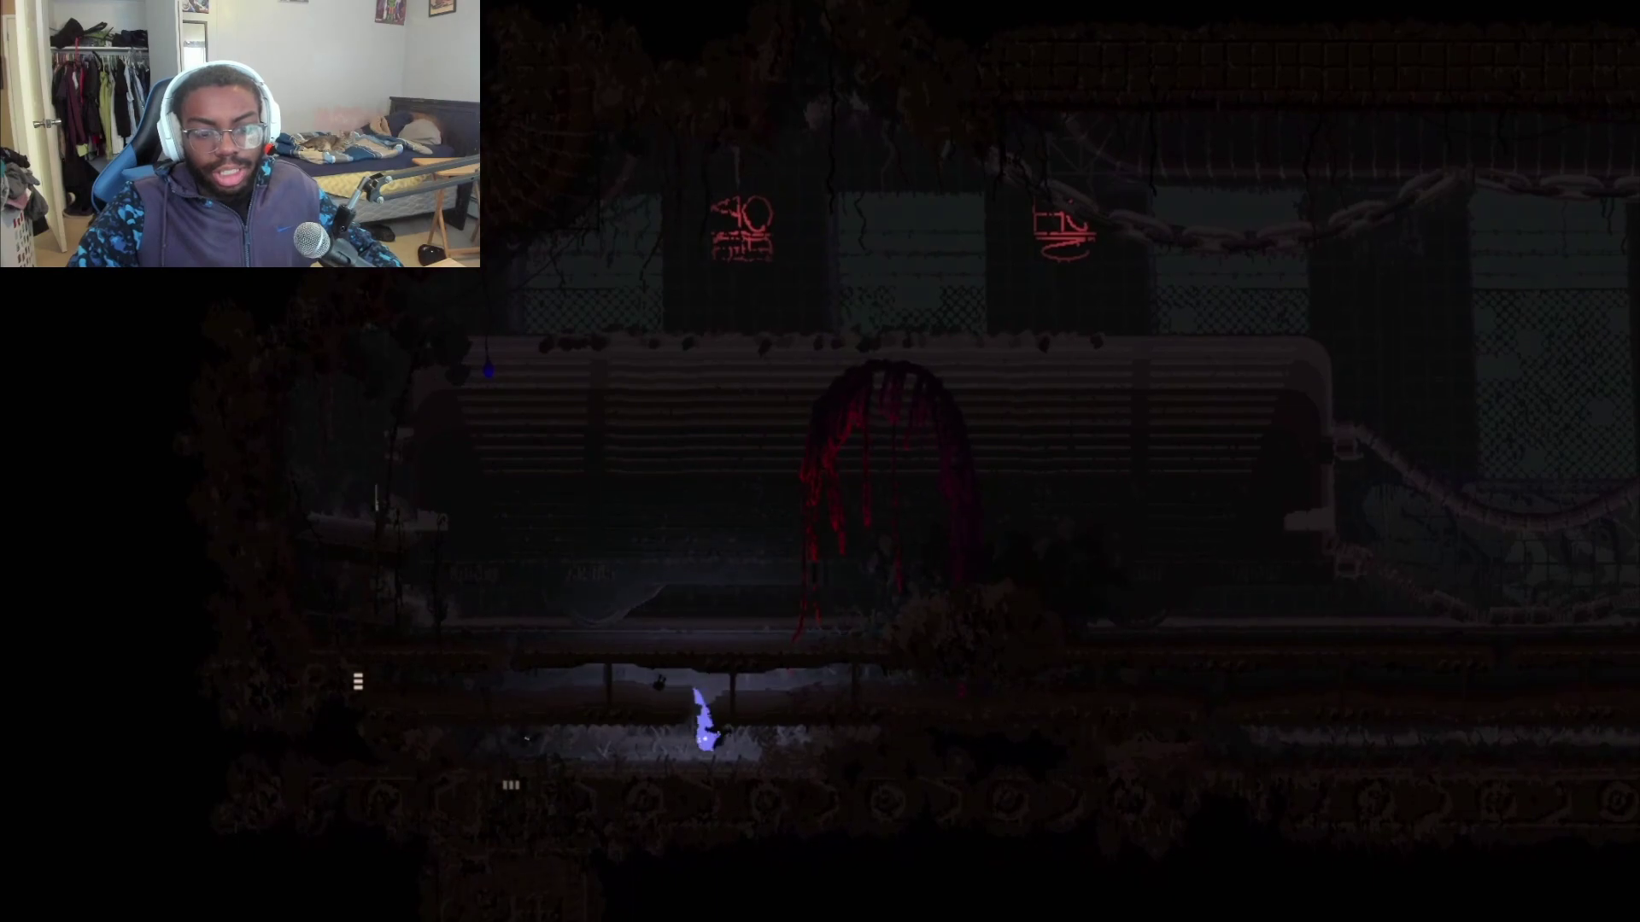
key(Left)
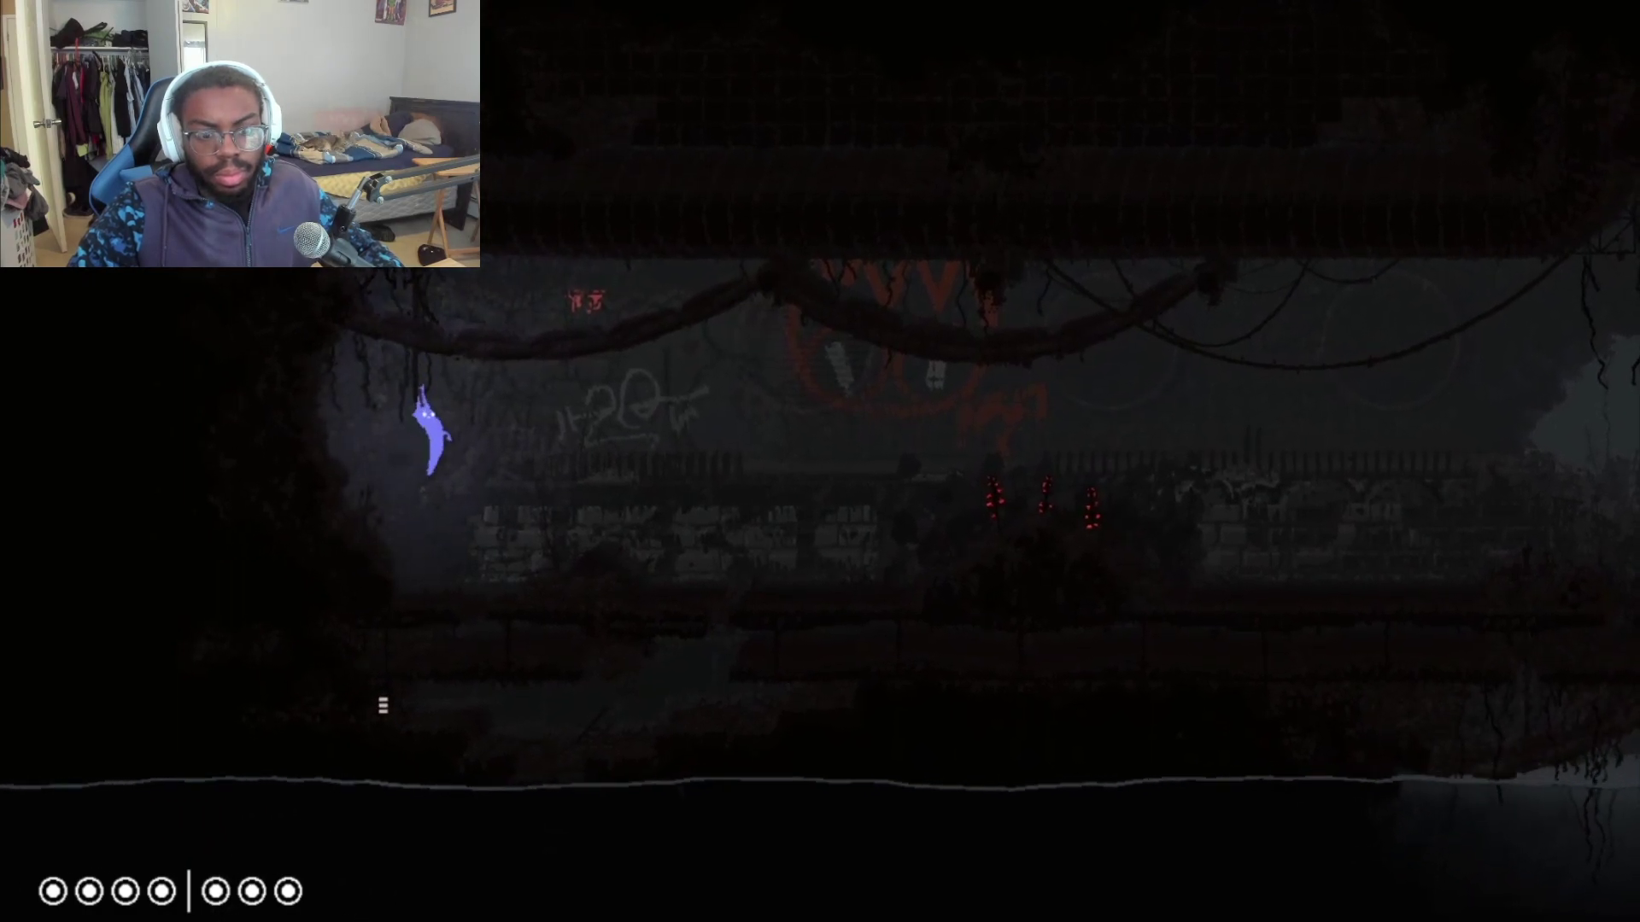
key(Up)
key(Down)
key(Left)
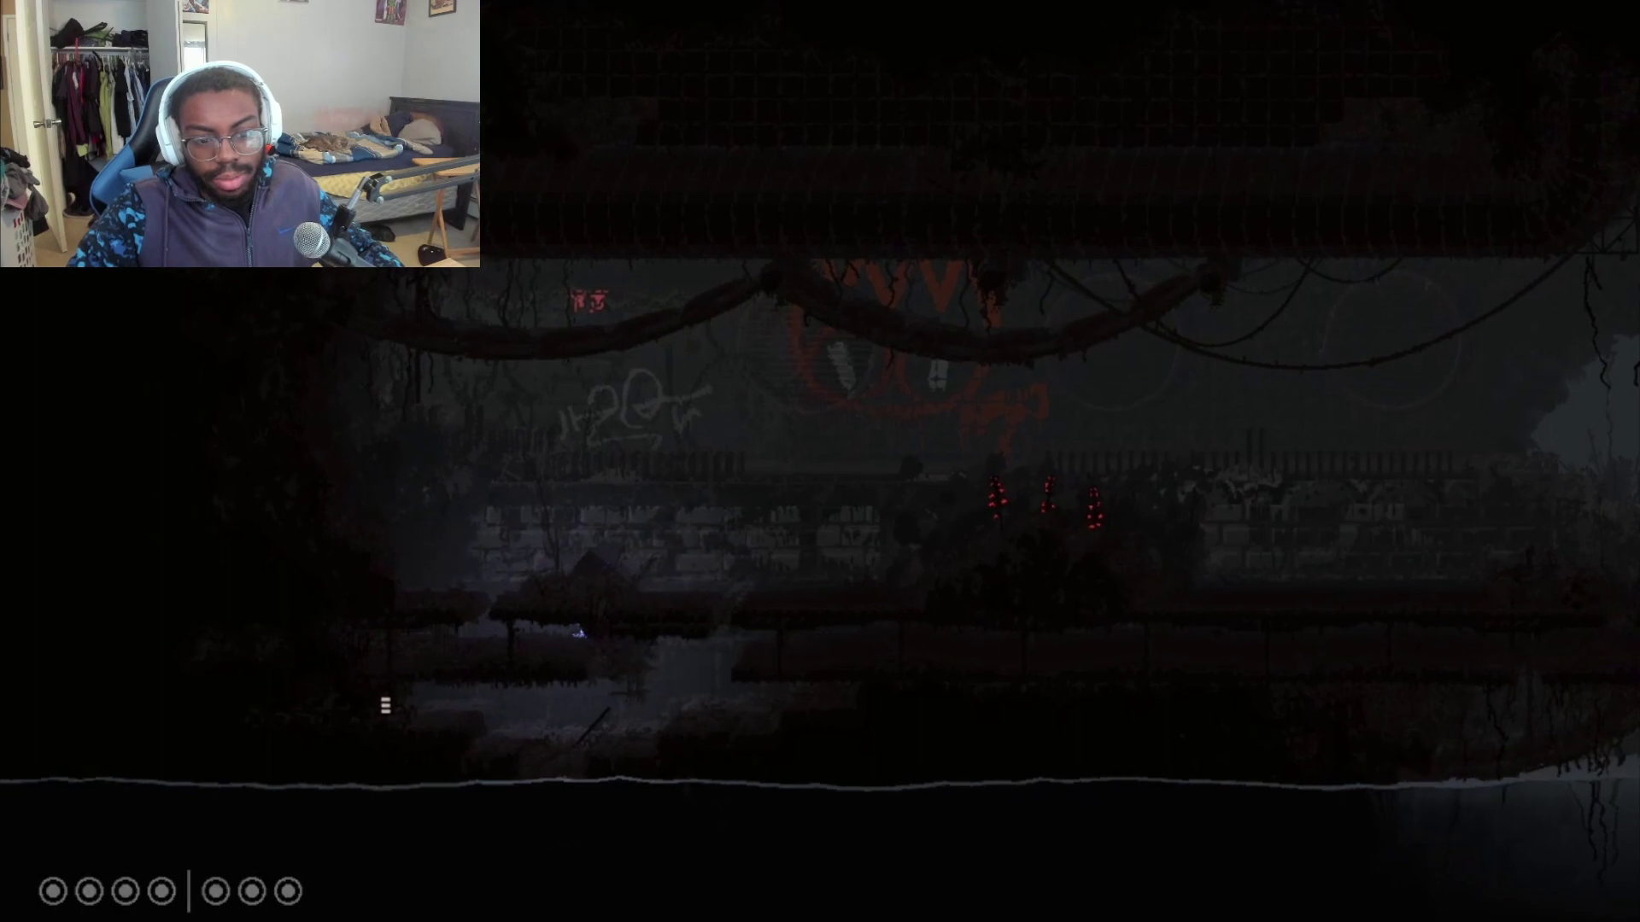
key(Left)
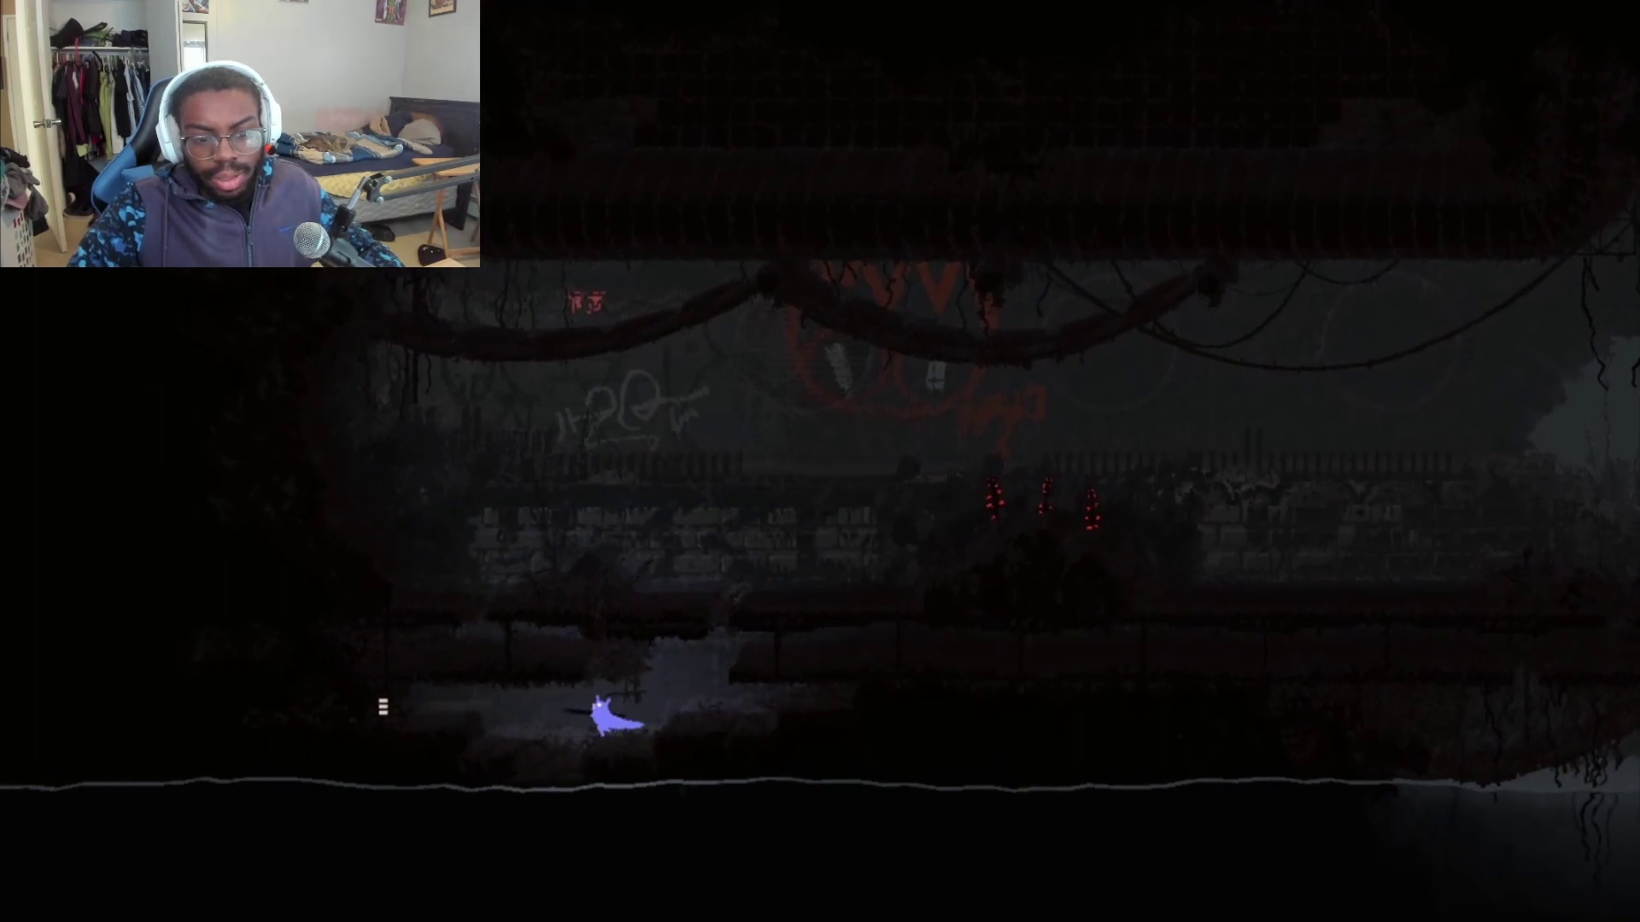
key(Left)
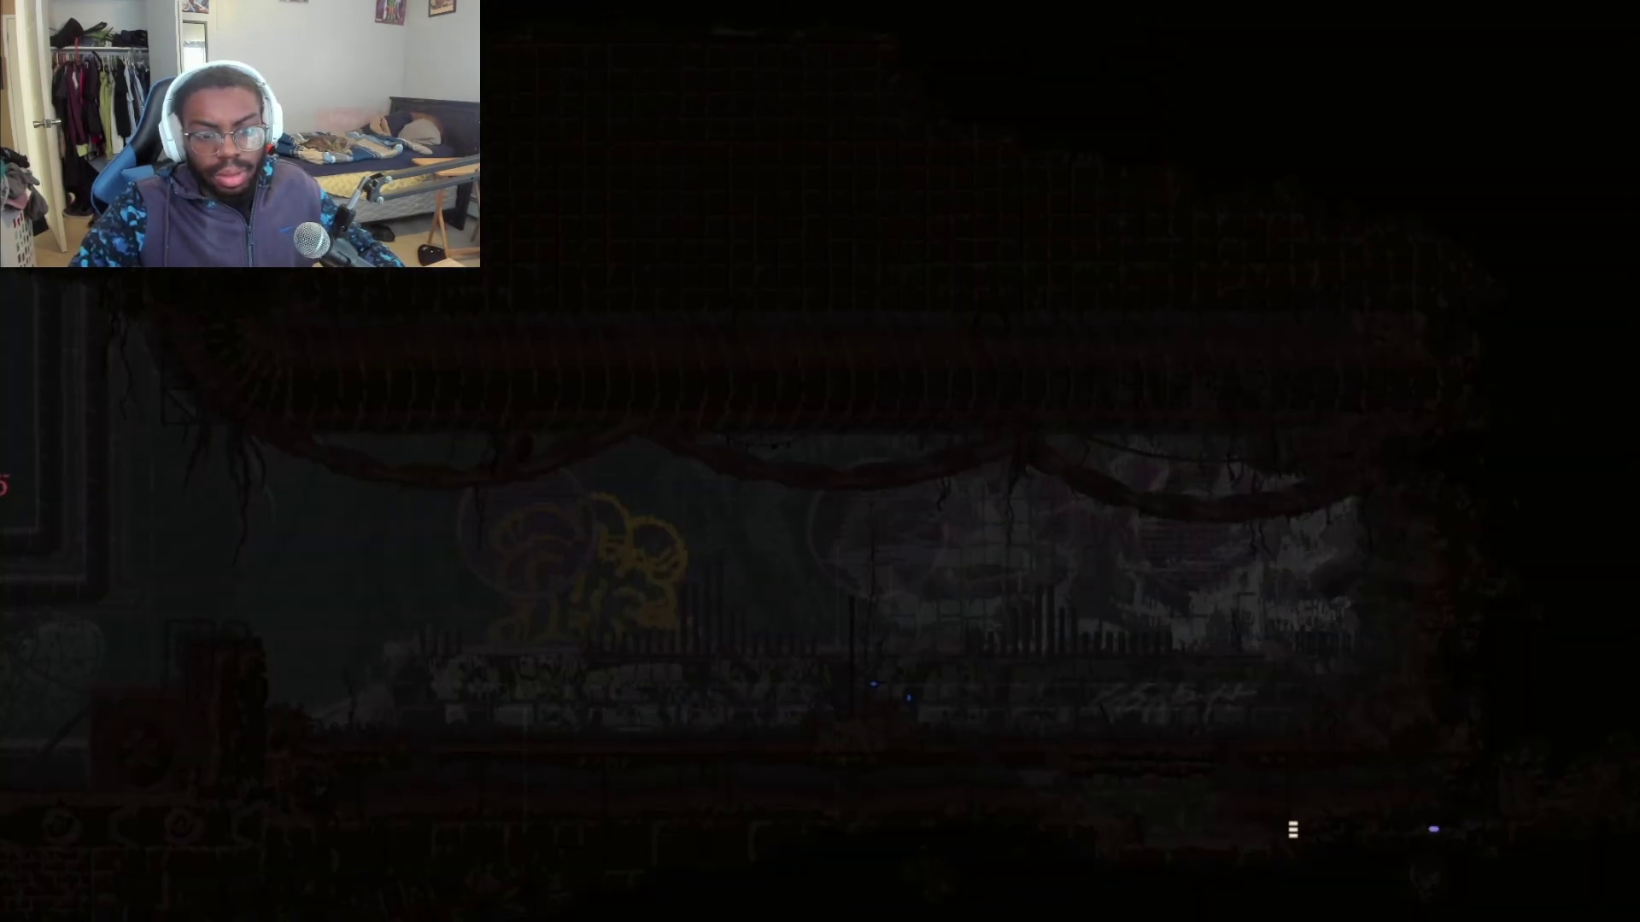
key(Left)
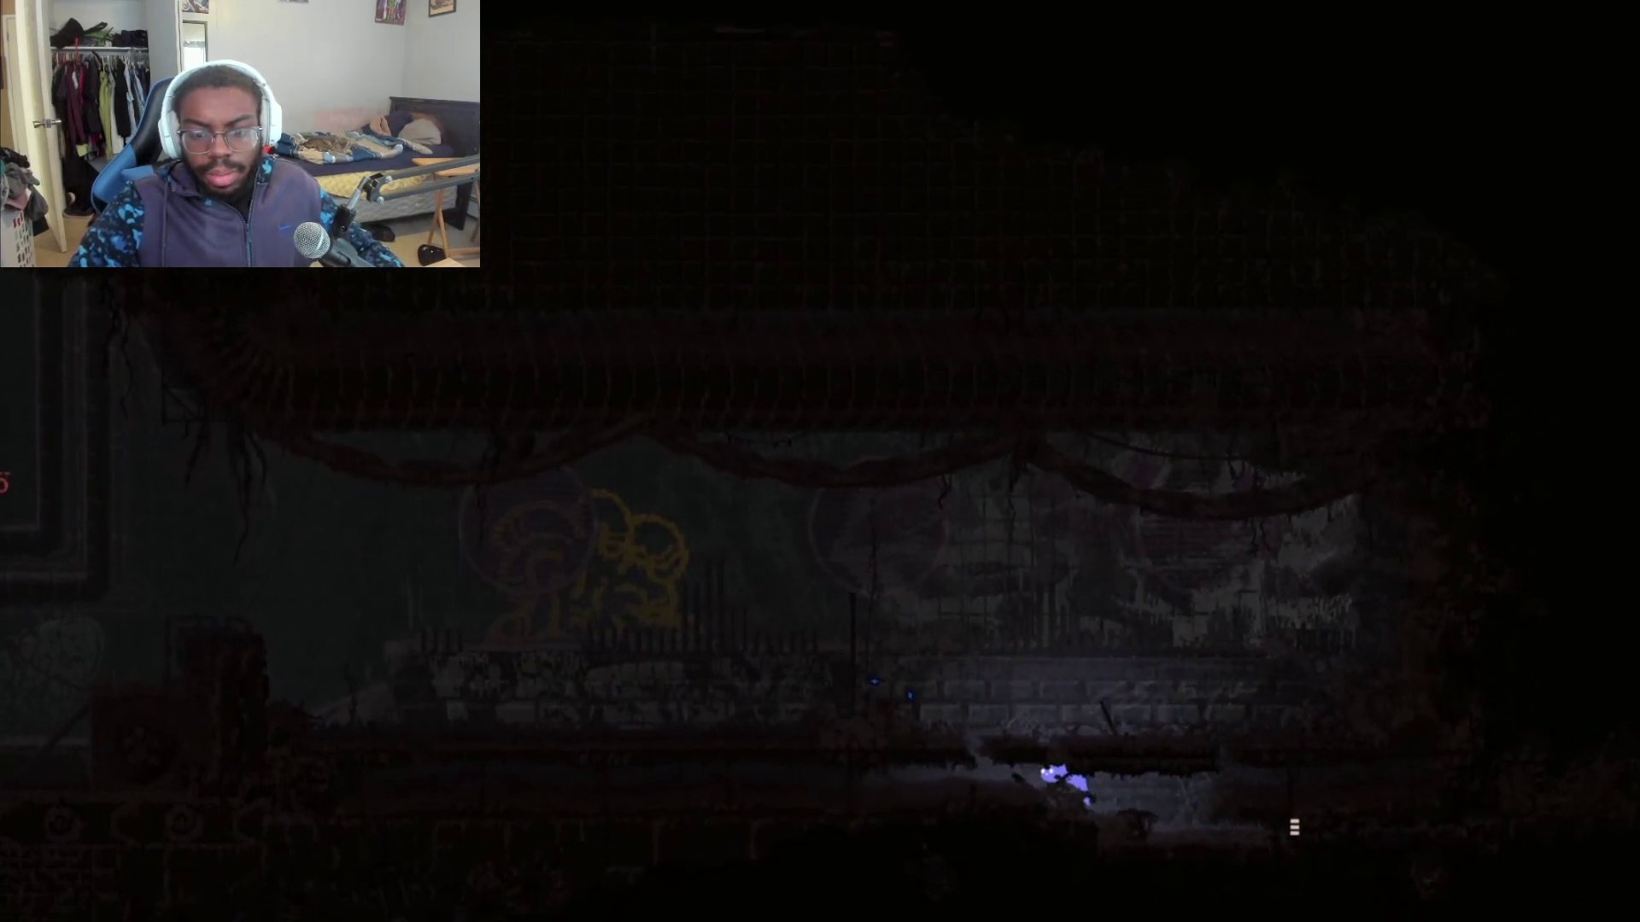
key(Left)
key(Up)
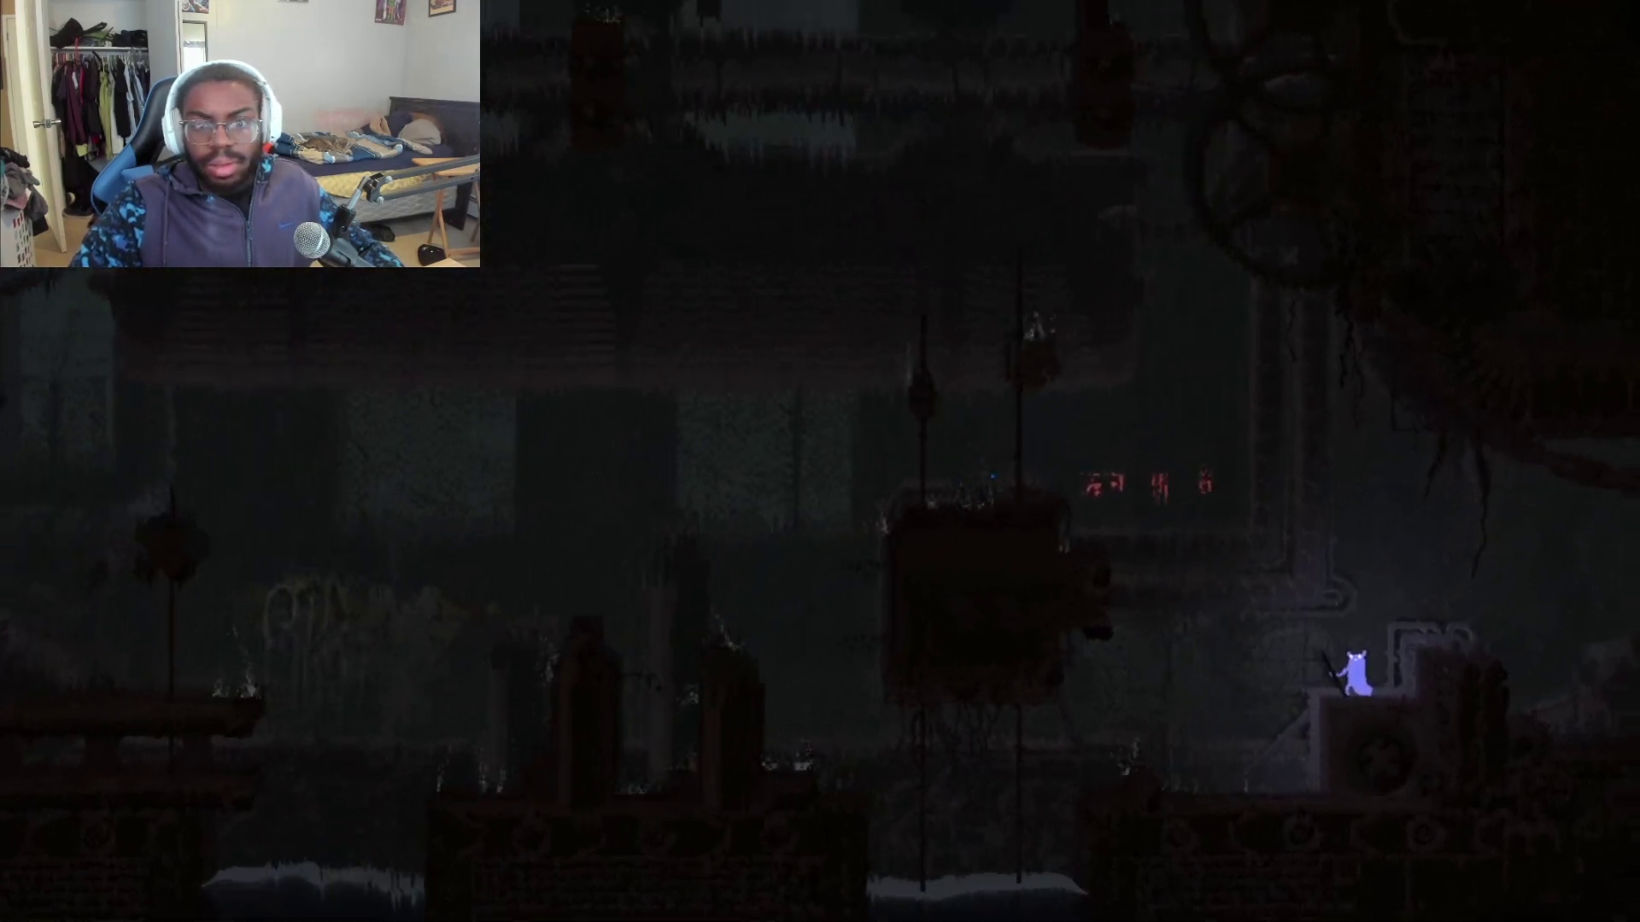
key(Right)
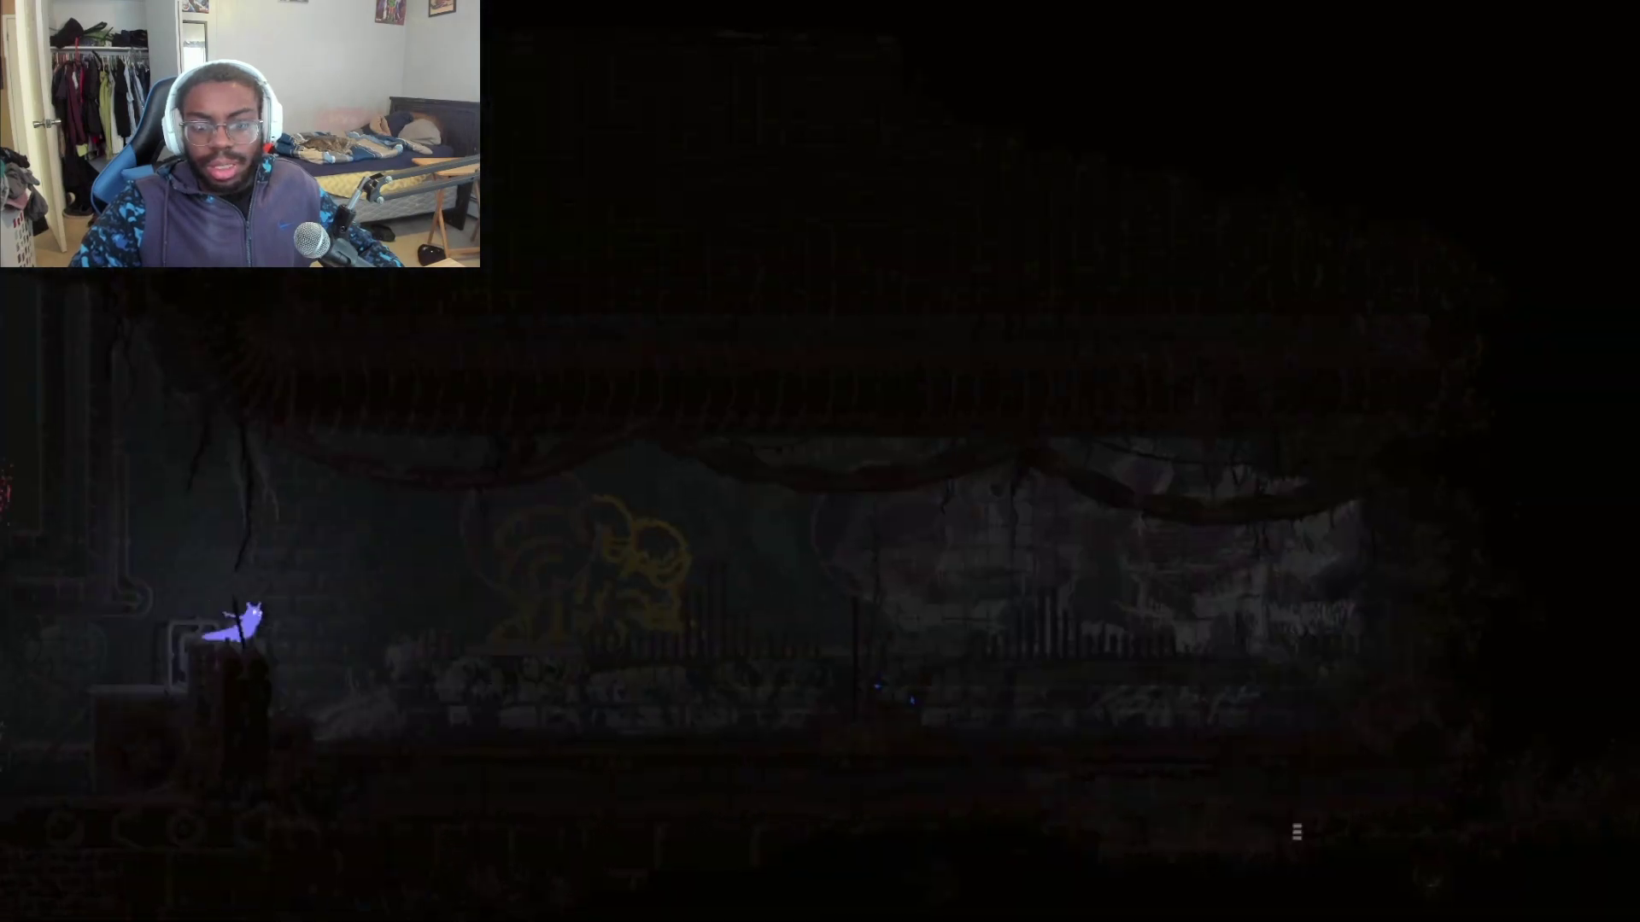
key(Right)
key(Right)
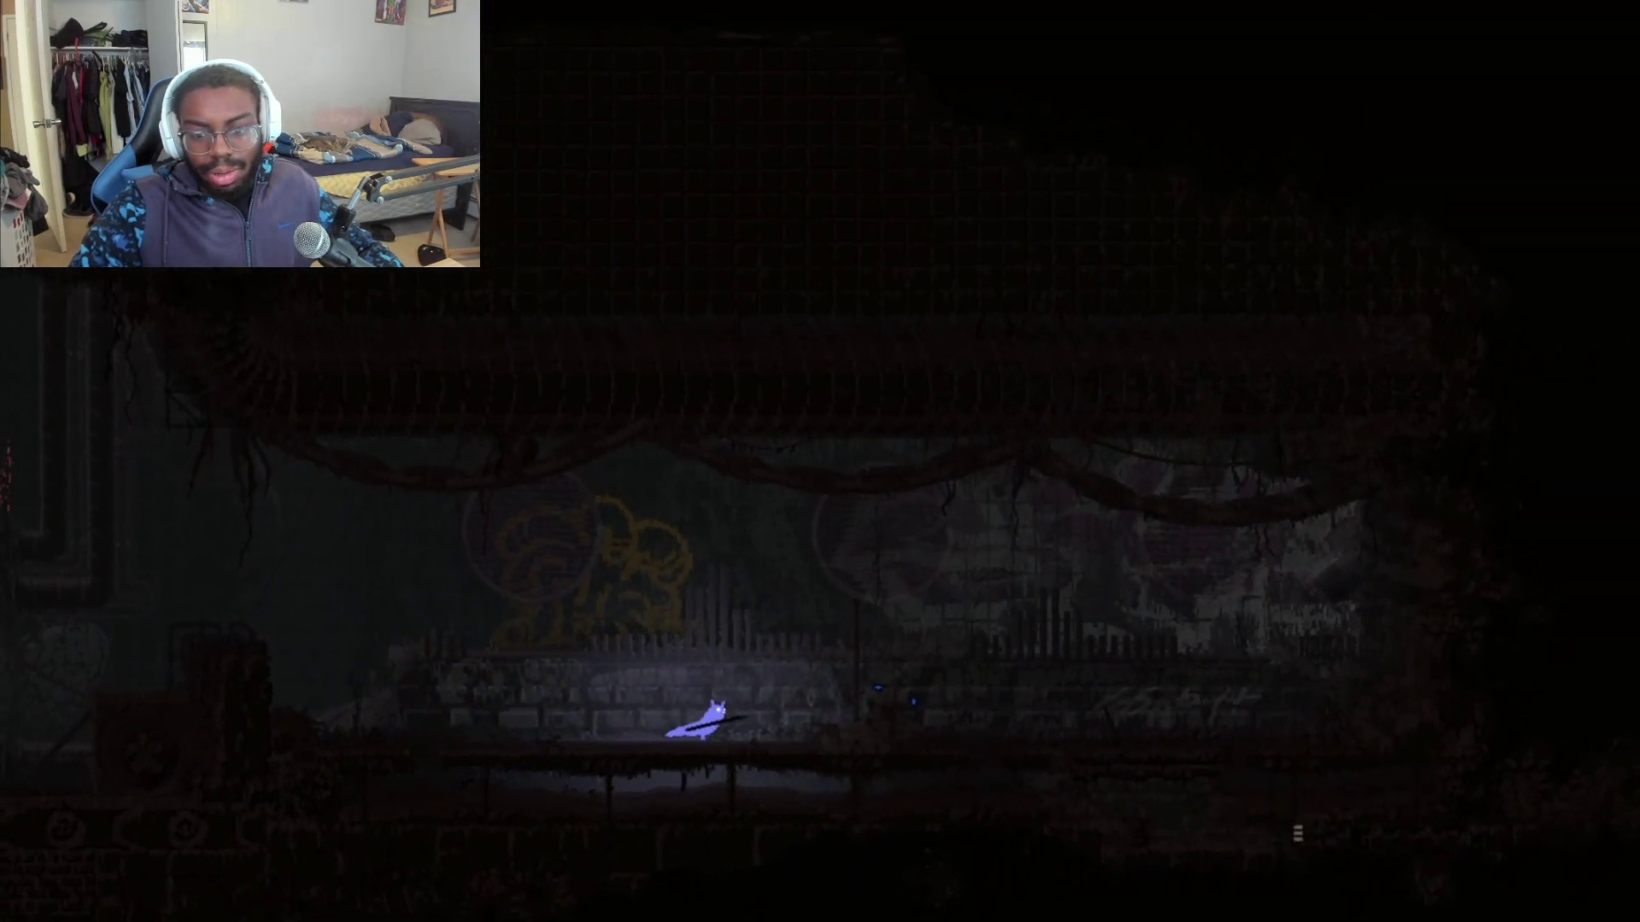
key(Right)
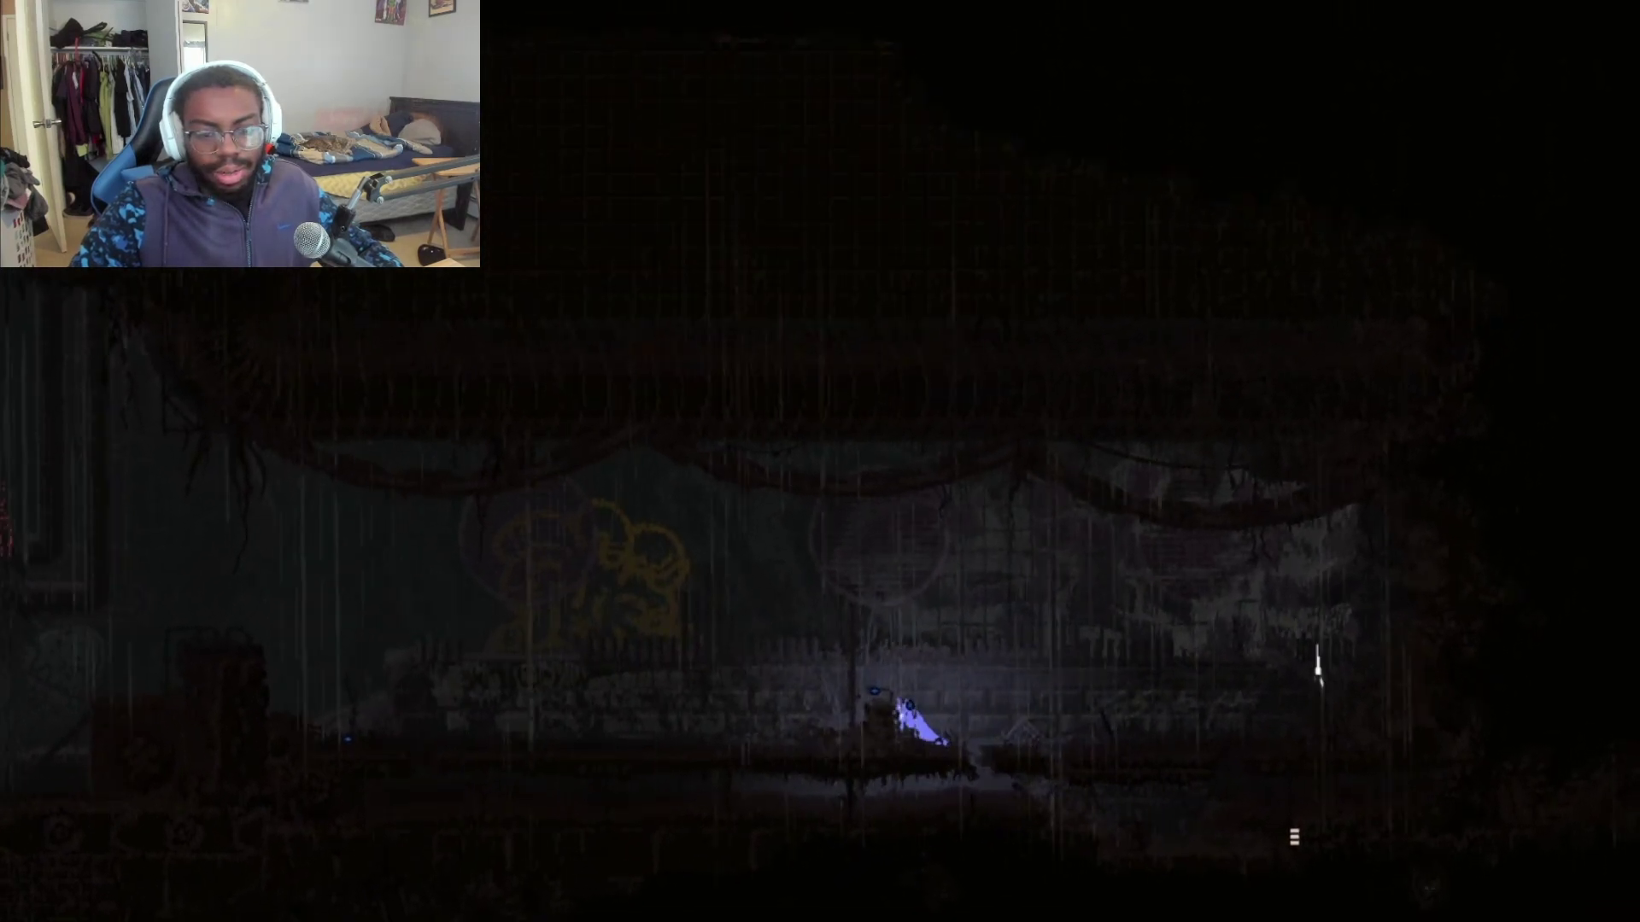
key(Left)
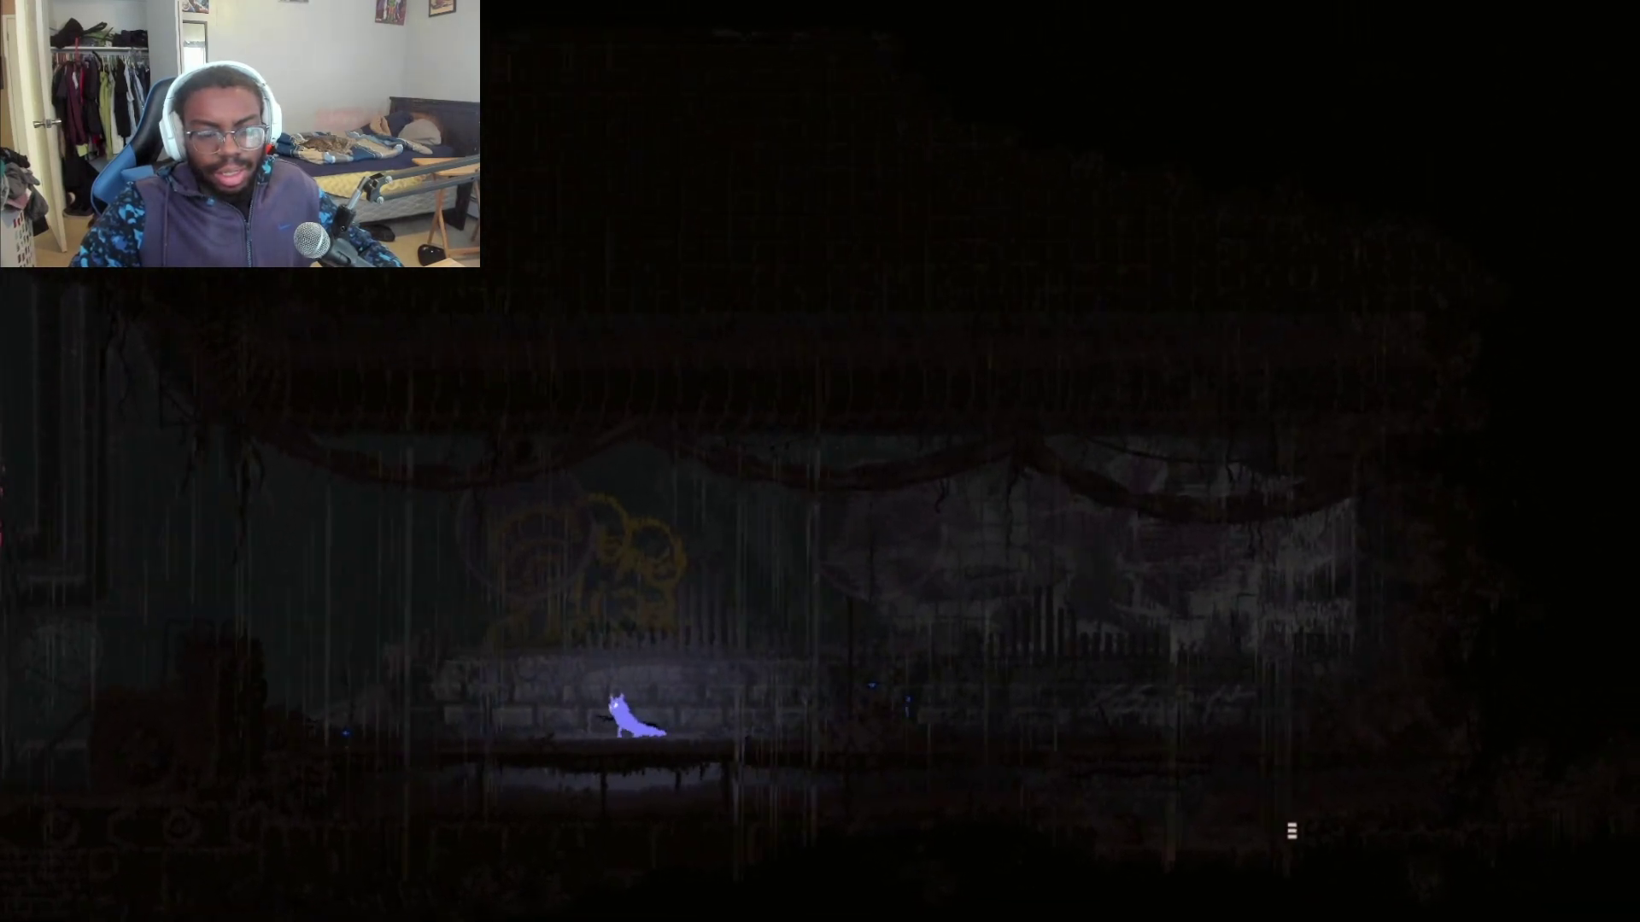
key(Left)
key(Left)
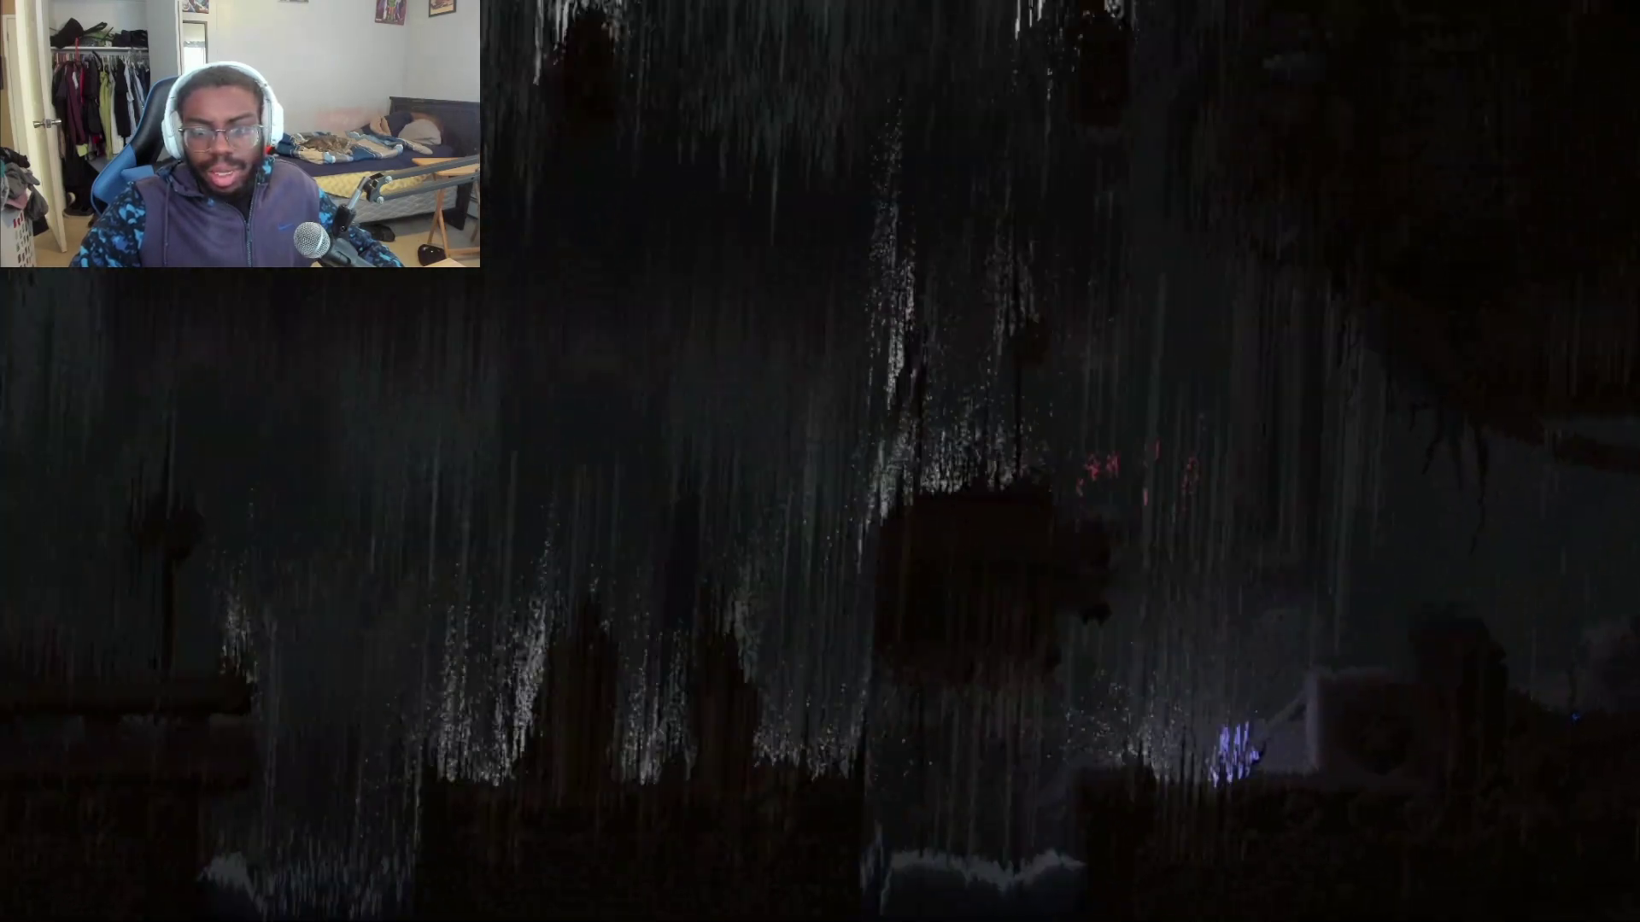
key(Right)
key(Right)
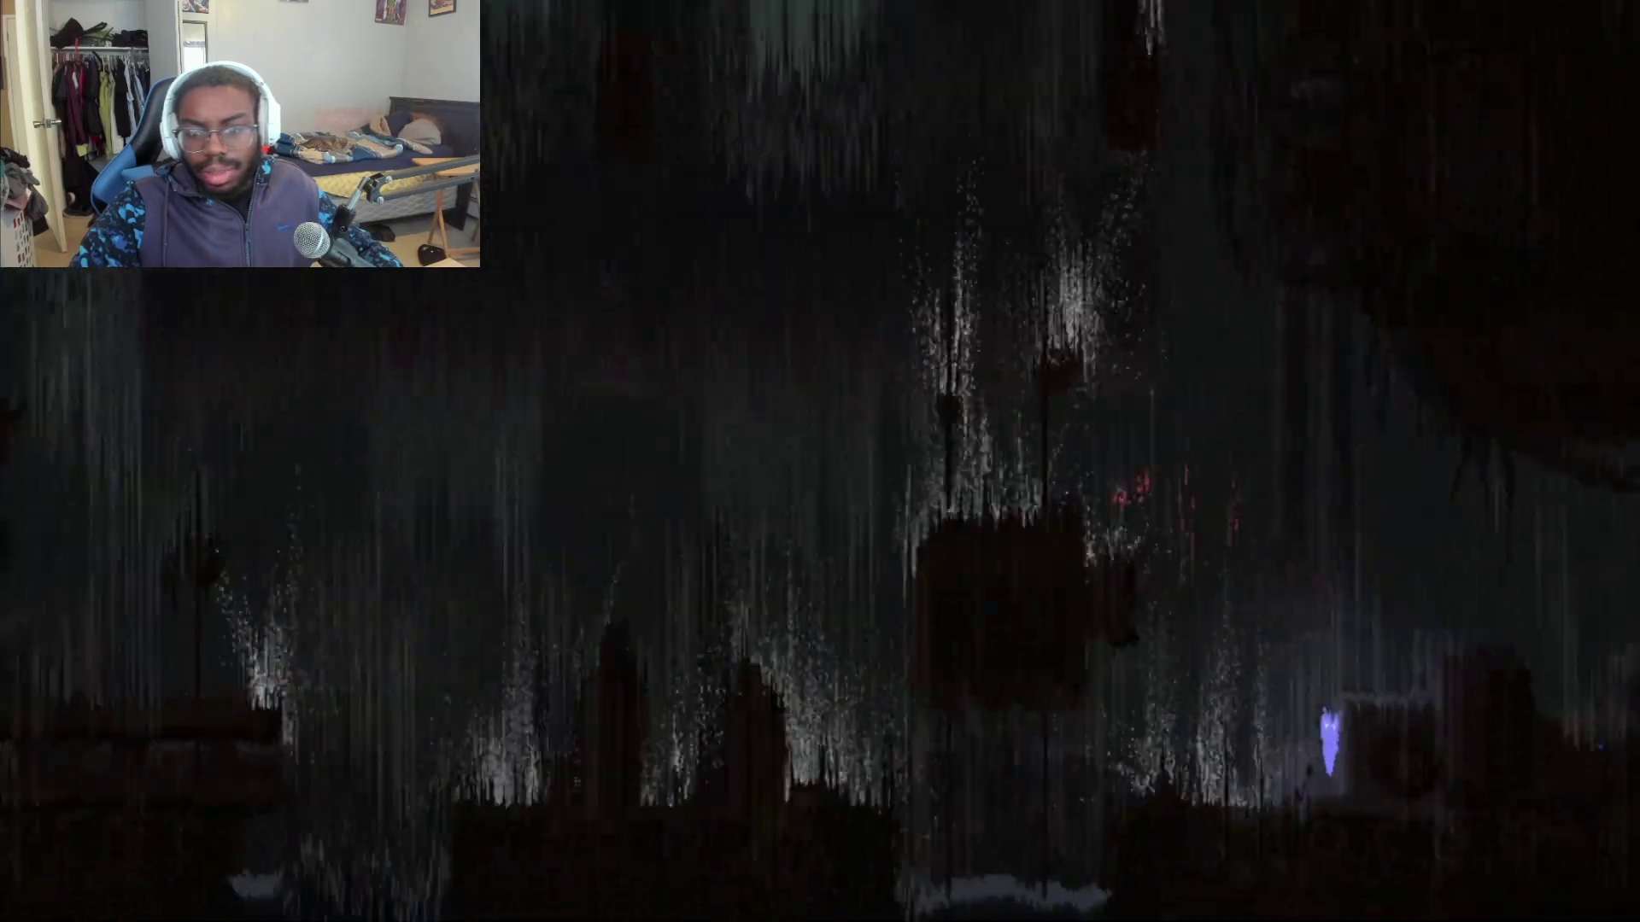
key(Left)
key(Left)
key(Right)
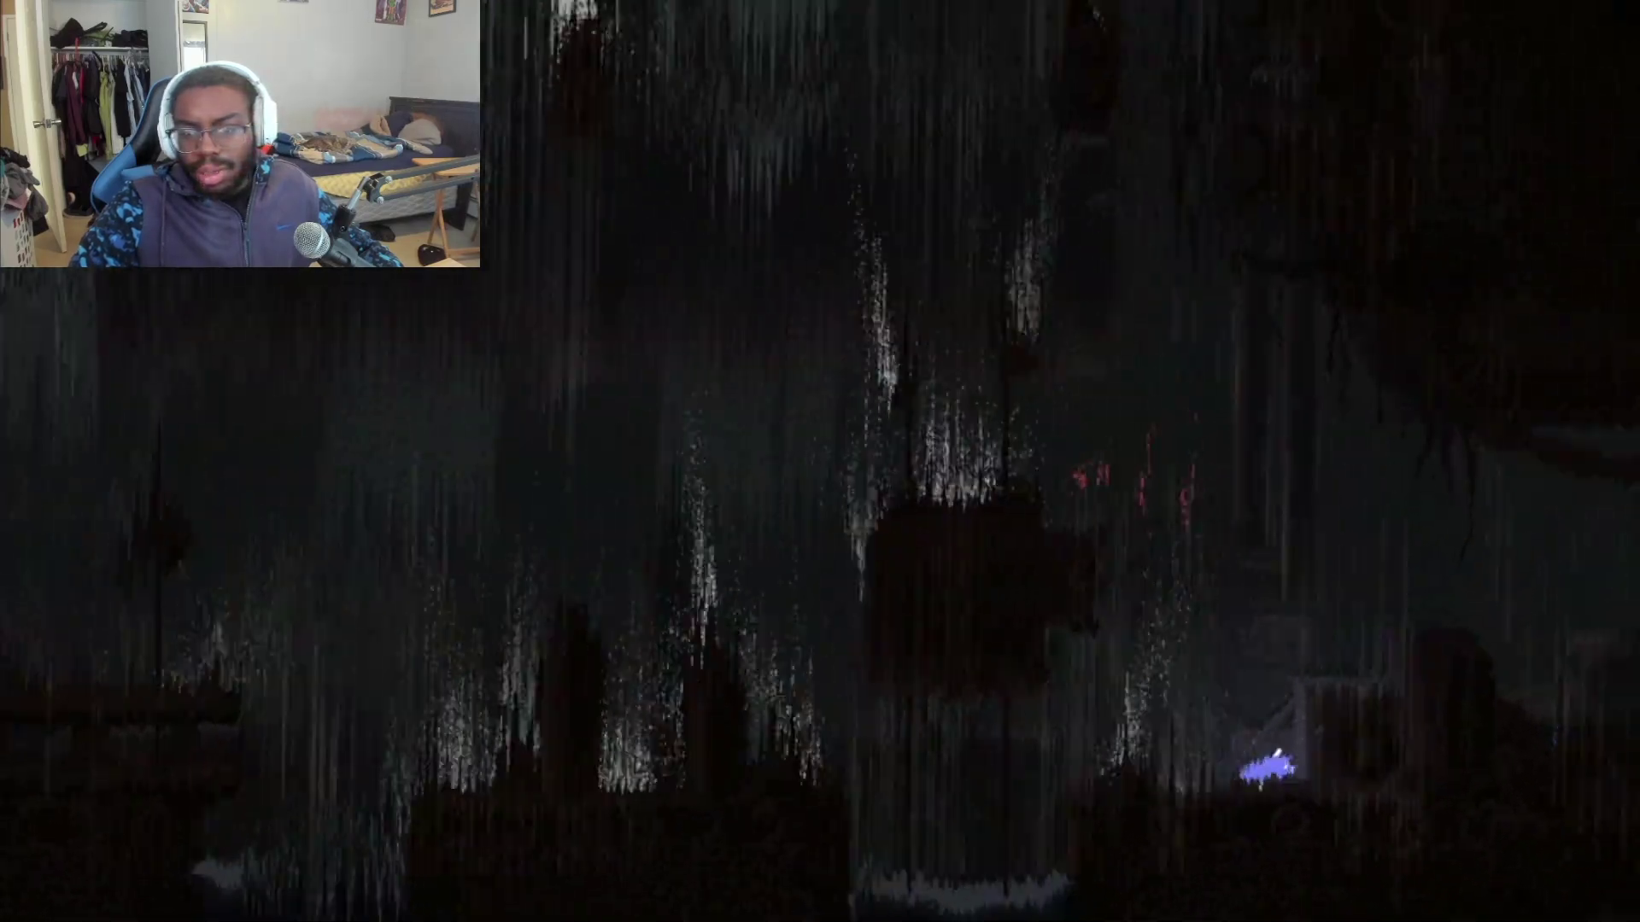